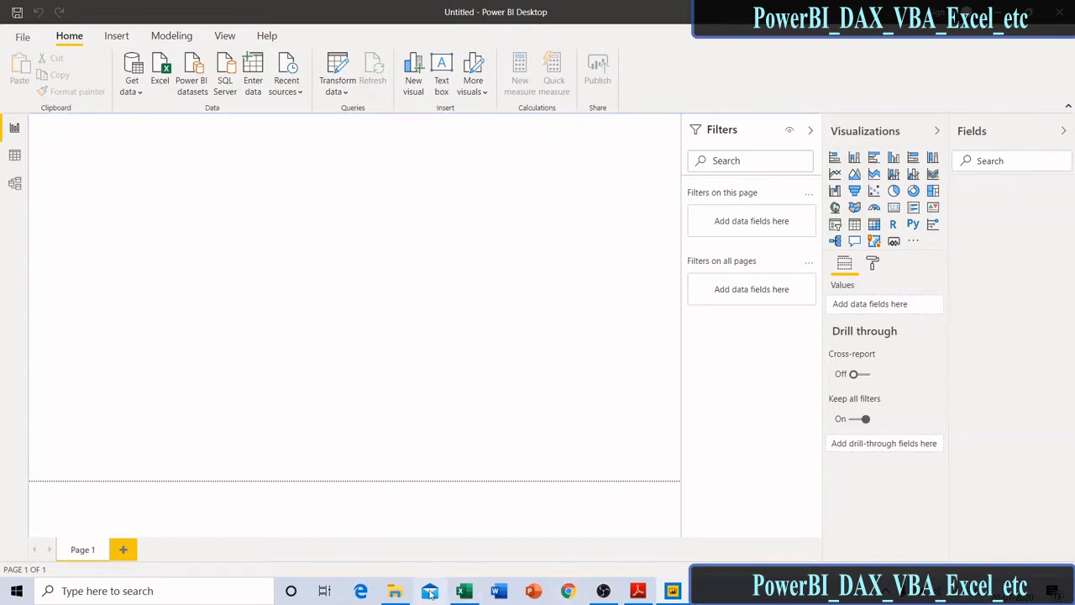
- Switch to the powerbi dataset workbook in Excel and review the sales, country-region and region-head tables on Sheet1
{"action": "left_click", "coordinate": [463, 591]}
{"action": "left_click", "coordinate": [286, 319]}
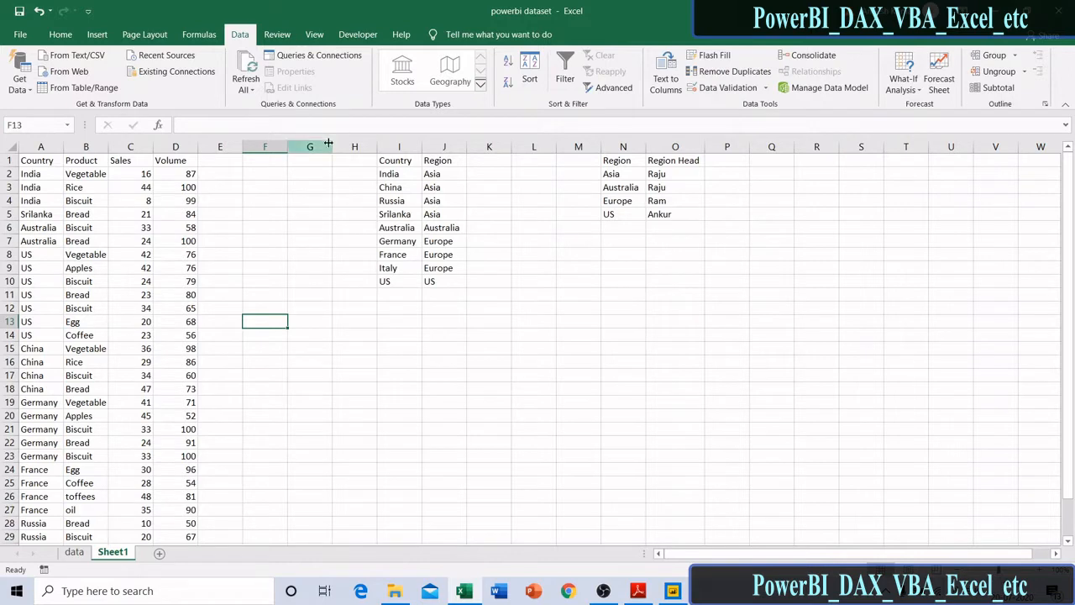
{"action": "left_click", "coordinate": [442, 147]}
{"action": "left_click", "coordinate": [596, 174]}
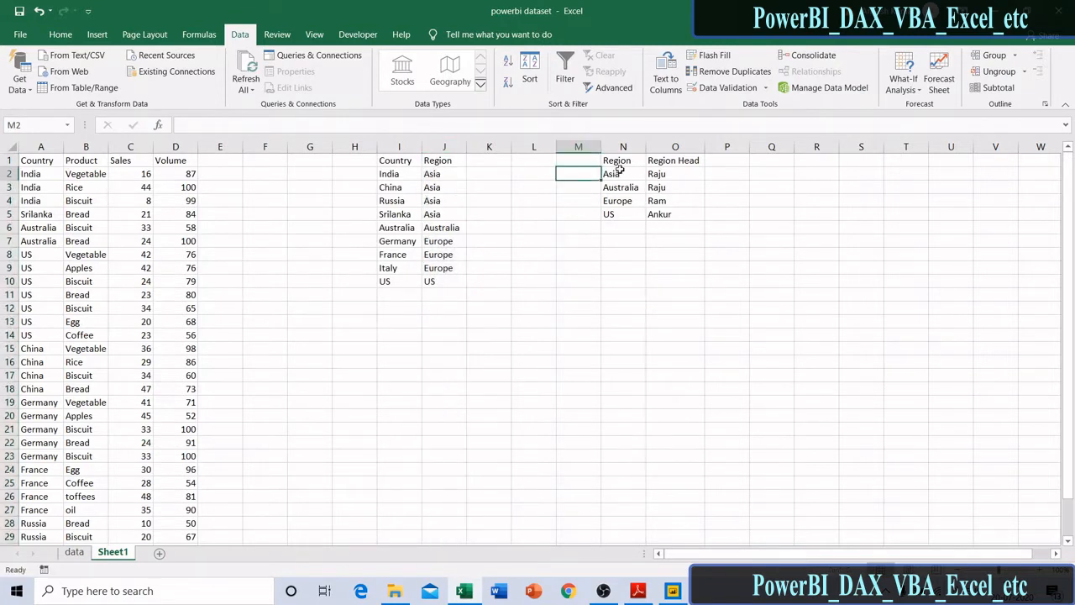
{"action": "left_click", "coordinate": [662, 173]}
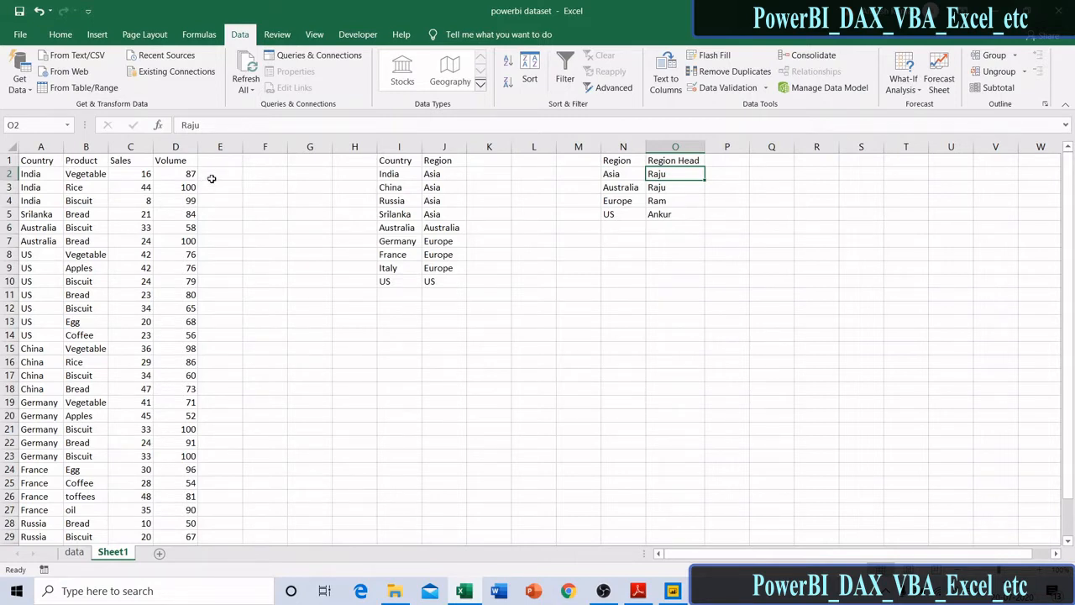
- Look up the region for the first sales row in cell E2 with =VLOOKUP(A2,I:J,2,0)
{"action": "left_click", "coordinate": [220, 173]}
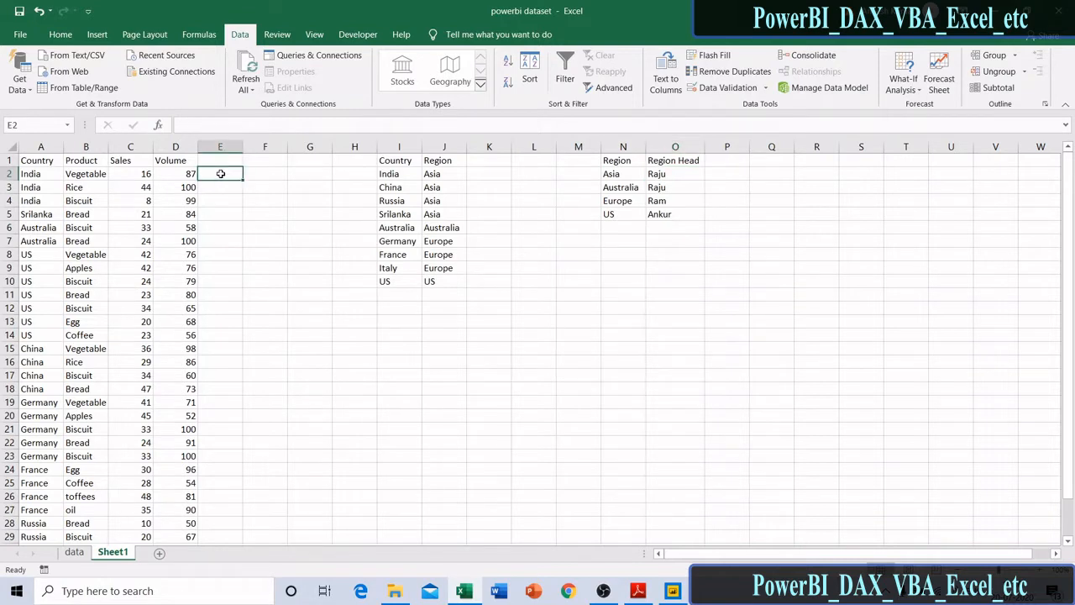
{"action": "type", "text": "=vlo"}
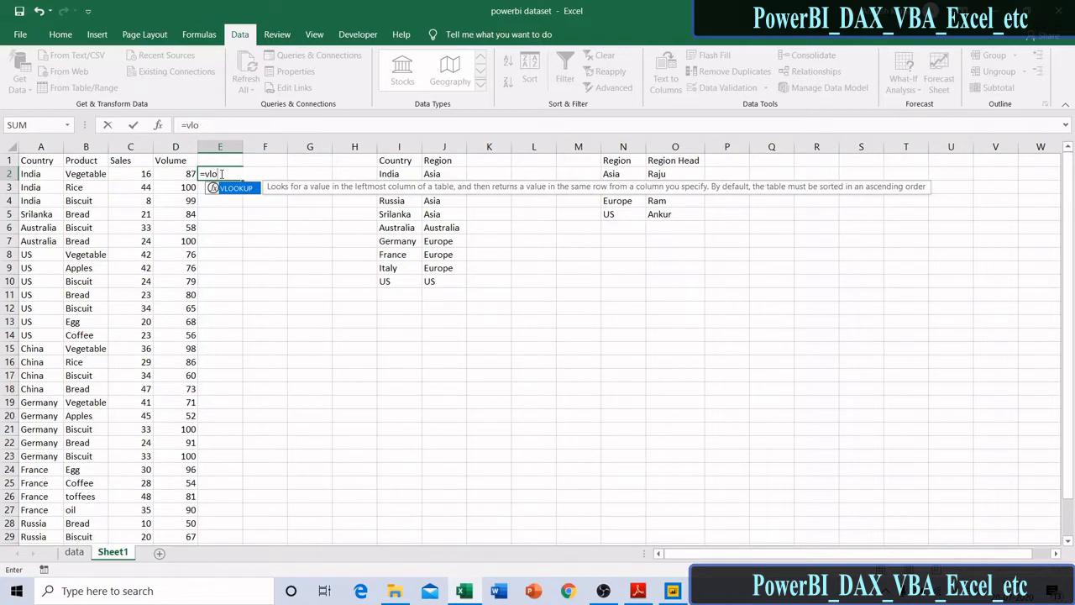
{"action": "key", "text": "Tab"}
{"action": "left_click", "coordinate": [42, 173]}
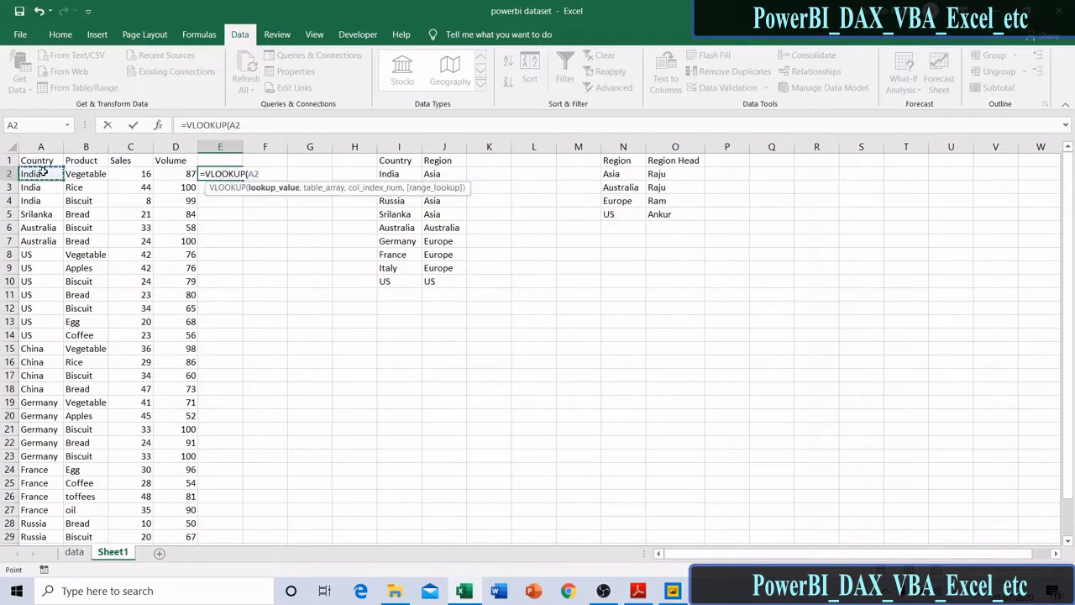
{"action": "type", "text": ","}
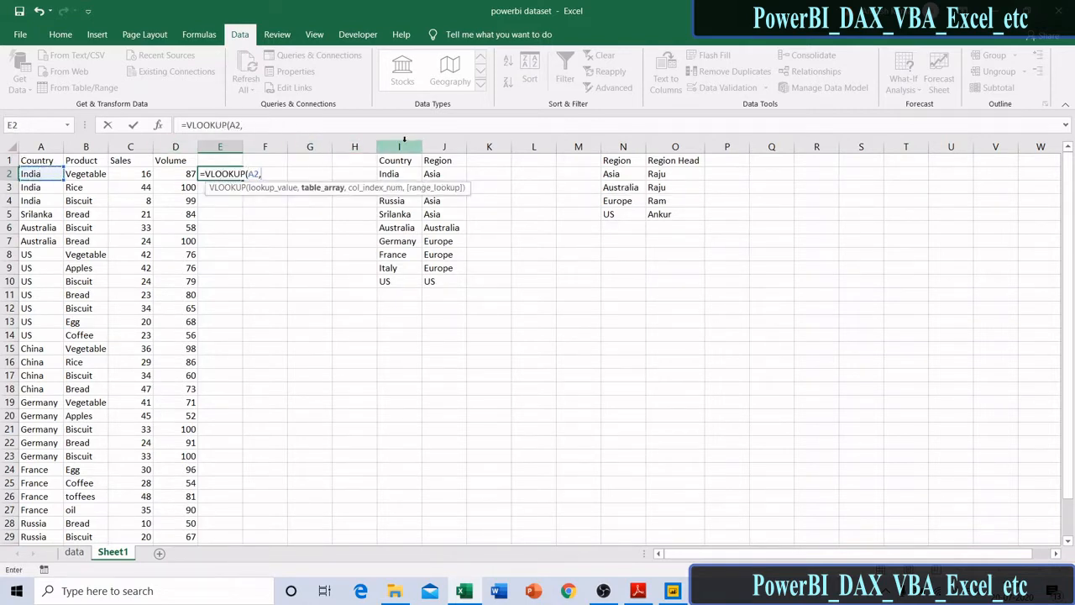
{"action": "left_click_drag", "start_coordinate": [404, 143], "coordinate": [426, 144]}
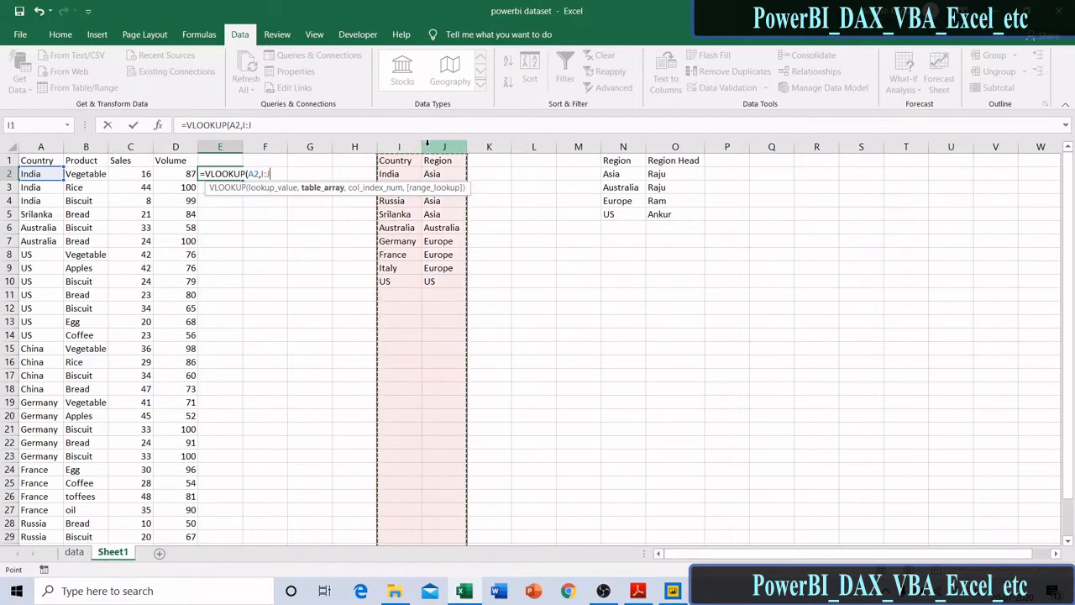
{"action": "type", "text": ","}
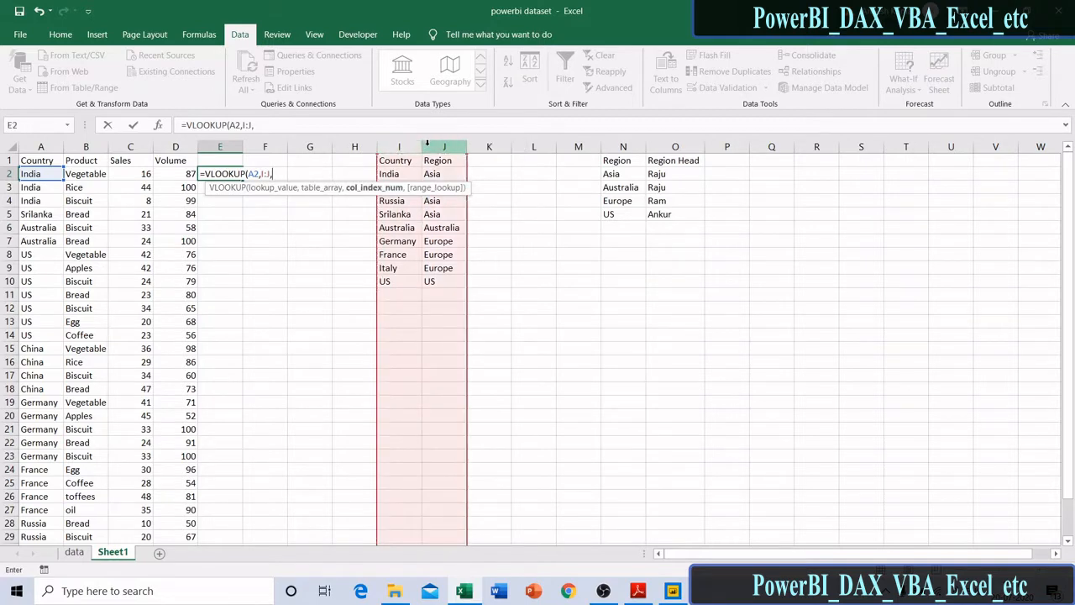
{"action": "type", "text": "2,0"}
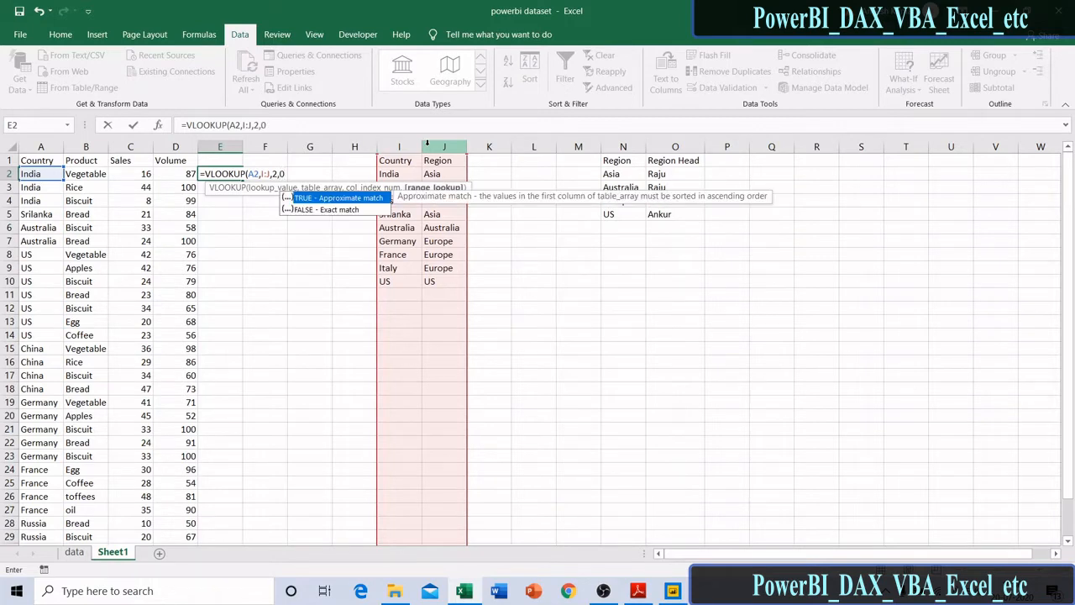
{"action": "type", "text": ")"}
{"action": "key", "text": "Return"}
{"action": "left_click", "coordinate": [248, 174]}
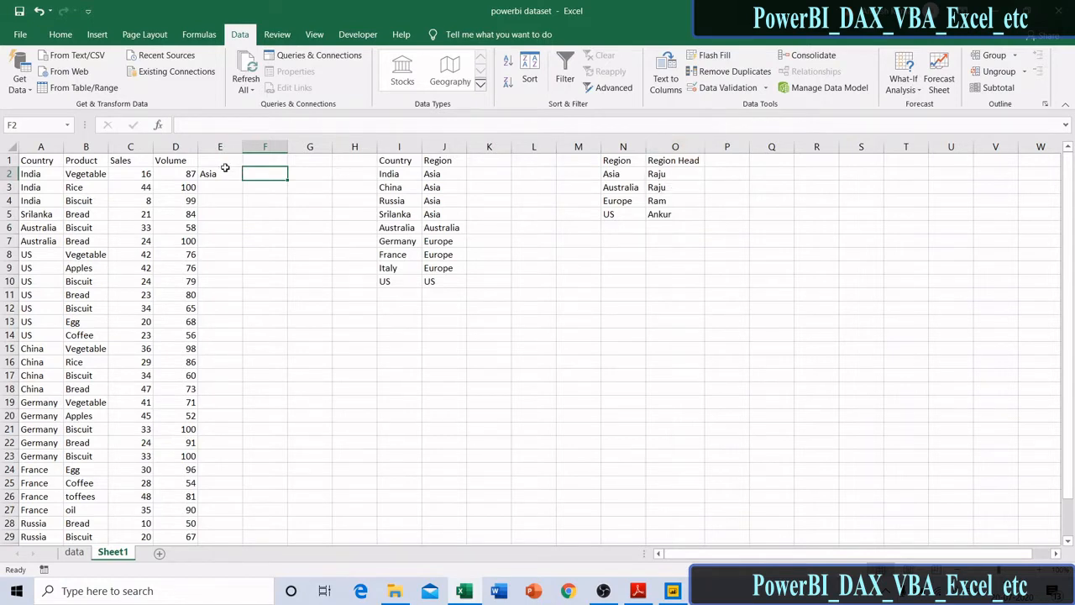
- Delete columns E and F from Sheet1, including the lookup formula
{"action": "left_click_drag", "start_coordinate": [222, 148], "coordinate": [264, 150]}
{"action": "right_click", "coordinate": [264, 150]}
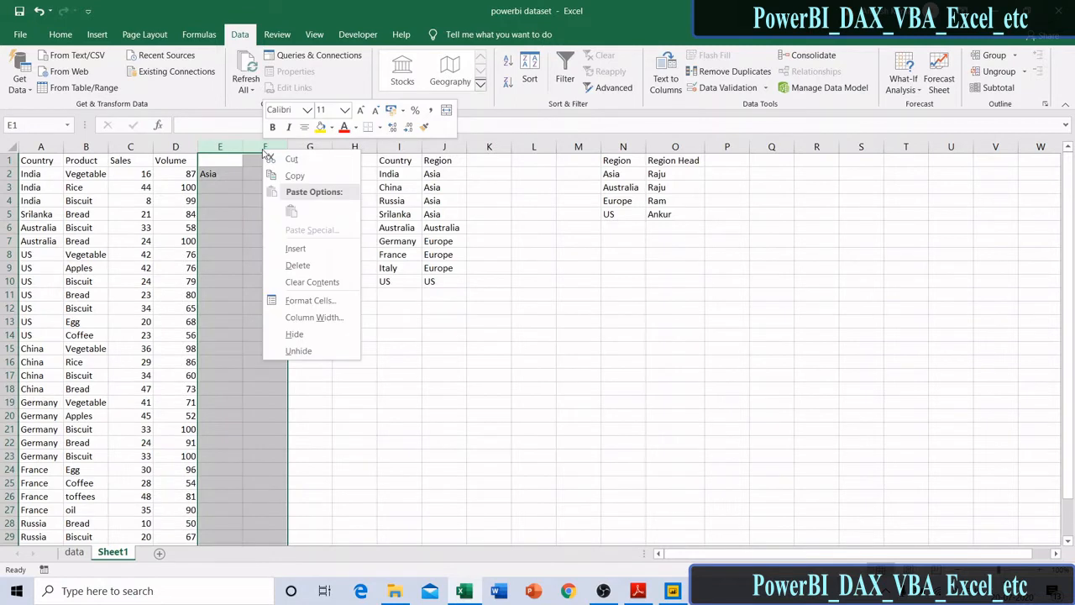
{"action": "left_click", "coordinate": [298, 265]}
{"action": "left_click", "coordinate": [248, 170]}
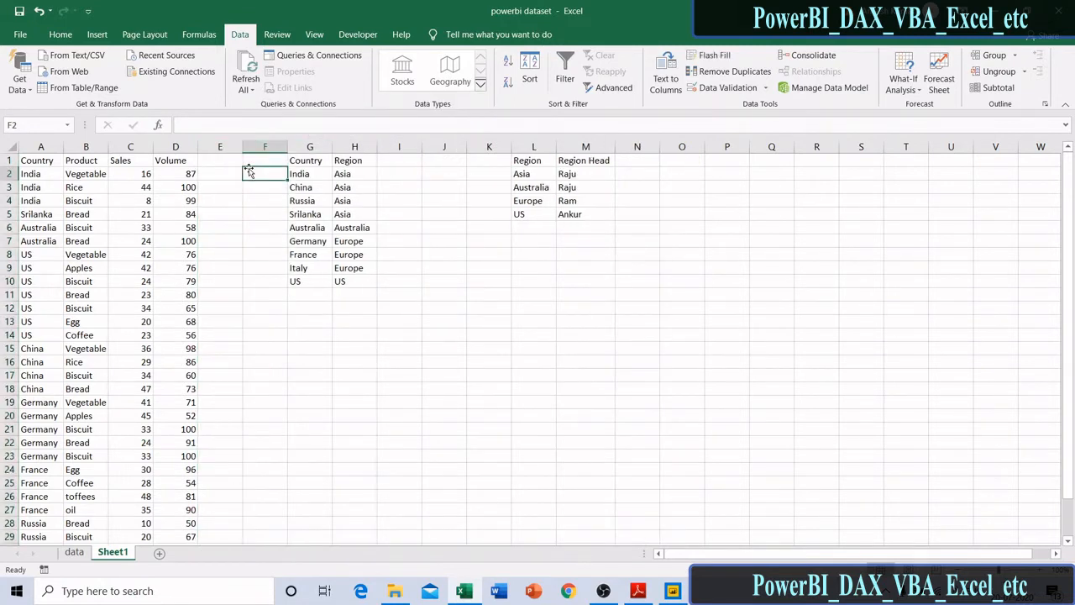
{"action": "left_click", "coordinate": [281, 268]}
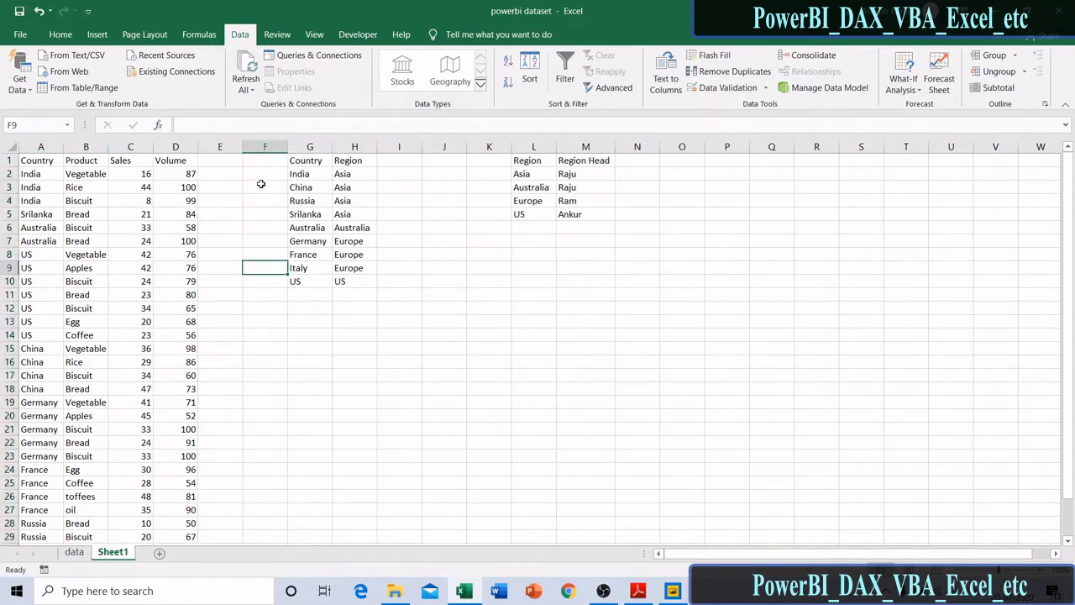
- Examine the Country and Region columns that the three tables on Sheet1 have in common
{"action": "left_click", "coordinate": [30, 161]}
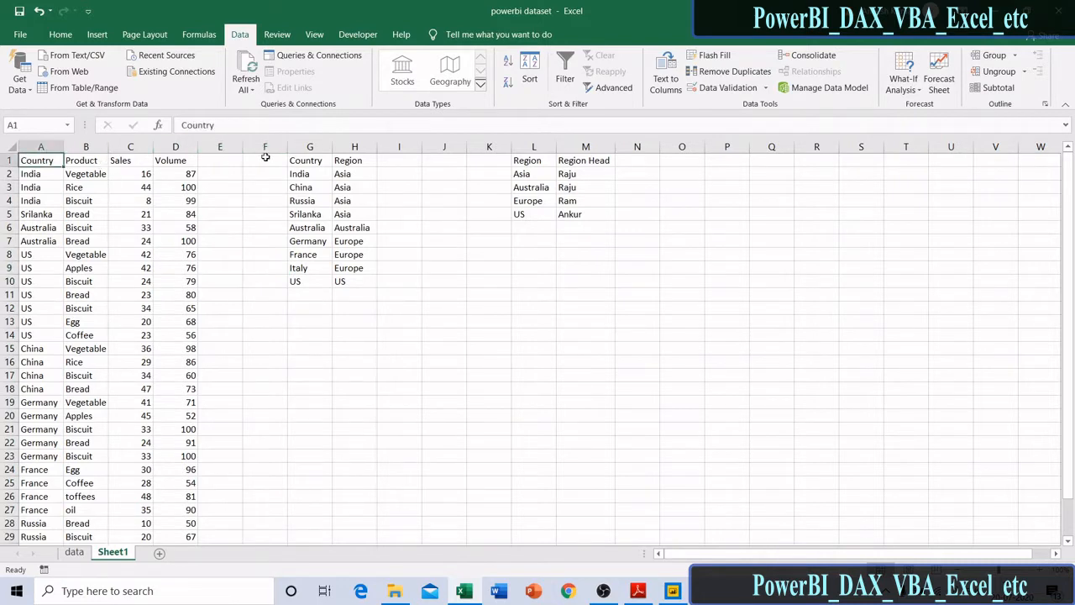
{"action": "left_click", "coordinate": [313, 160]}
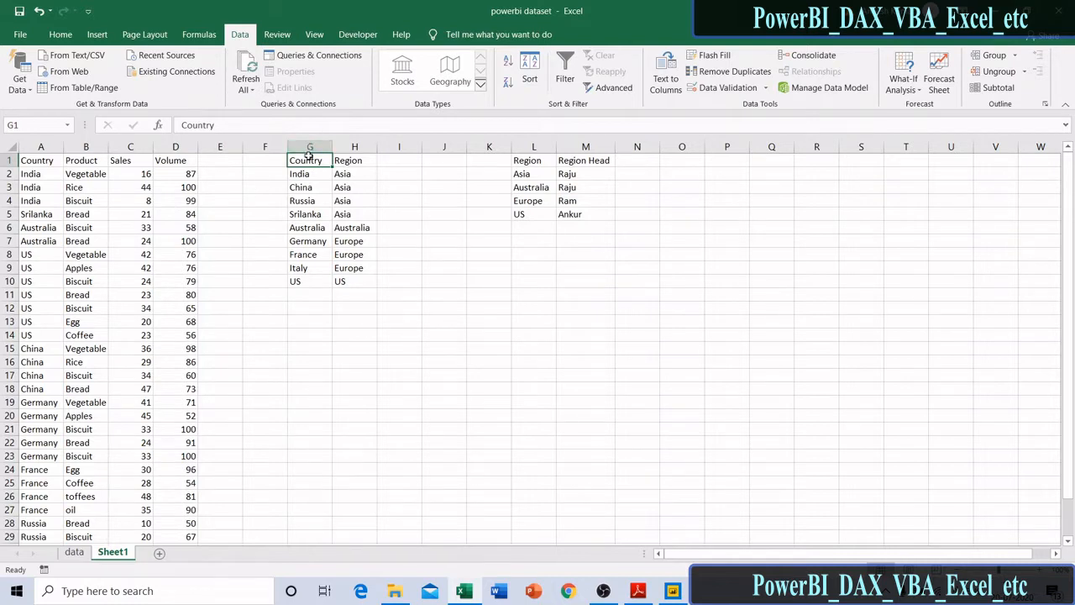
{"action": "left_click", "coordinate": [40, 144]}
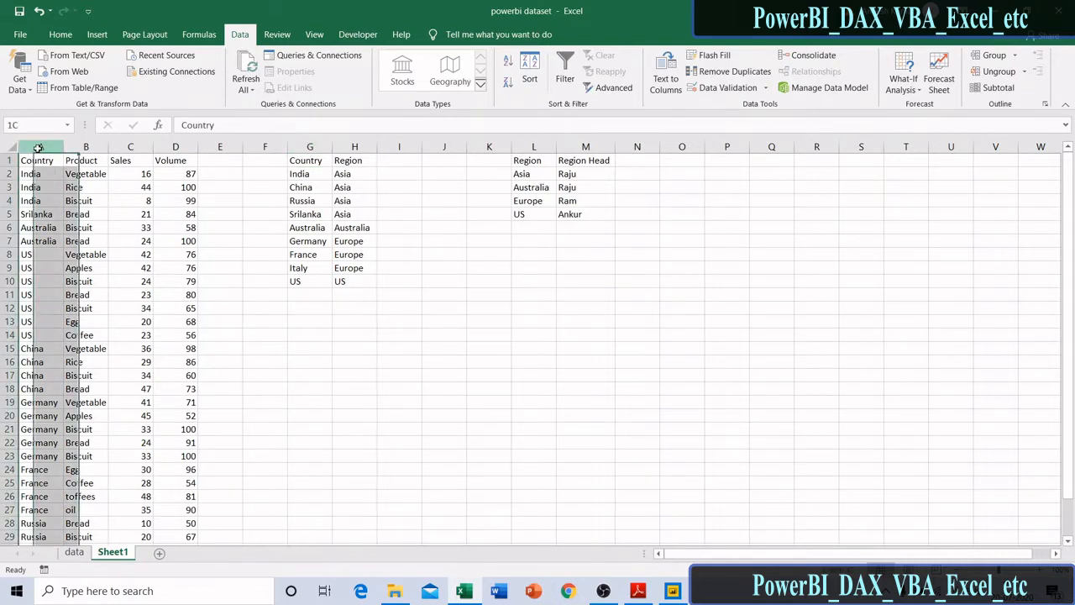
{"action": "left_click", "coordinate": [252, 158]}
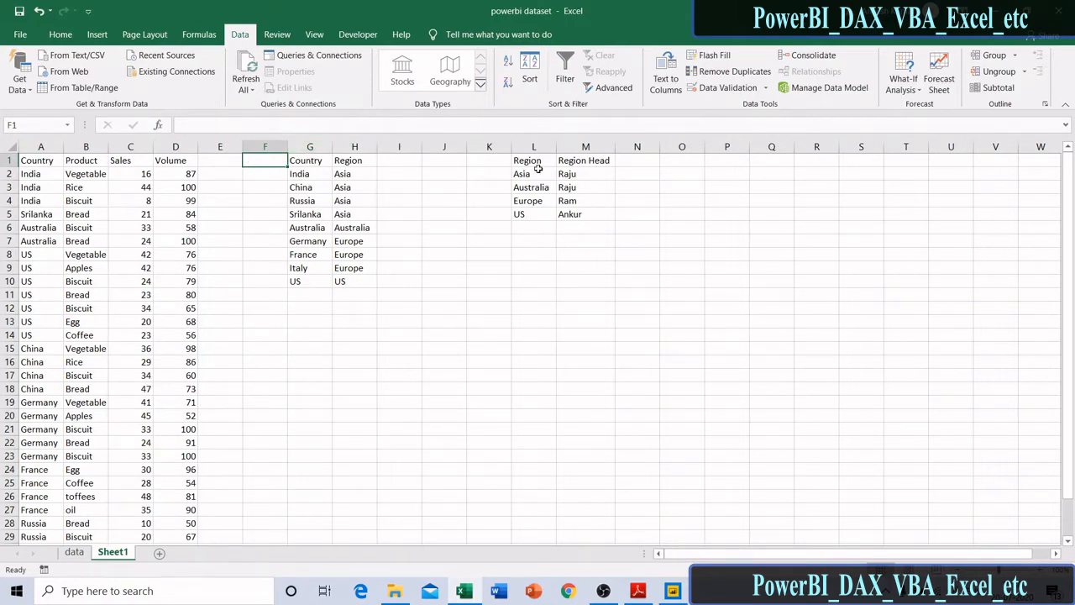
{"action": "left_click", "coordinate": [409, 163]}
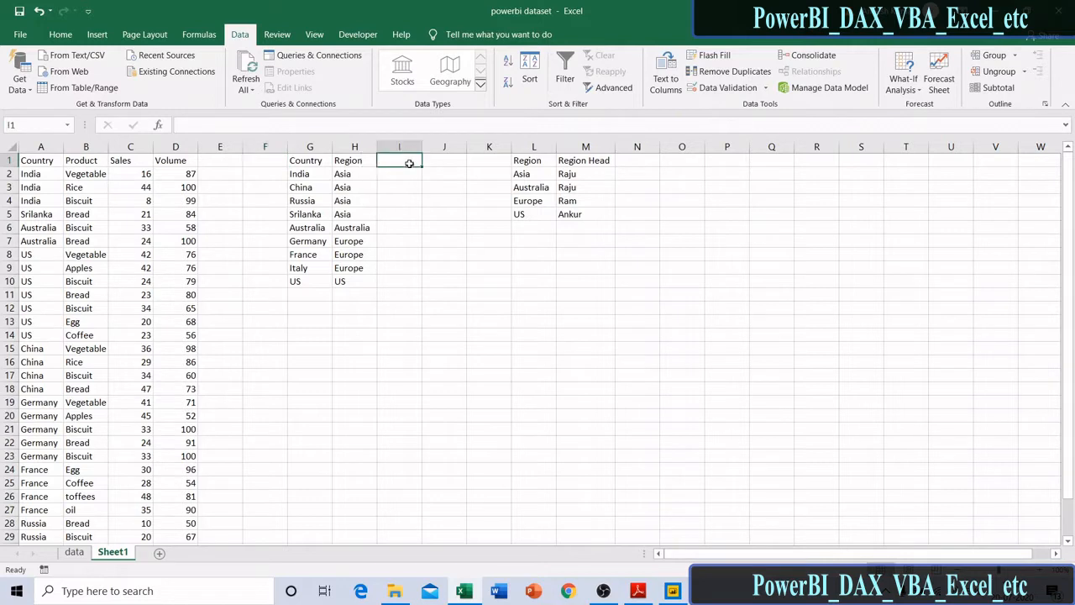
{"action": "left_click", "coordinate": [535, 158]}
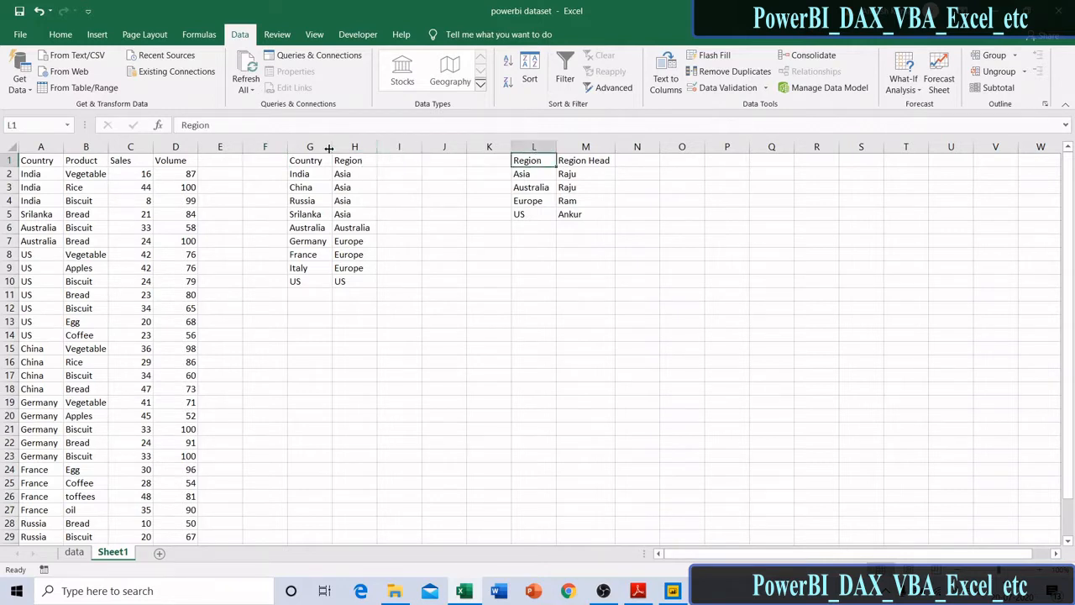
{"action": "left_click", "coordinate": [357, 159]}
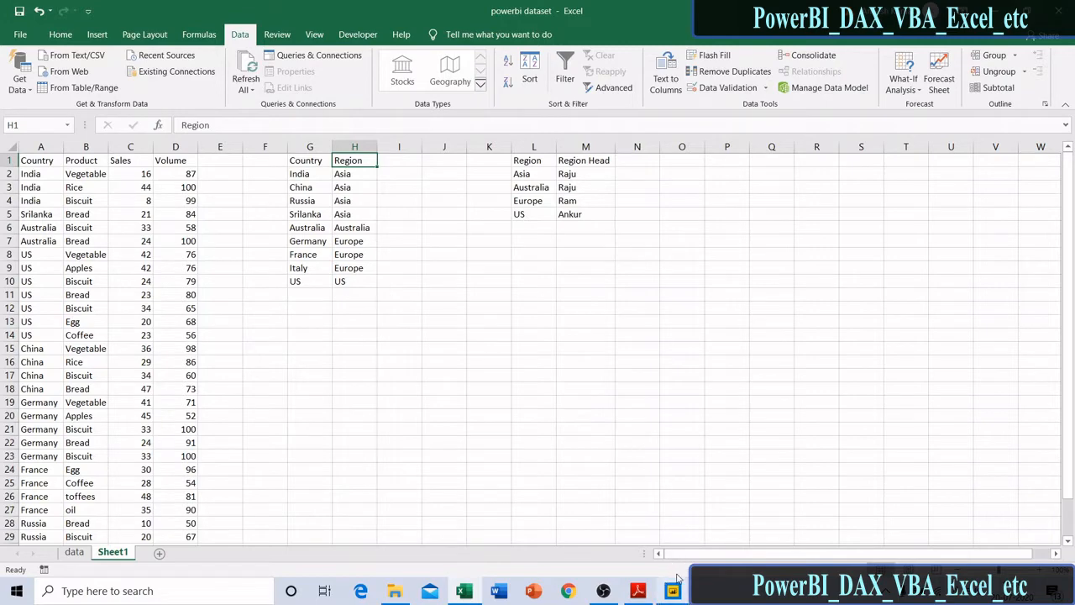
{"action": "mouse_move", "coordinate": [673, 593]}
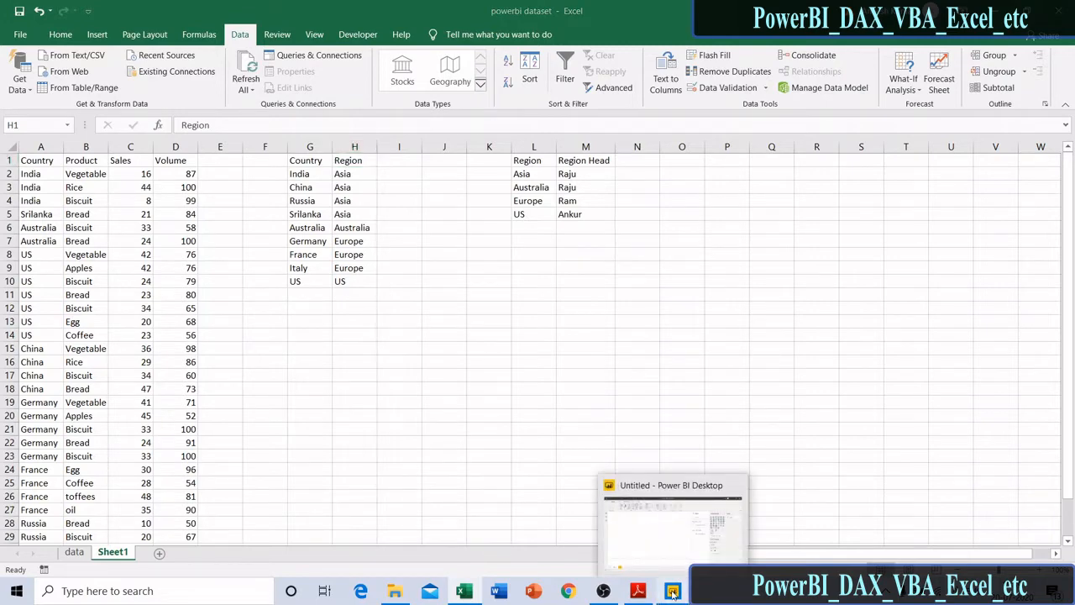
{"action": "left_click", "coordinate": [672, 592]}
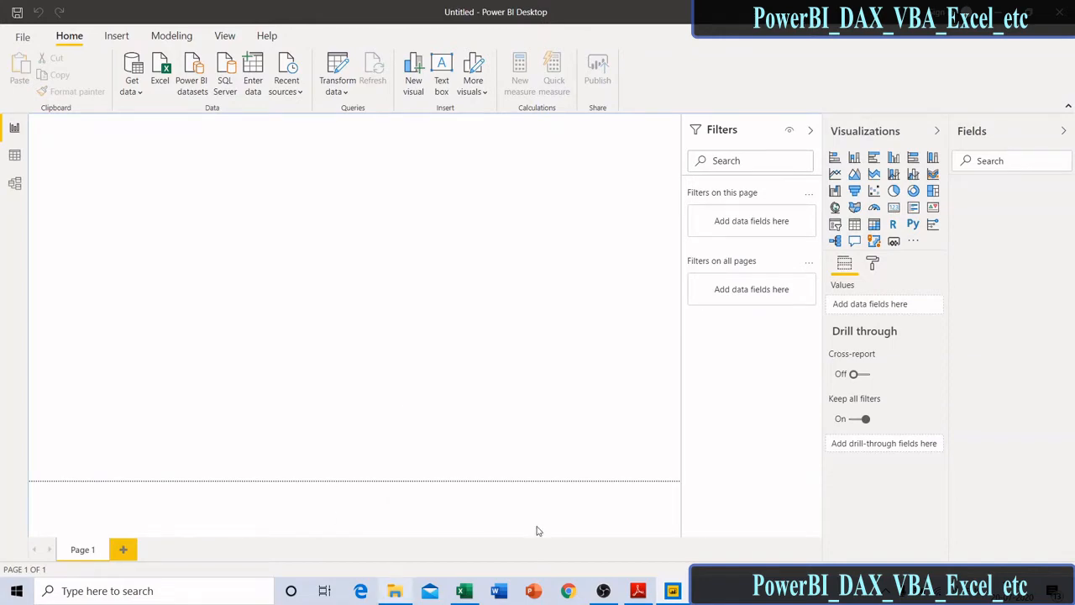
{"action": "left_click", "coordinate": [463, 590]}
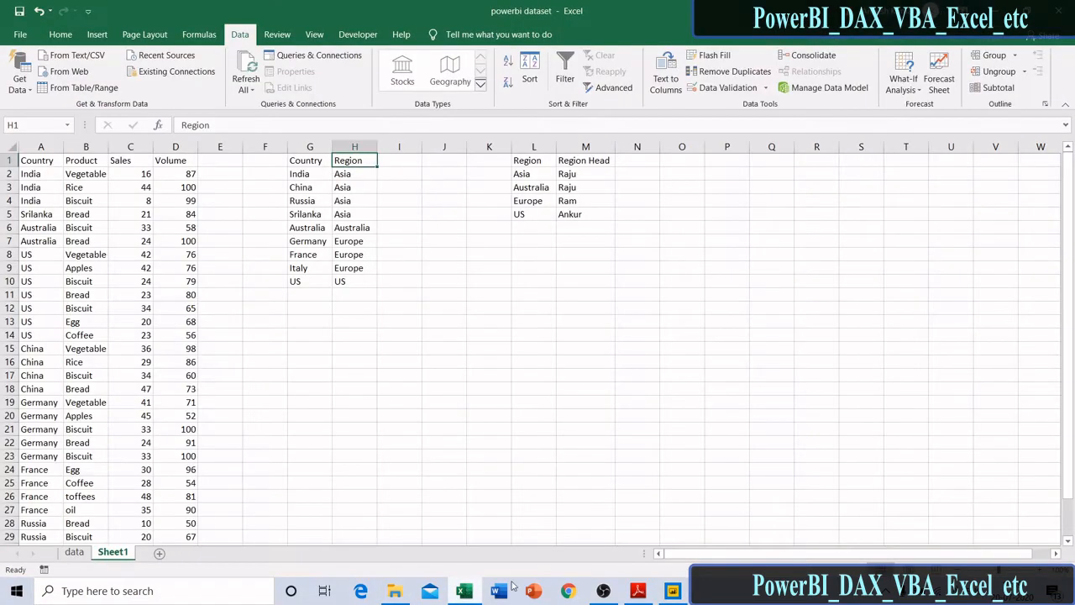
{"action": "left_click", "coordinate": [672, 590]}
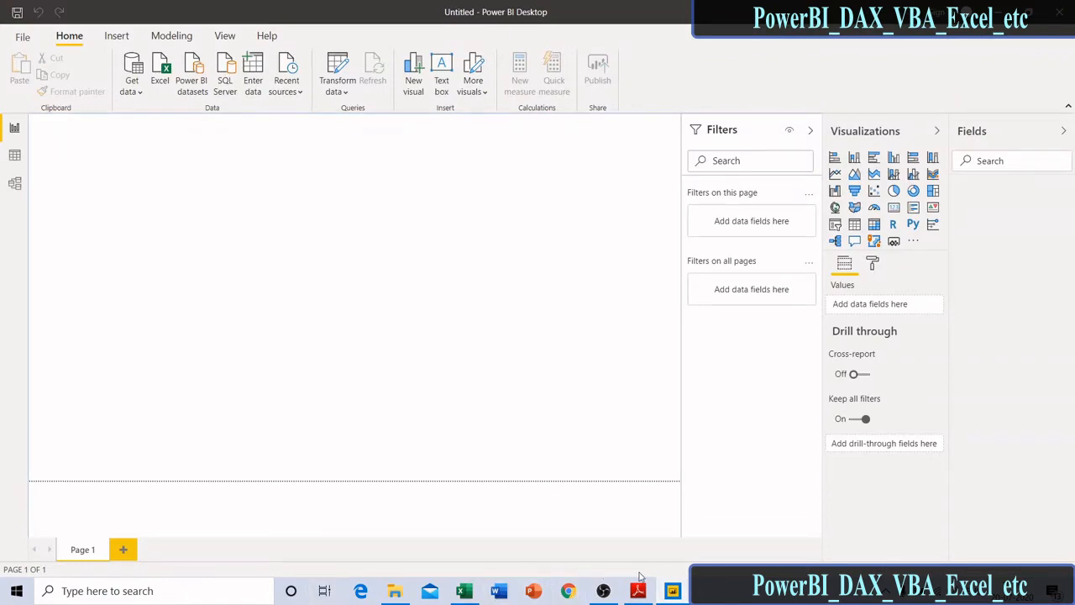
{"action": "left_click", "coordinate": [463, 590]}
- Check which cells the named ranges tmaindata and tregion cover
{"action": "left_click", "coordinate": [356, 385]}
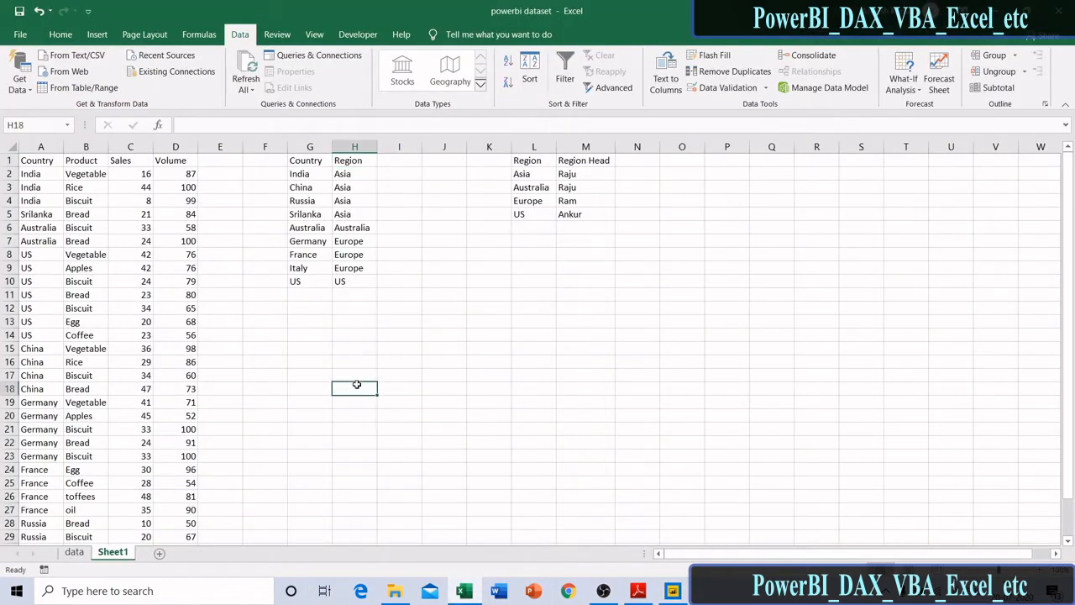
{"action": "left_click", "coordinate": [70, 126]}
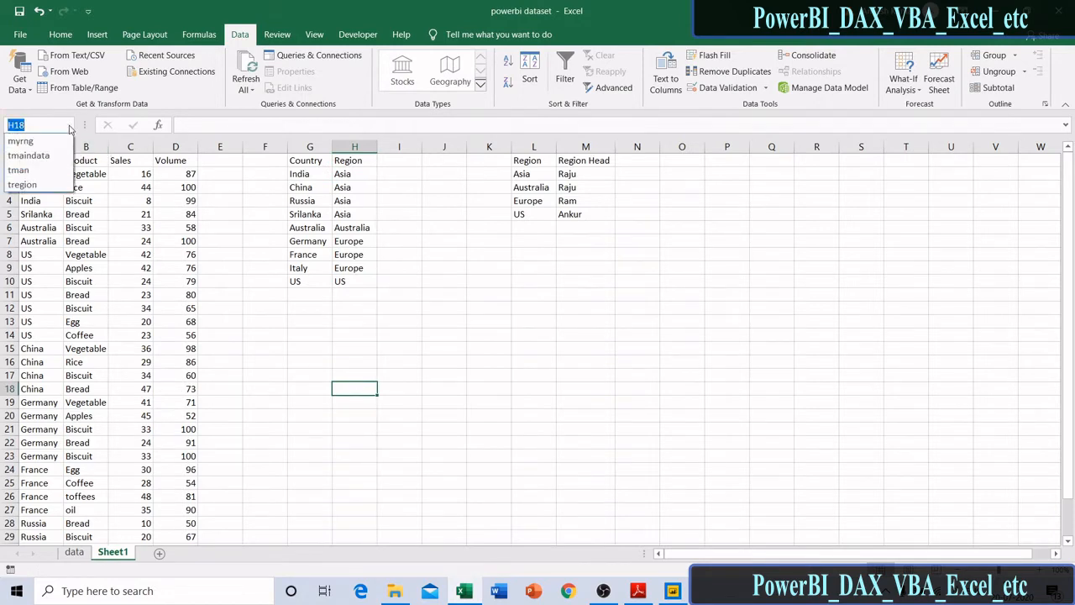
{"action": "left_click", "coordinate": [29, 155]}
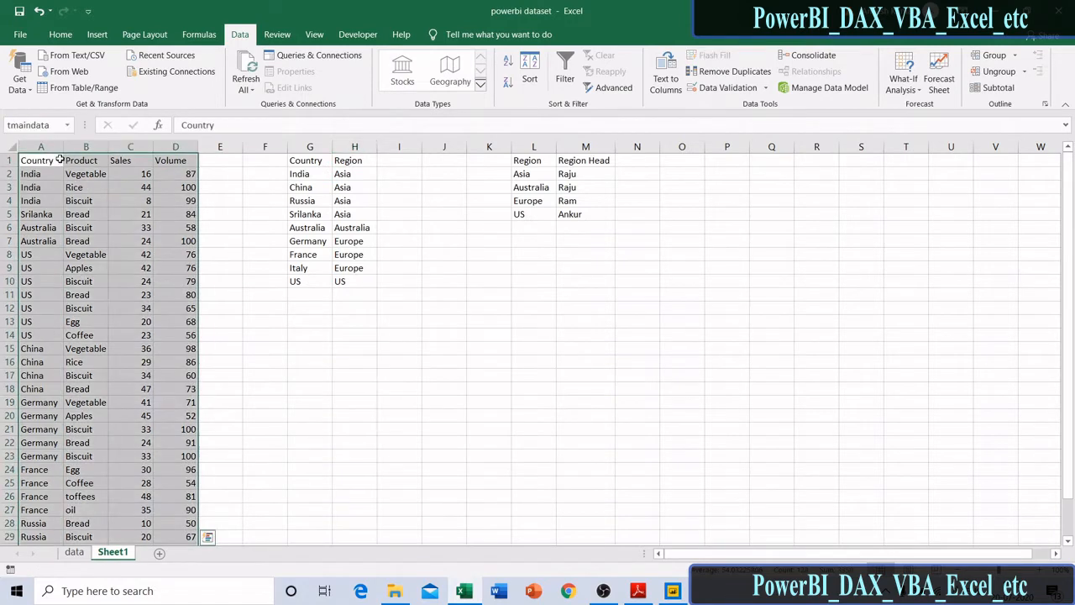
{"action": "left_click", "coordinate": [70, 126]}
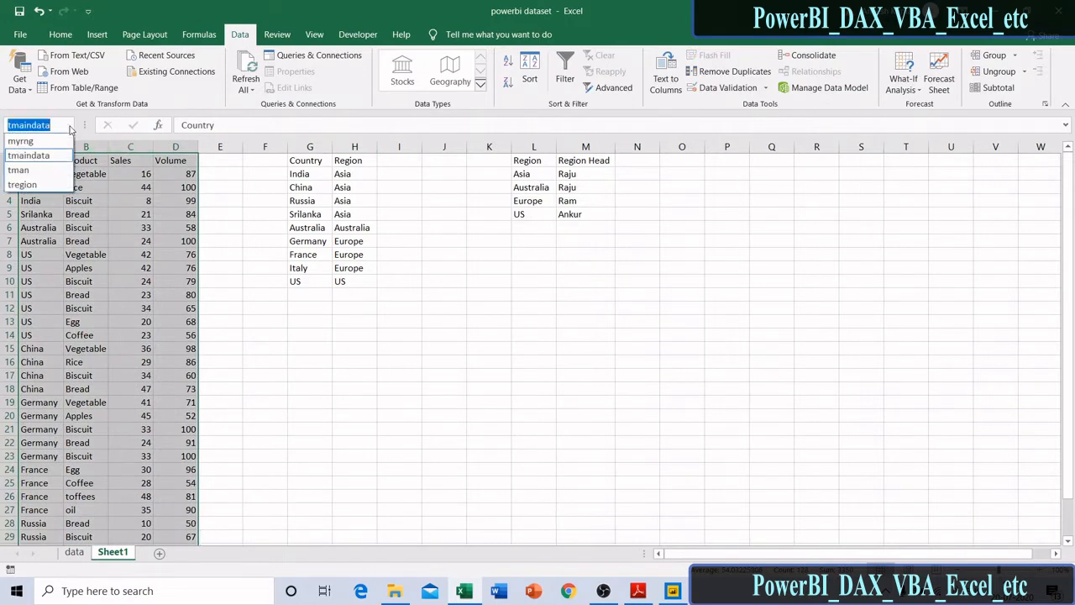
{"action": "left_click", "coordinate": [22, 184]}
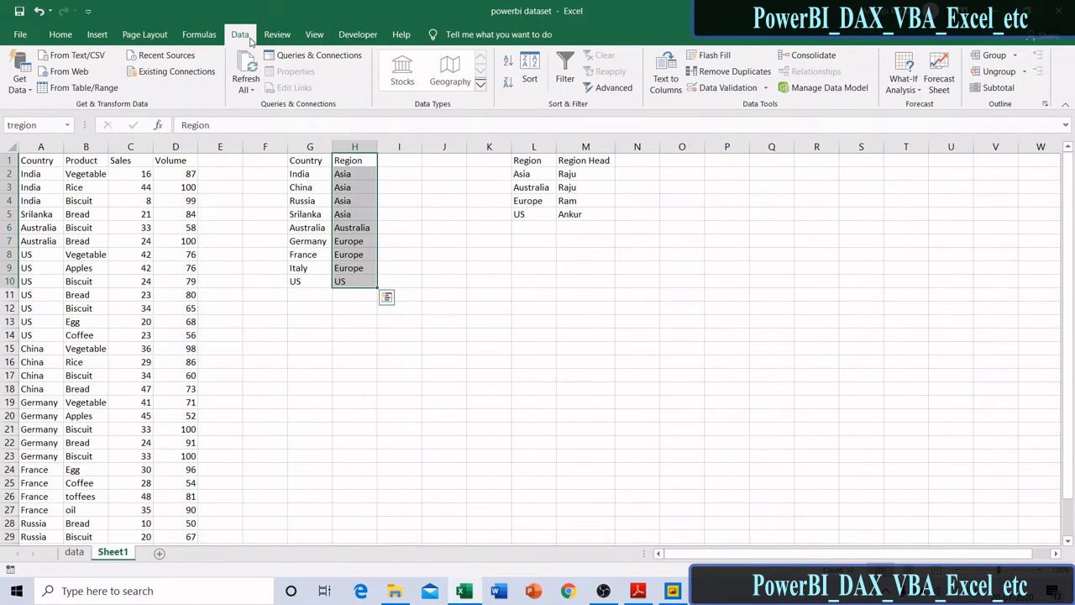
- Change the named range tregion to refer to =Sheet1!$G$1:$H$10, covering both the Country and Region columns
{"action": "left_click", "coordinate": [199, 34]}
{"action": "left_click", "coordinate": [387, 84]}
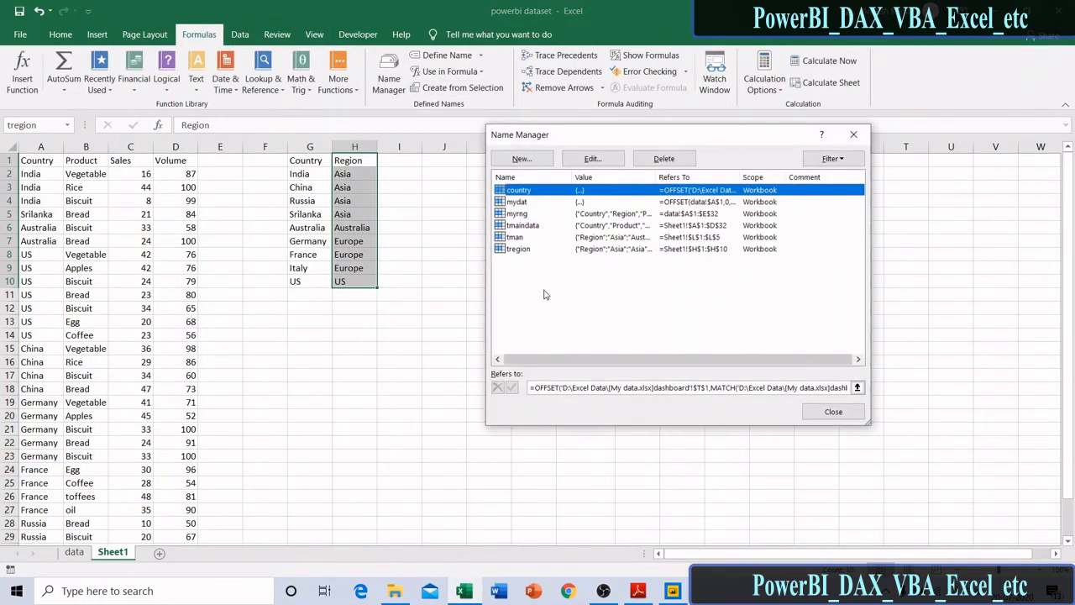
{"action": "left_click", "coordinate": [524, 249]}
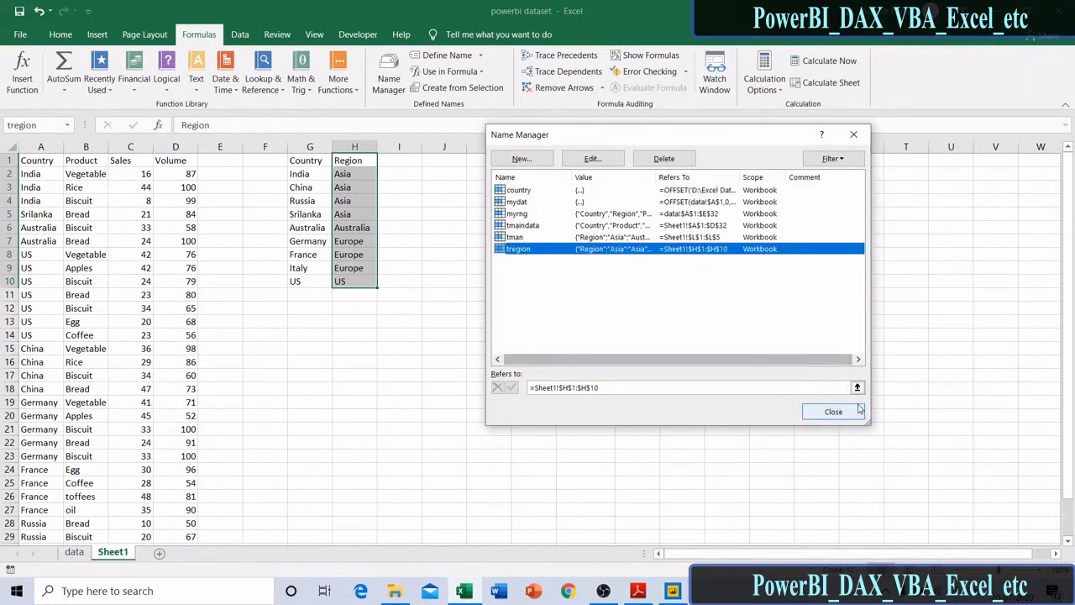
{"action": "left_click", "coordinate": [857, 388]}
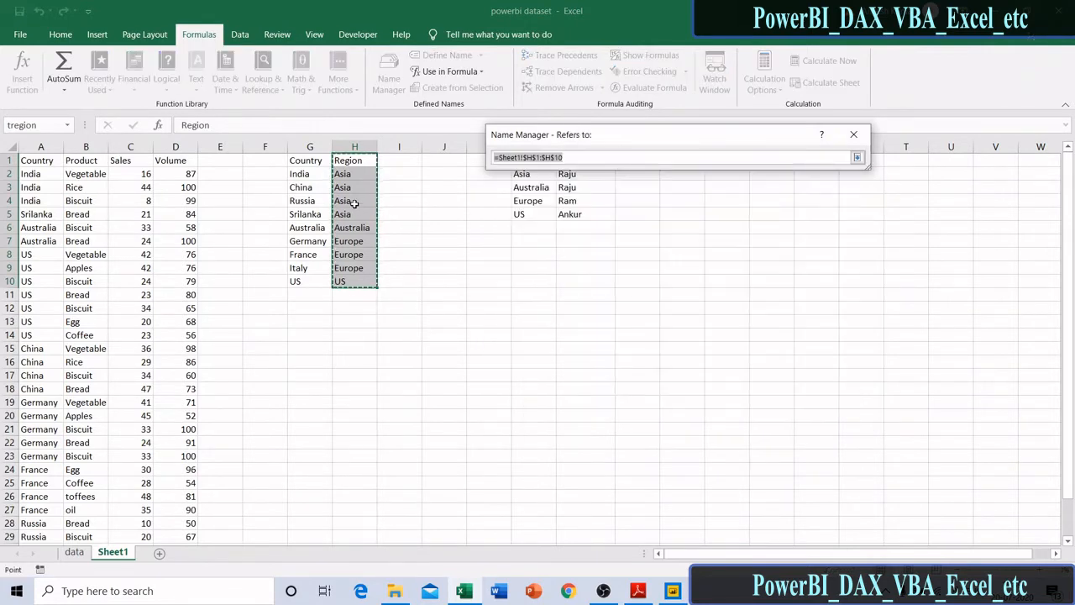
{"action": "left_click_drag", "start_coordinate": [308, 159], "coordinate": [365, 282]}
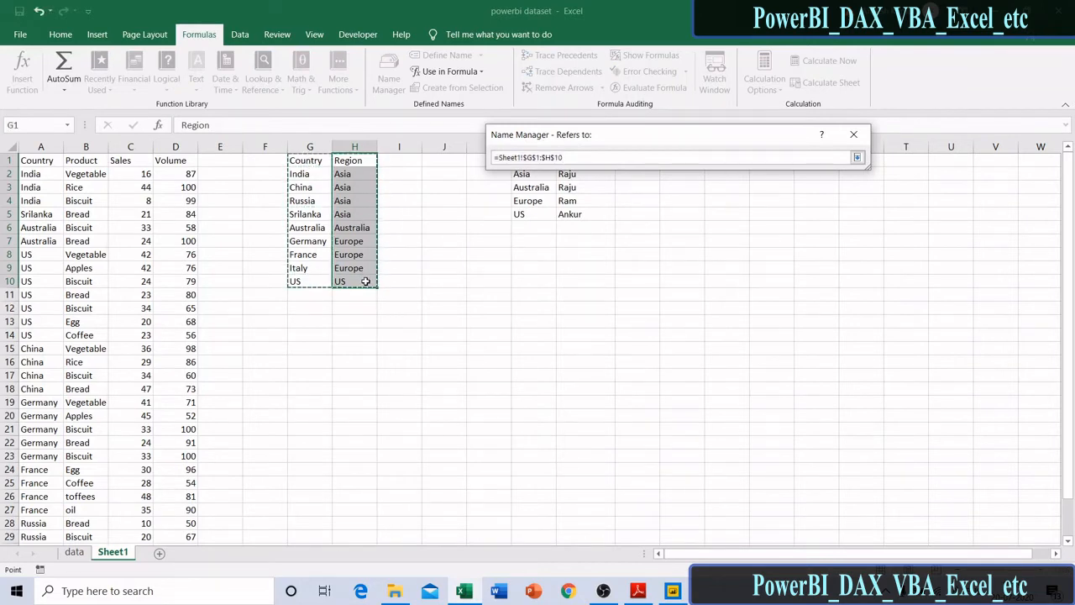
{"action": "left_click", "coordinate": [856, 158]}
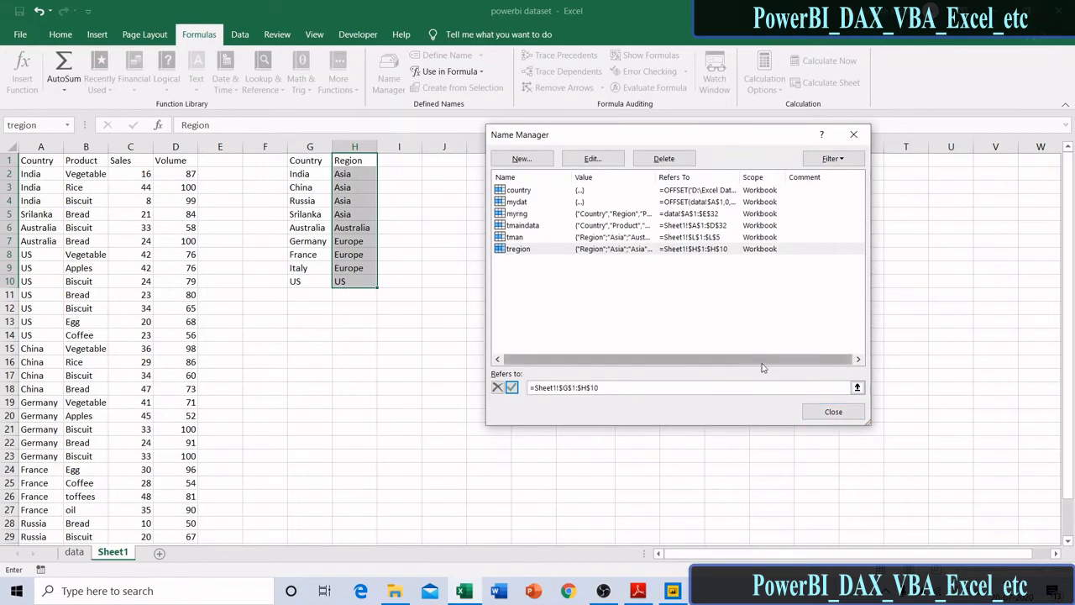
{"action": "left_click", "coordinate": [512, 388]}
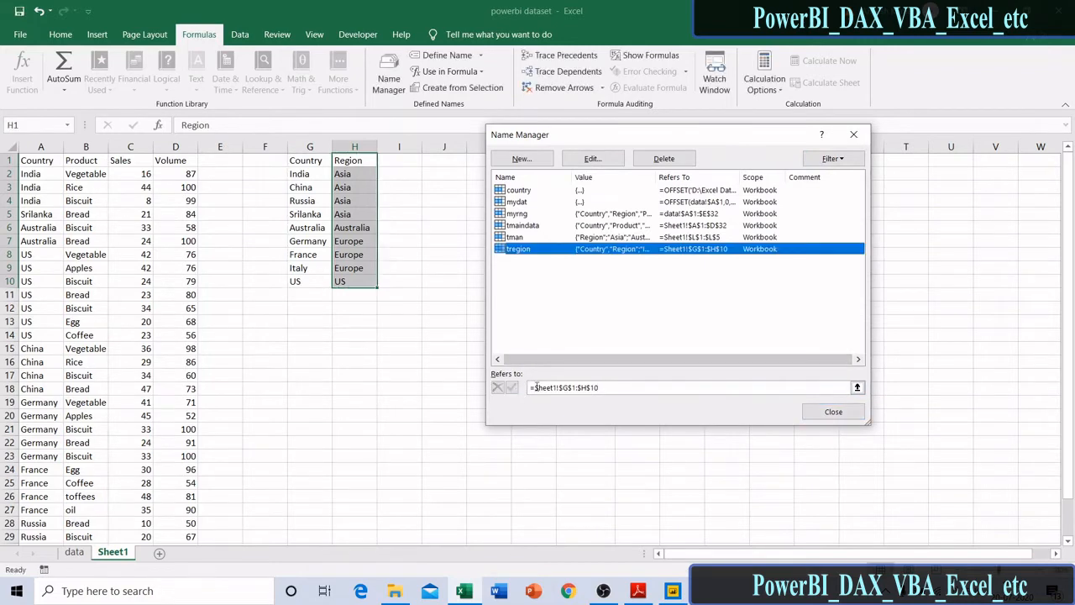
{"action": "left_click", "coordinate": [814, 411]}
- Check which cells on Sheet1 the named range tregion covers
{"action": "left_click", "coordinate": [483, 364]}
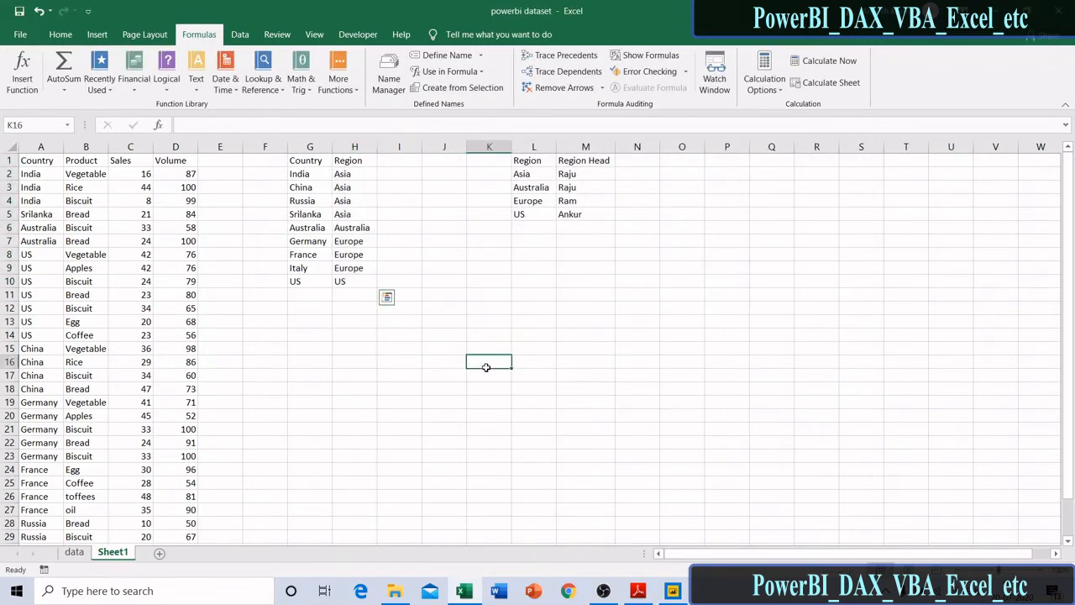
{"action": "left_click", "coordinate": [67, 125]}
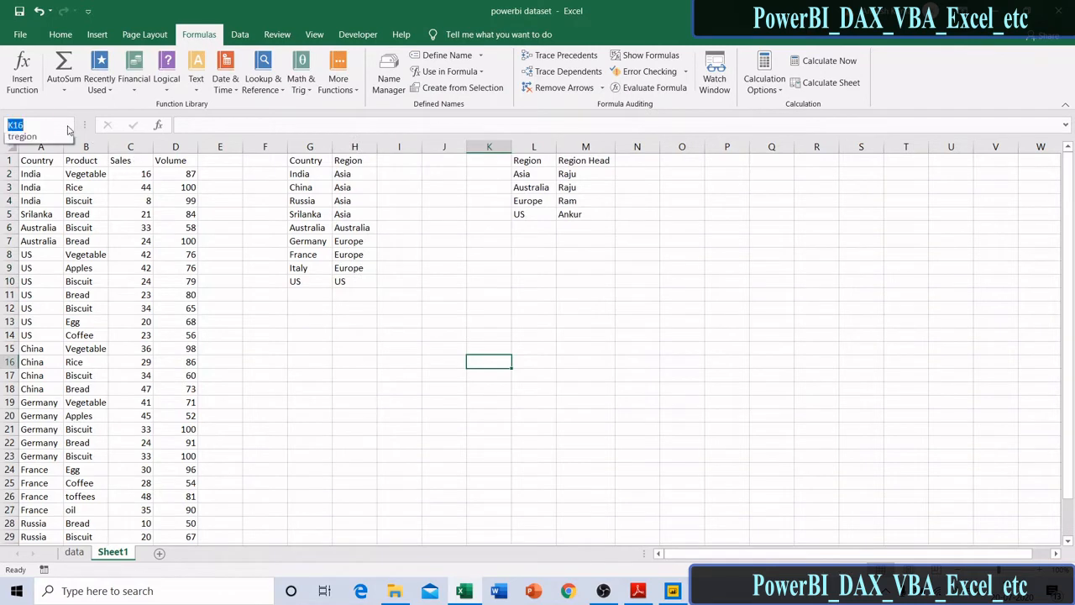
{"action": "left_click", "coordinate": [23, 184]}
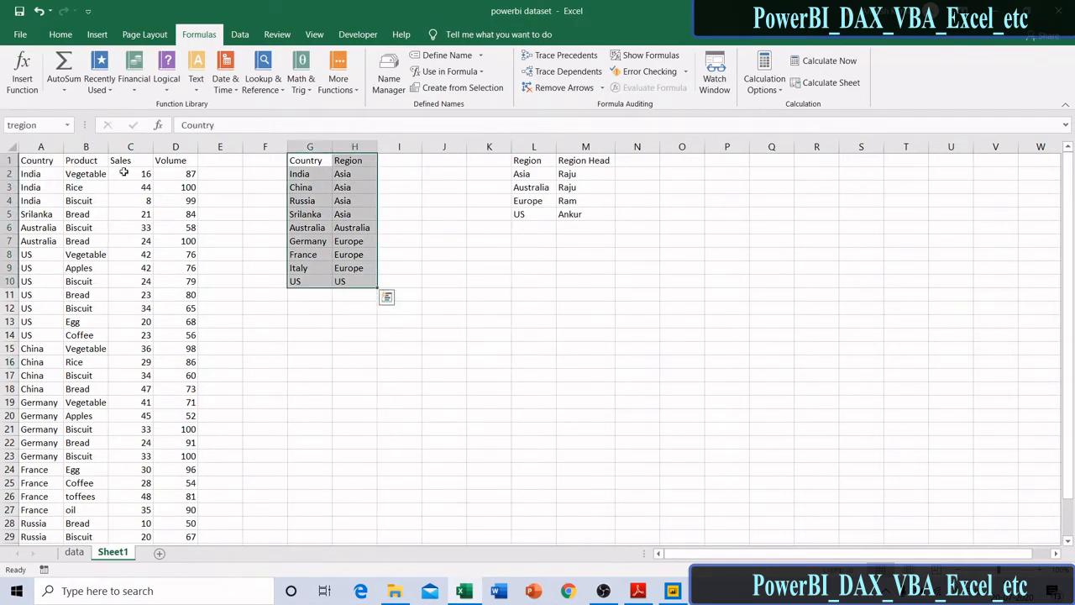
- Change the named range tman to refer to =Sheet1!$L$1:$M$5, covering both the Region and Region Head columns
{"action": "left_click", "coordinate": [540, 159]}
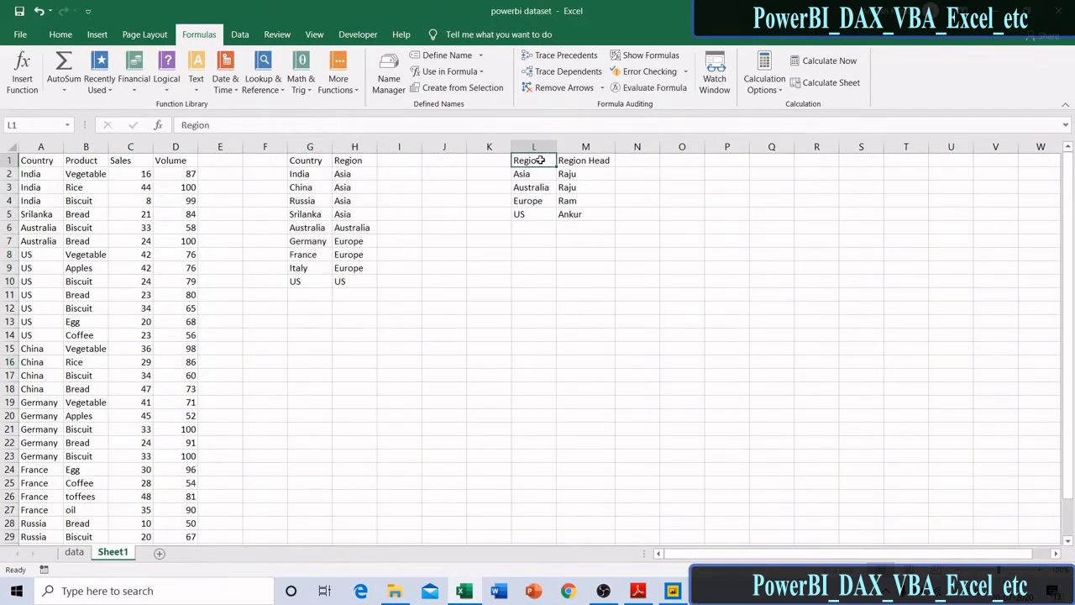
{"action": "left_click_drag", "start_coordinate": [540, 160], "coordinate": [583, 213]}
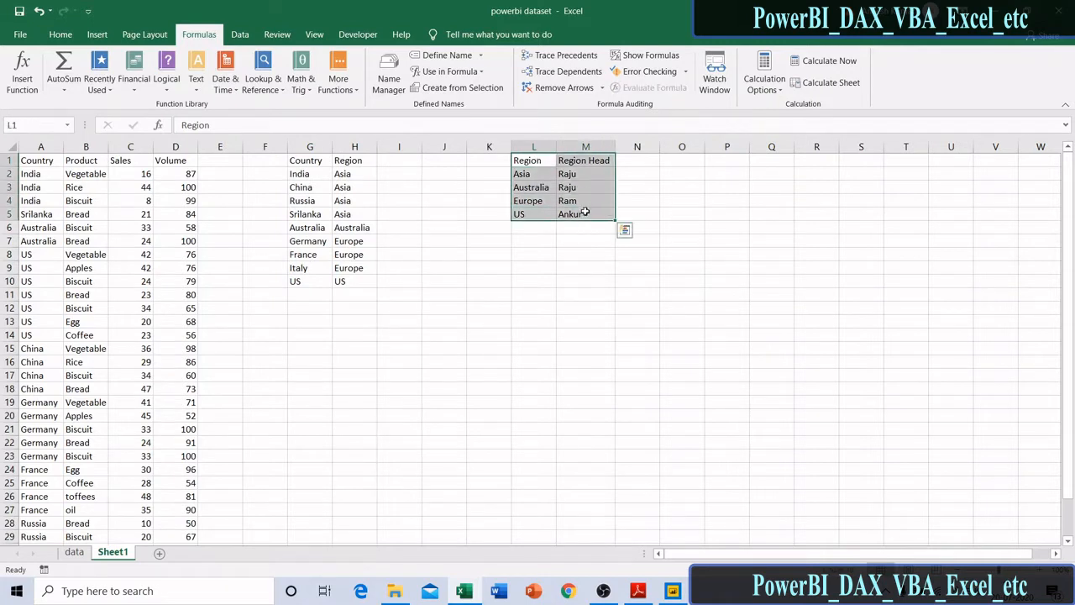
{"action": "left_click_drag", "start_coordinate": [436, 217], "coordinate": [394, 162]}
{"action": "left_click", "coordinate": [389, 80]}
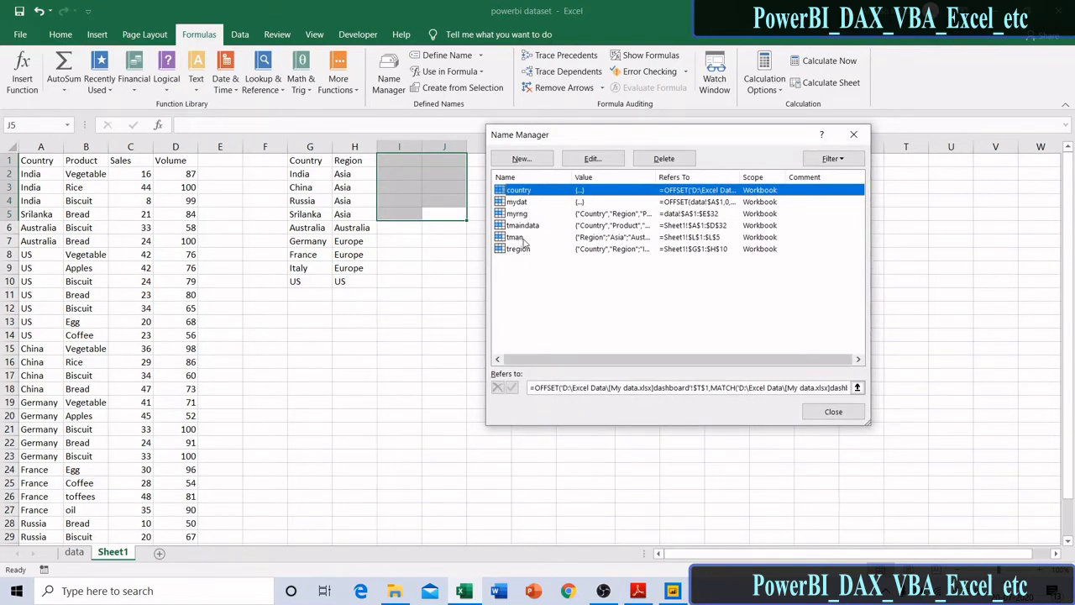
{"action": "left_click", "coordinate": [516, 237]}
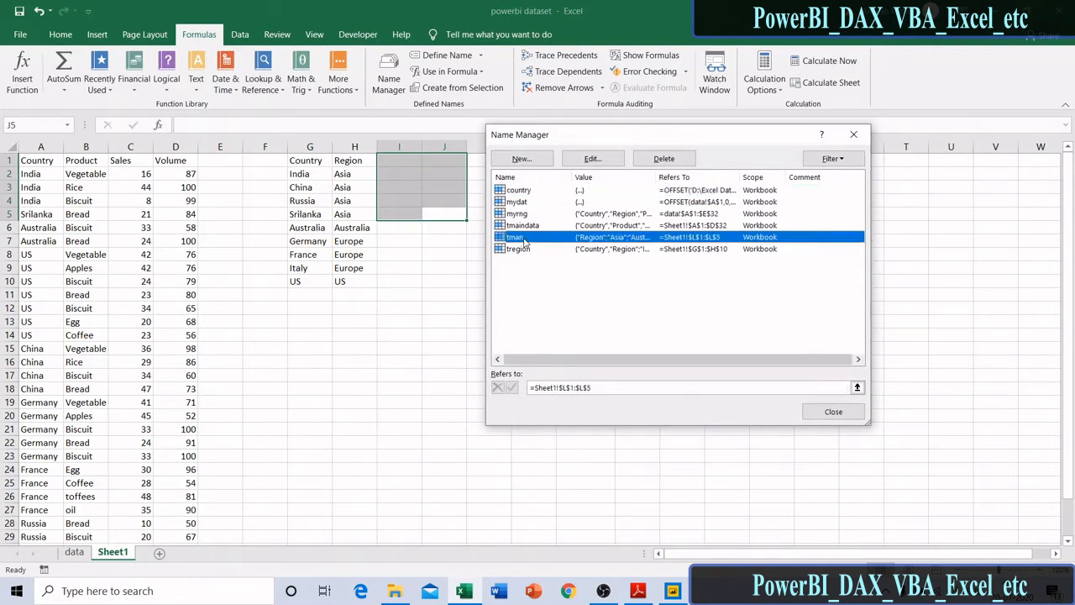
{"action": "left_click", "coordinate": [856, 388]}
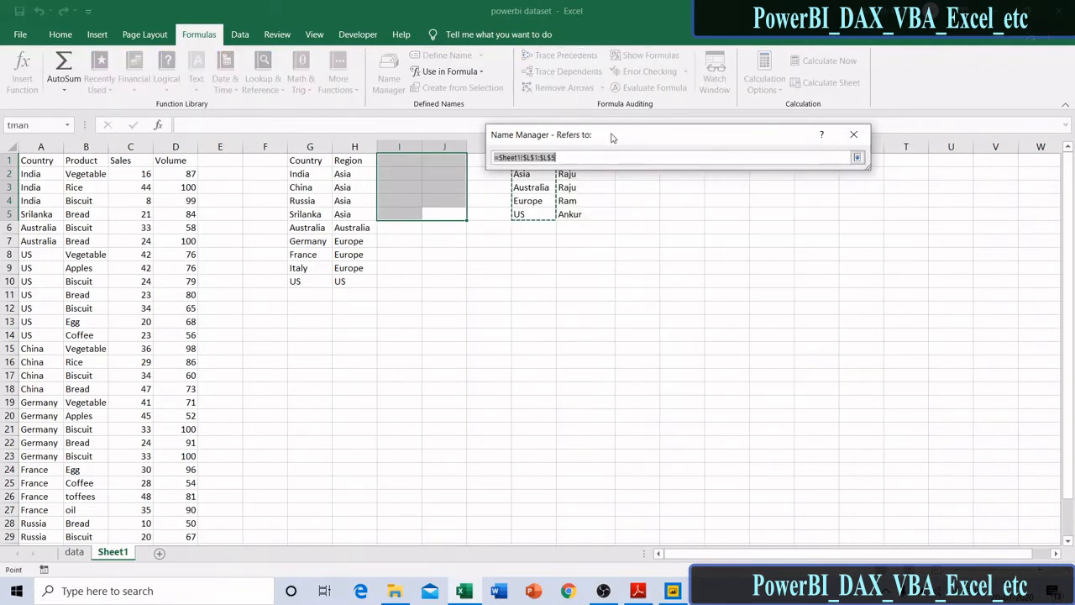
{"action": "left_click_drag", "start_coordinate": [612, 137], "coordinate": [443, 259]}
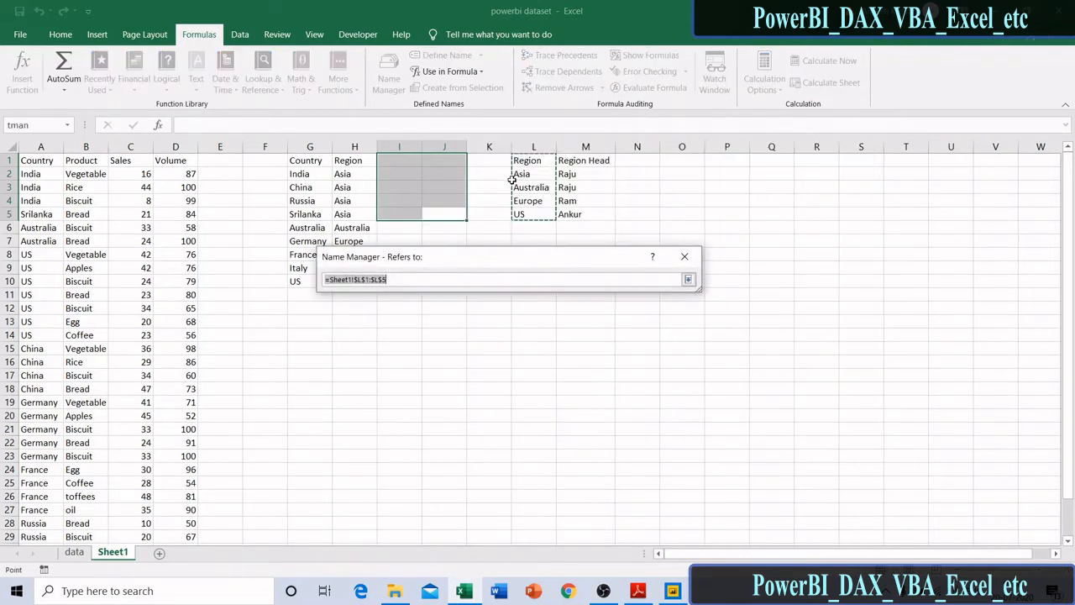
{"action": "left_click_drag", "start_coordinate": [521, 161], "coordinate": [564, 215]}
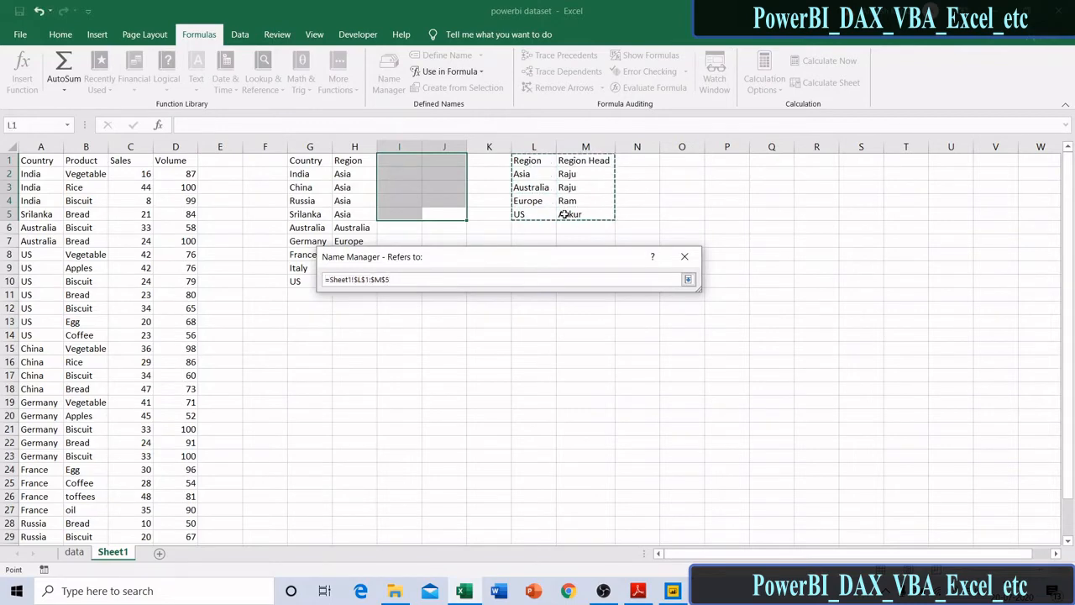
{"action": "left_click", "coordinate": [688, 280]}
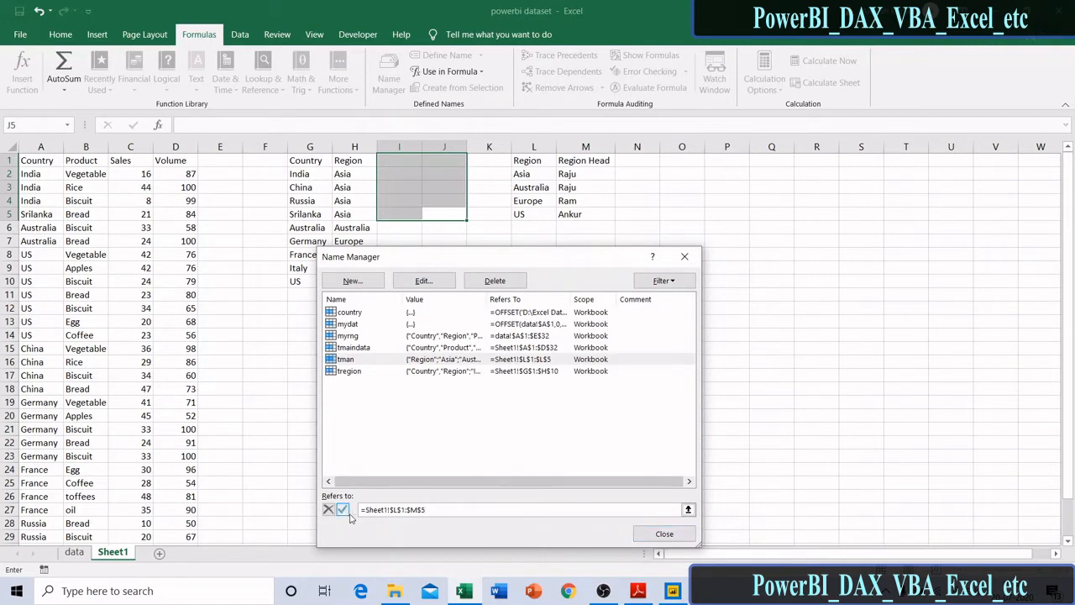
{"action": "left_click", "coordinate": [343, 509]}
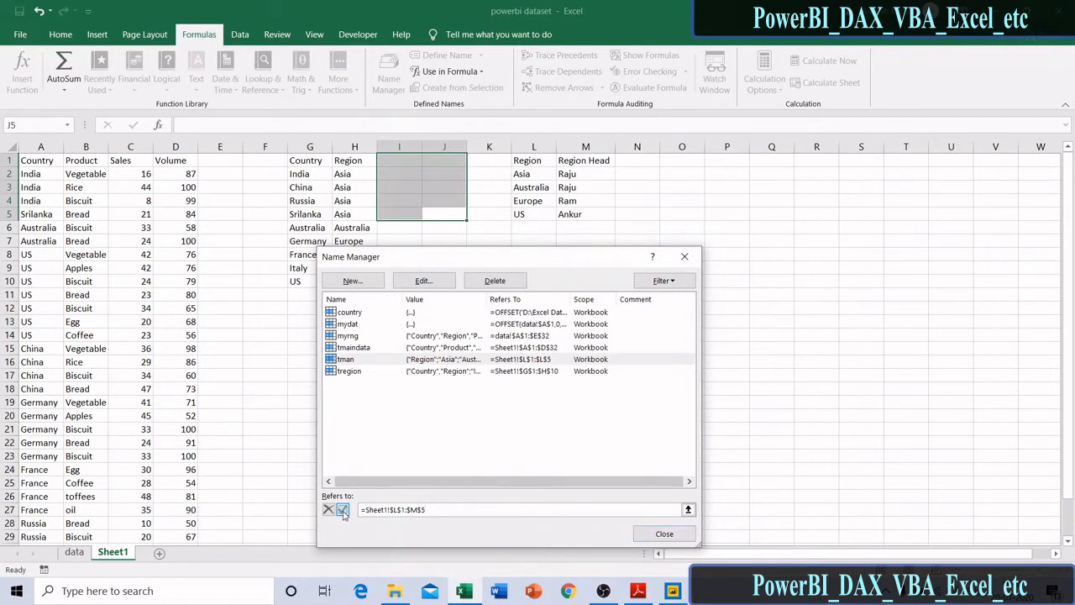
{"action": "left_click", "coordinate": [664, 534]}
{"action": "left_click", "coordinate": [284, 335]}
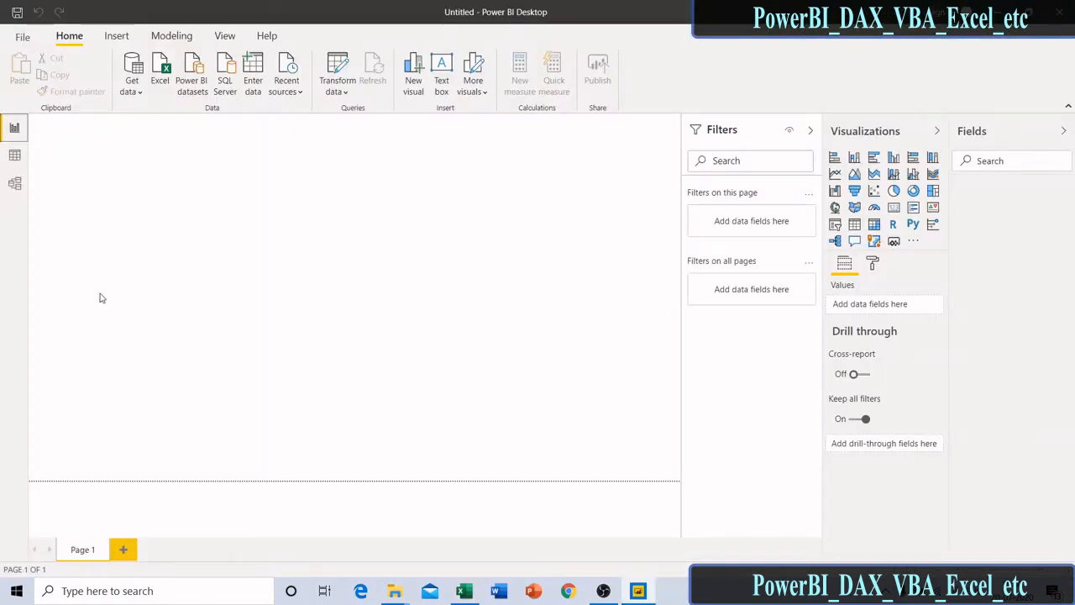
- Switch to Power BI Desktop and connect to the Excel workbook powerbi dataset in D:\data
{"action": "left_click", "coordinate": [132, 82]}
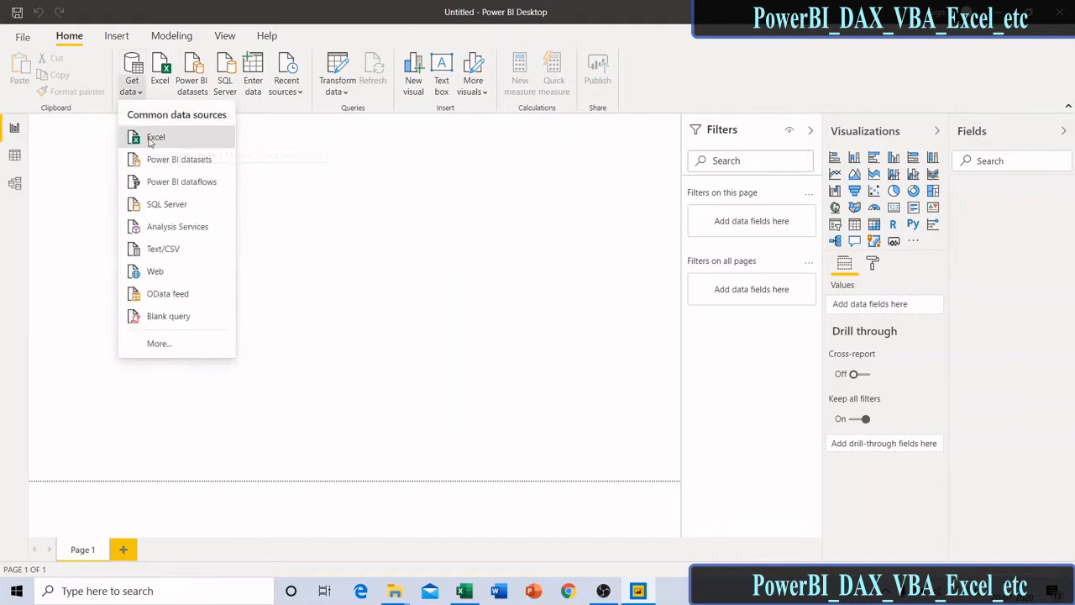
{"action": "left_click", "coordinate": [151, 138]}
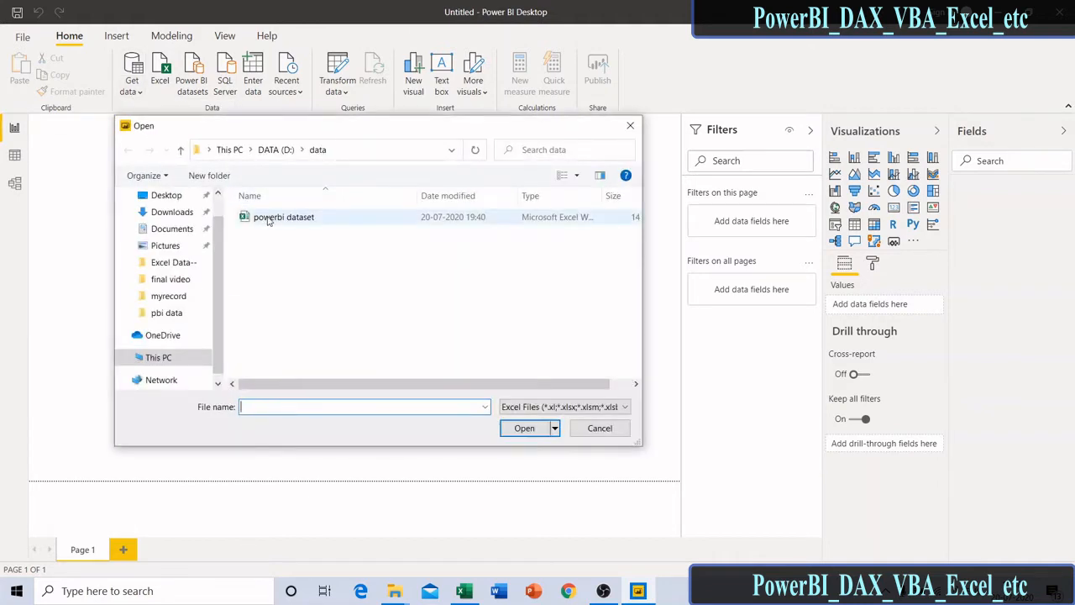
{"action": "double_click", "coordinate": [269, 219]}
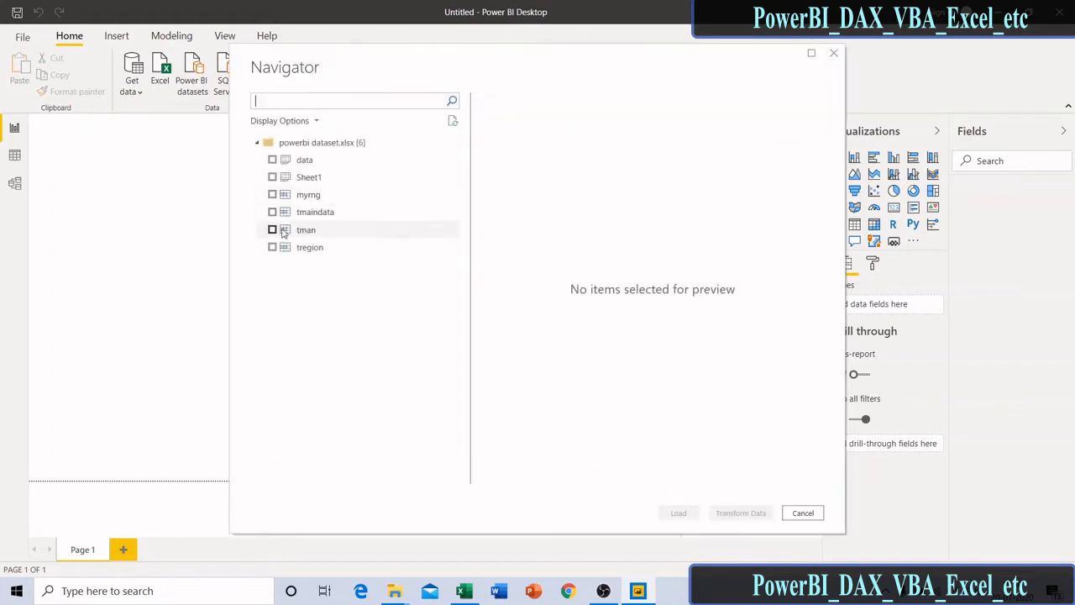
- Preview the named ranges tmaindata, tregion and tman from the workbook and load all three as tables
{"action": "left_click", "coordinate": [289, 211]}
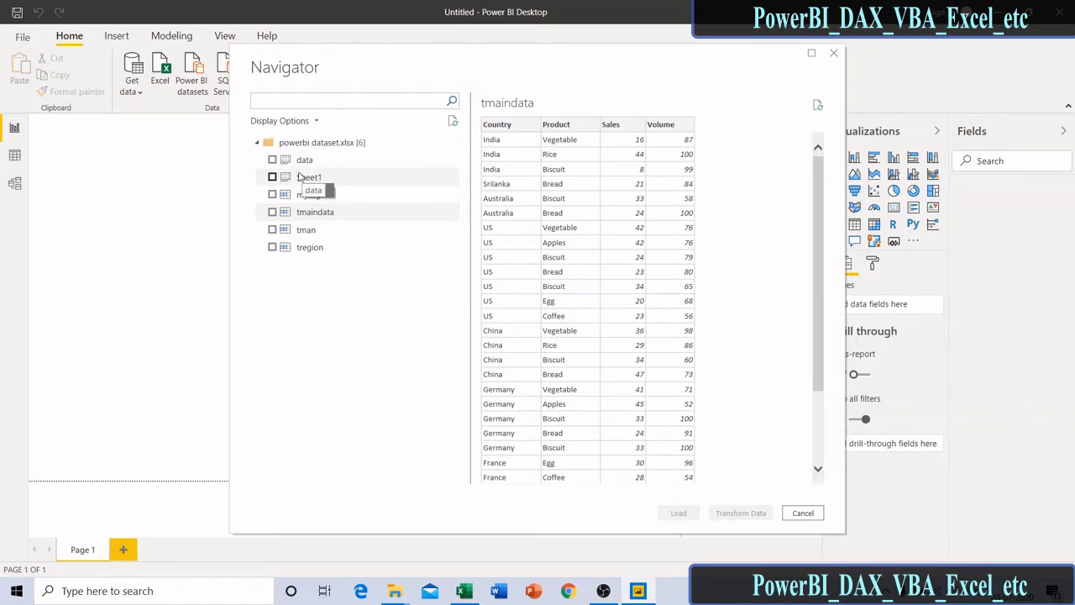
{"action": "left_click", "coordinate": [272, 213]}
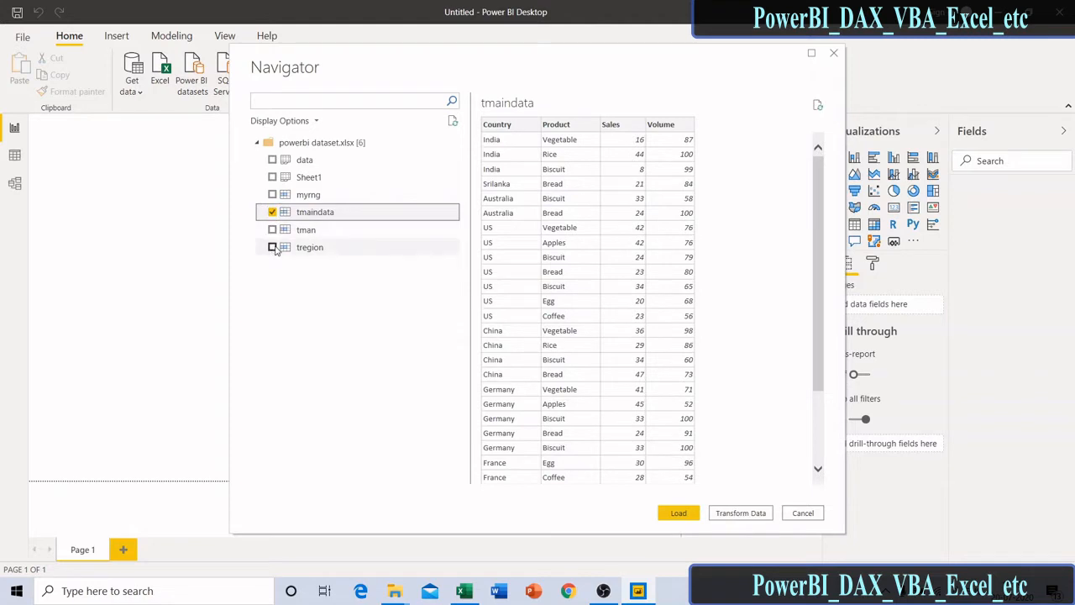
{"action": "left_click", "coordinate": [272, 247]}
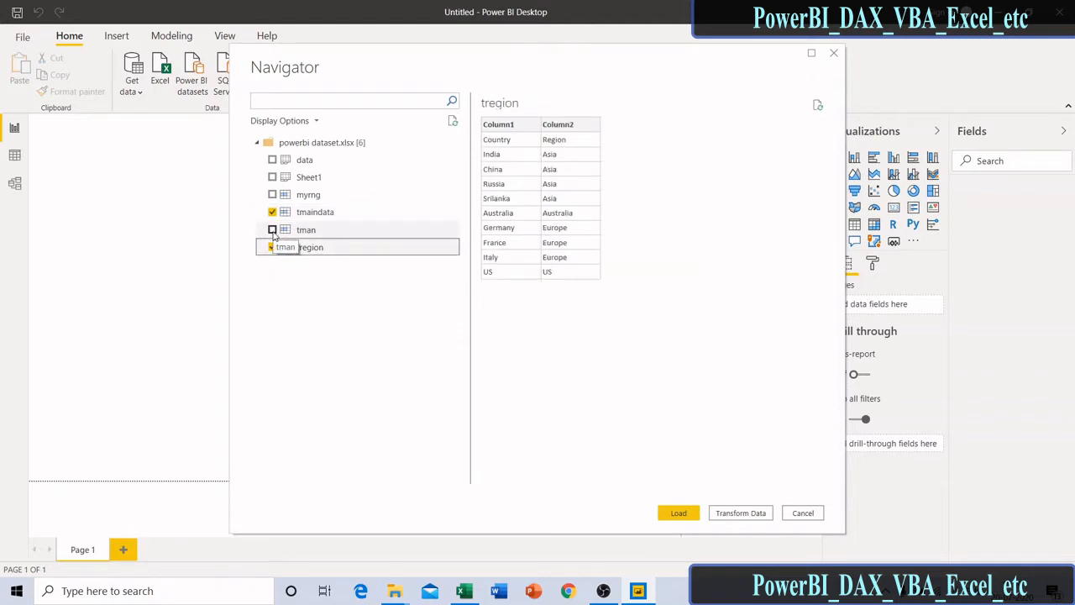
{"action": "left_click", "coordinate": [272, 230]}
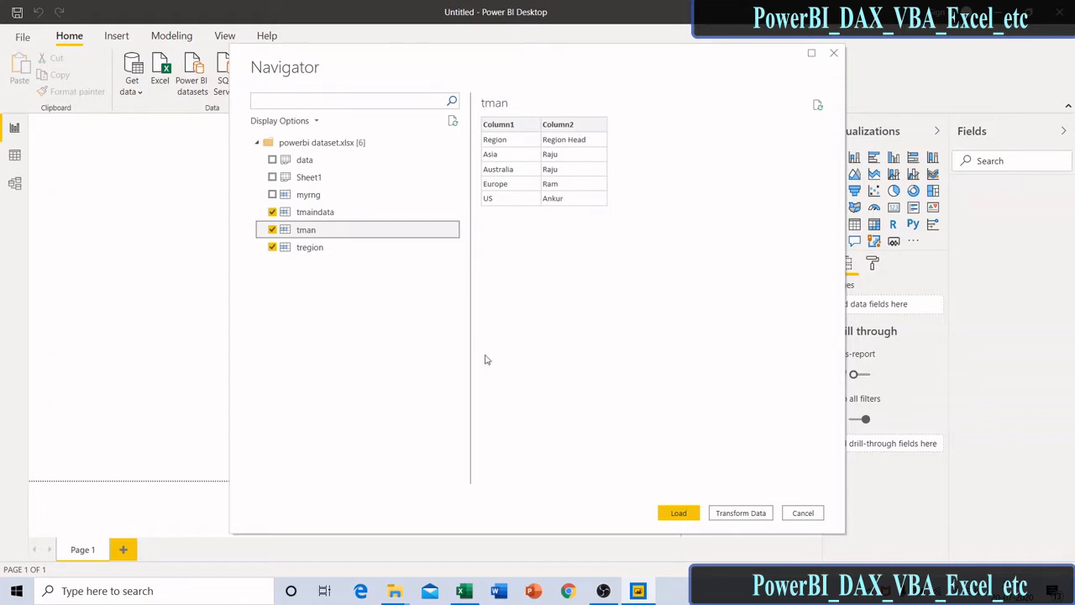
{"action": "left_click", "coordinate": [680, 515]}
{"action": "left_click", "coordinate": [678, 514]}
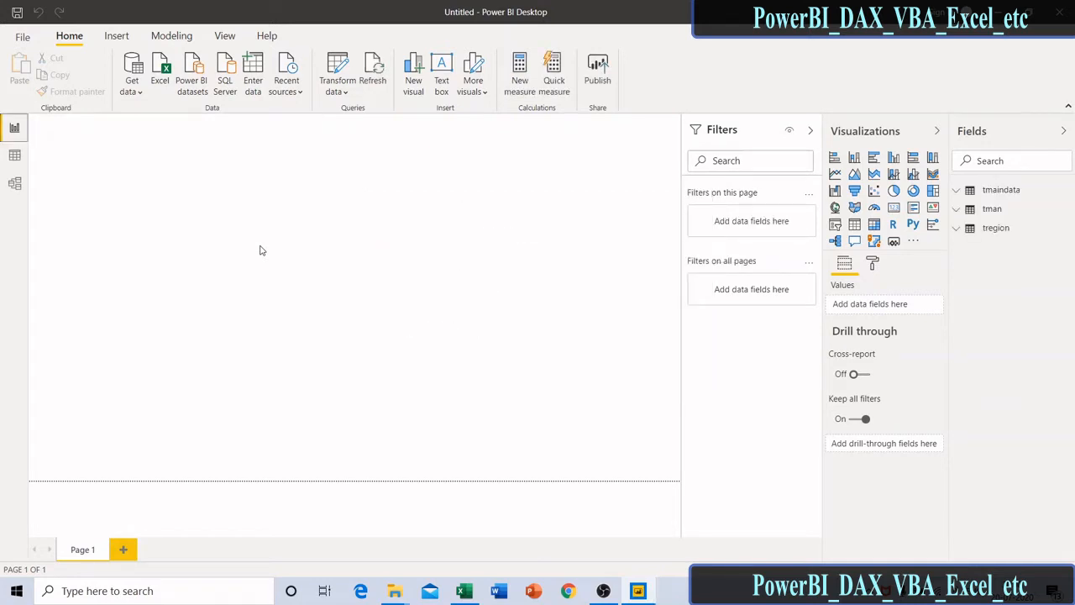
- Examine the three loaded tables in the model view, plus the headers and rows of tmaindata, tman and tregion
{"action": "left_click", "coordinate": [14, 183]}
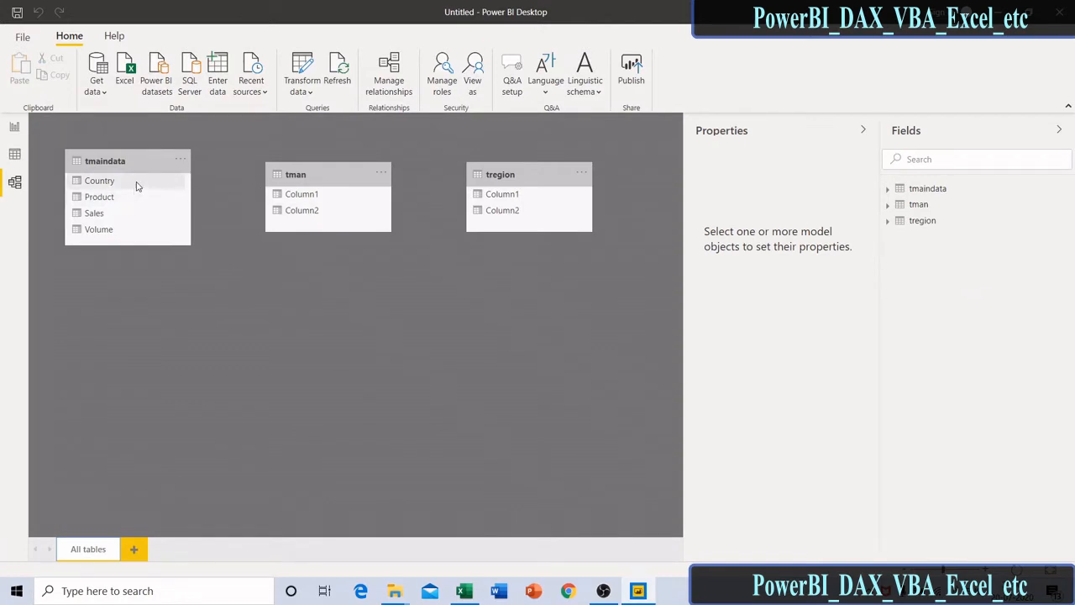
{"action": "left_click", "coordinate": [14, 155]}
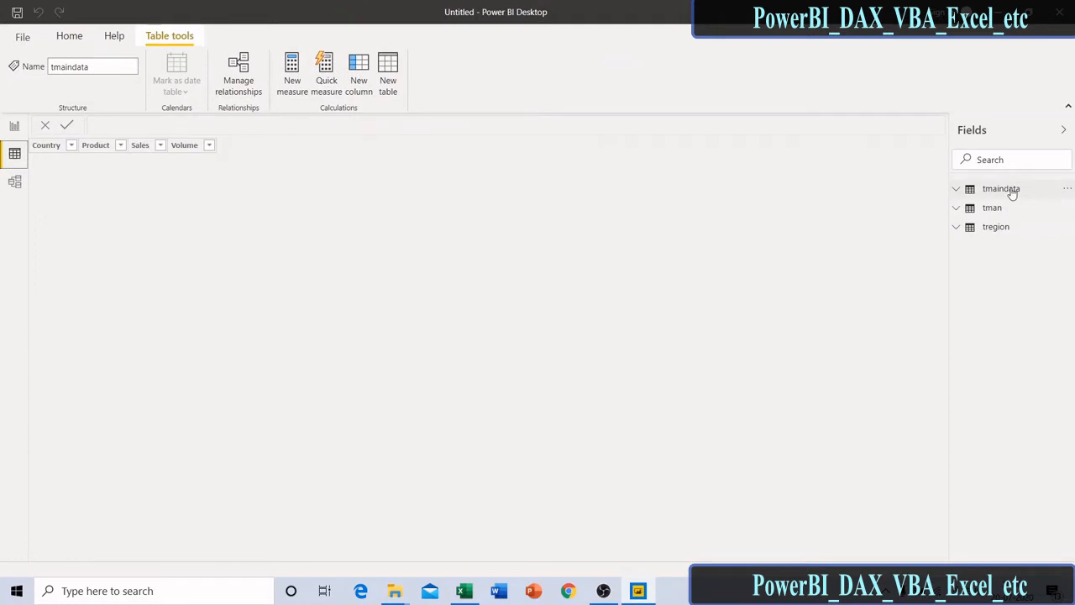
{"action": "left_click", "coordinate": [1007, 190]}
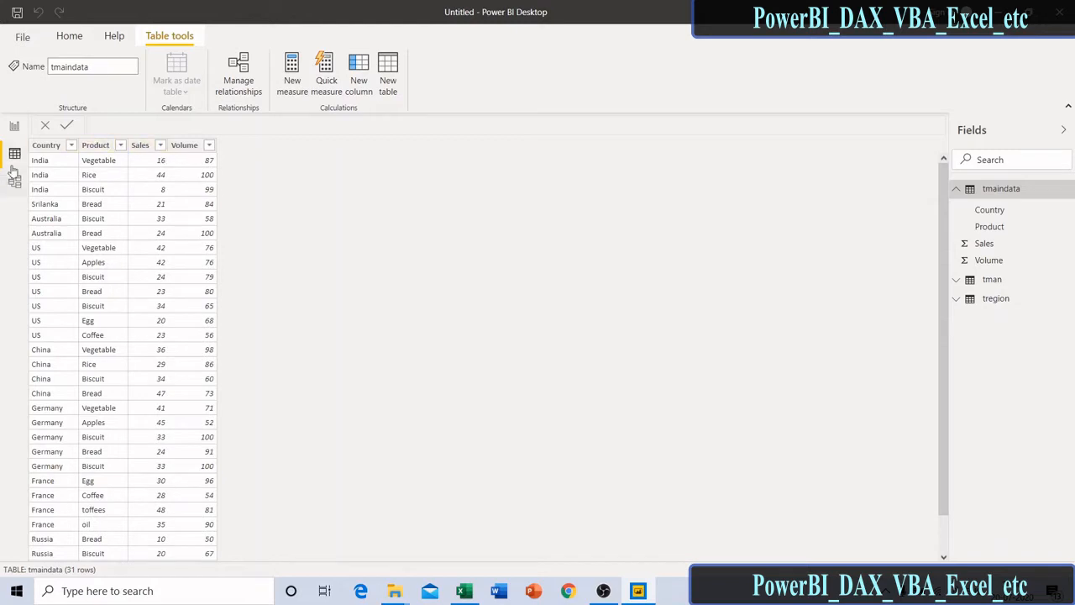
{"action": "left_click", "coordinate": [996, 286]}
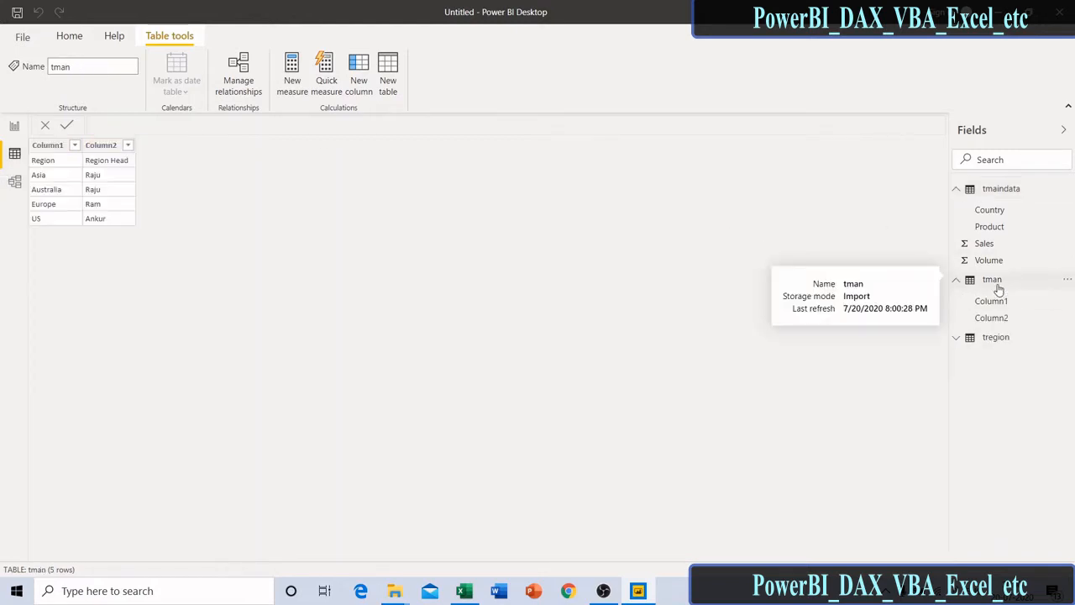
{"action": "left_click", "coordinate": [990, 341]}
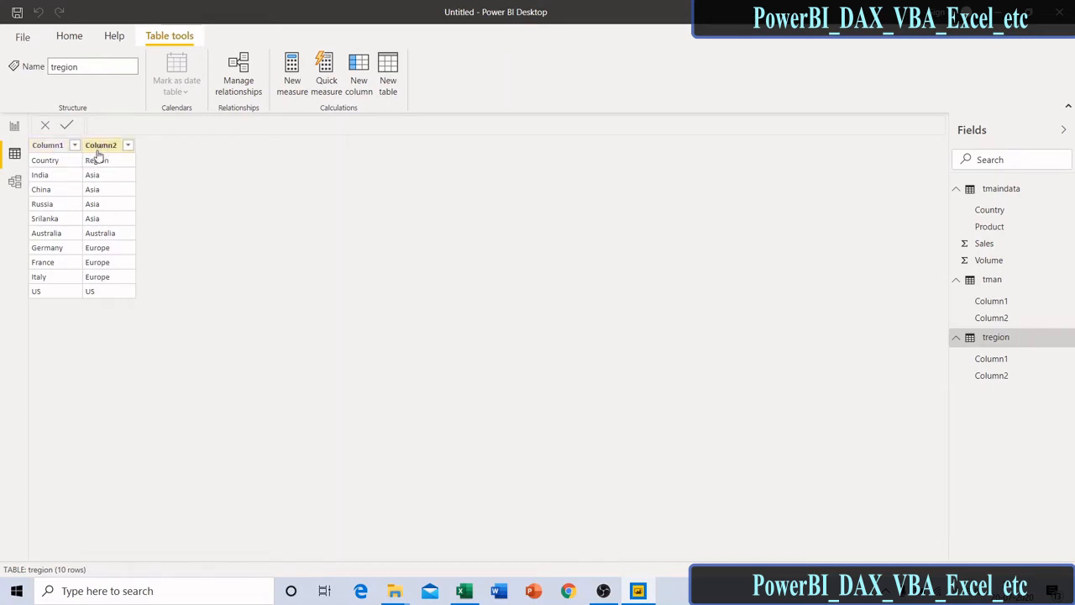
- Return to the report view and open the loaded tables in the Power Query Editor
{"action": "left_click", "coordinate": [15, 125]}
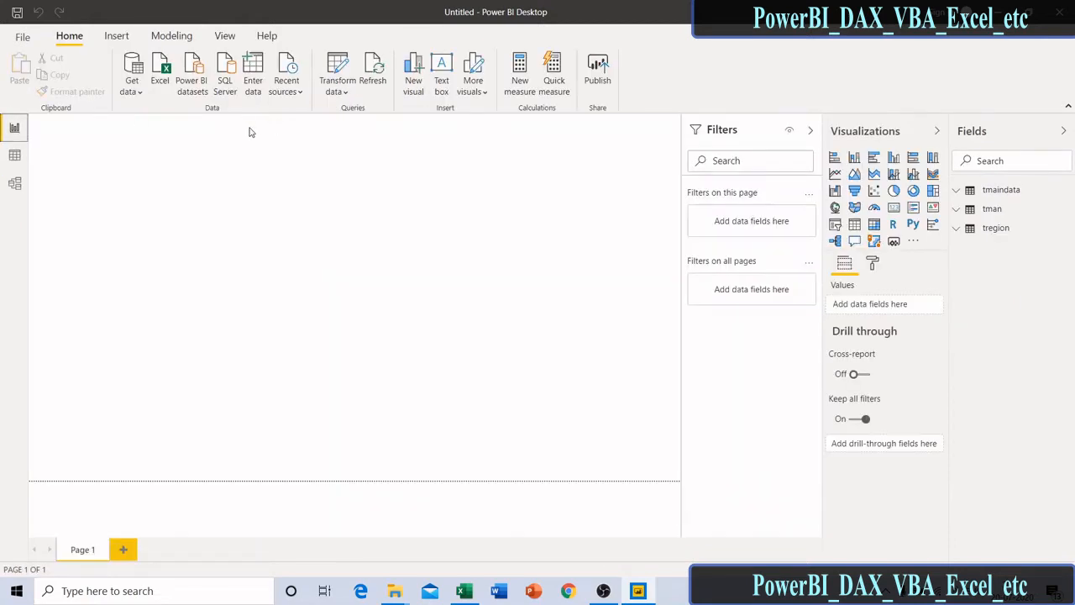
{"action": "left_click", "coordinate": [340, 94]}
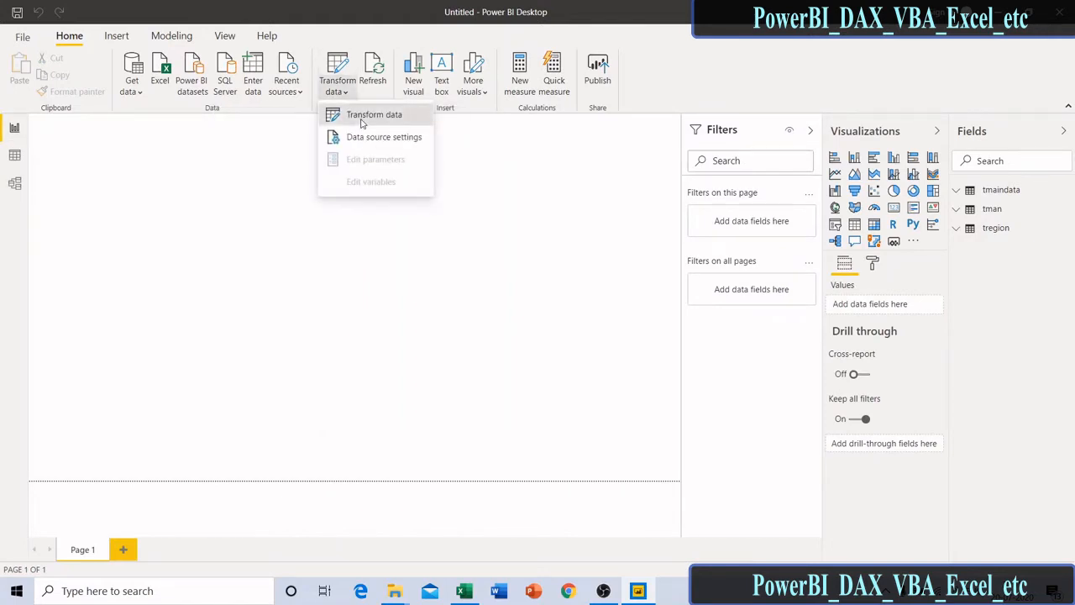
{"action": "left_click", "coordinate": [363, 124]}
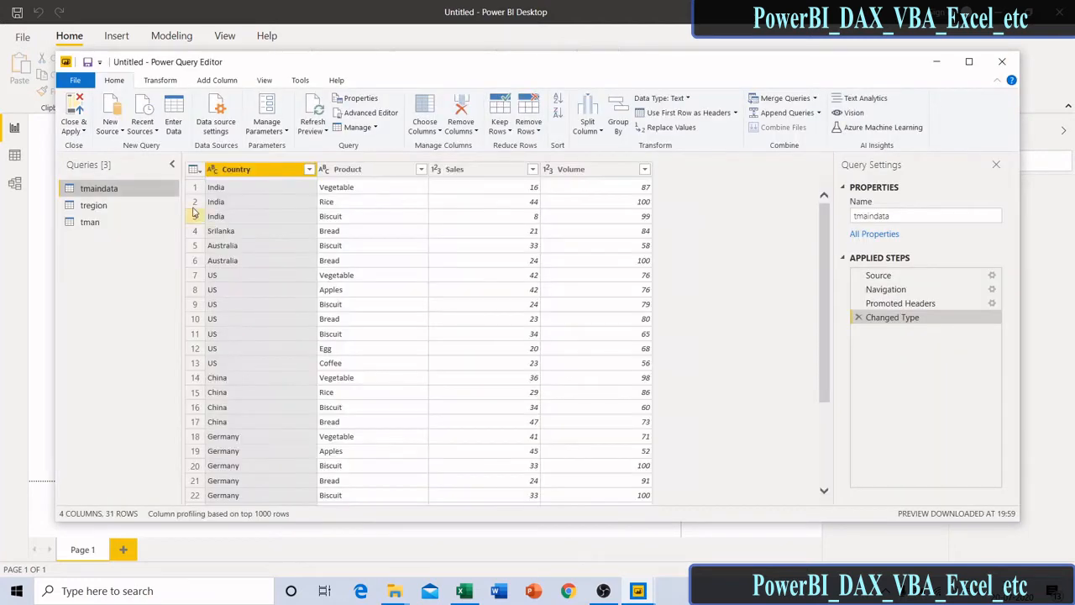
- Close the Power Query Editor and turn off autodetecting new relationships after data is loaded for the current file
{"action": "left_click", "coordinate": [117, 209]}
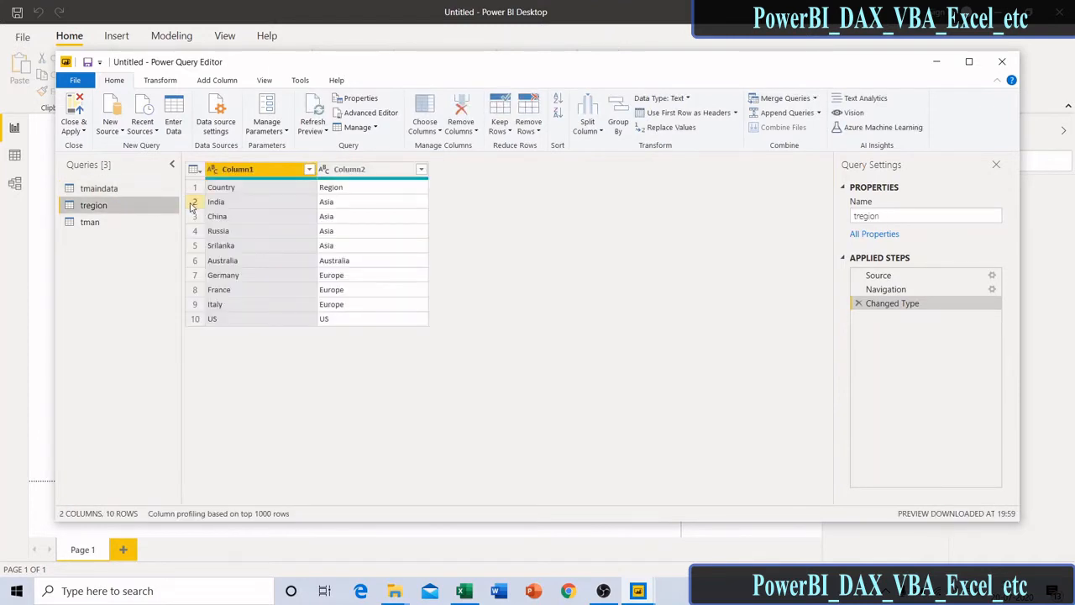
{"action": "left_click", "coordinate": [1000, 64]}
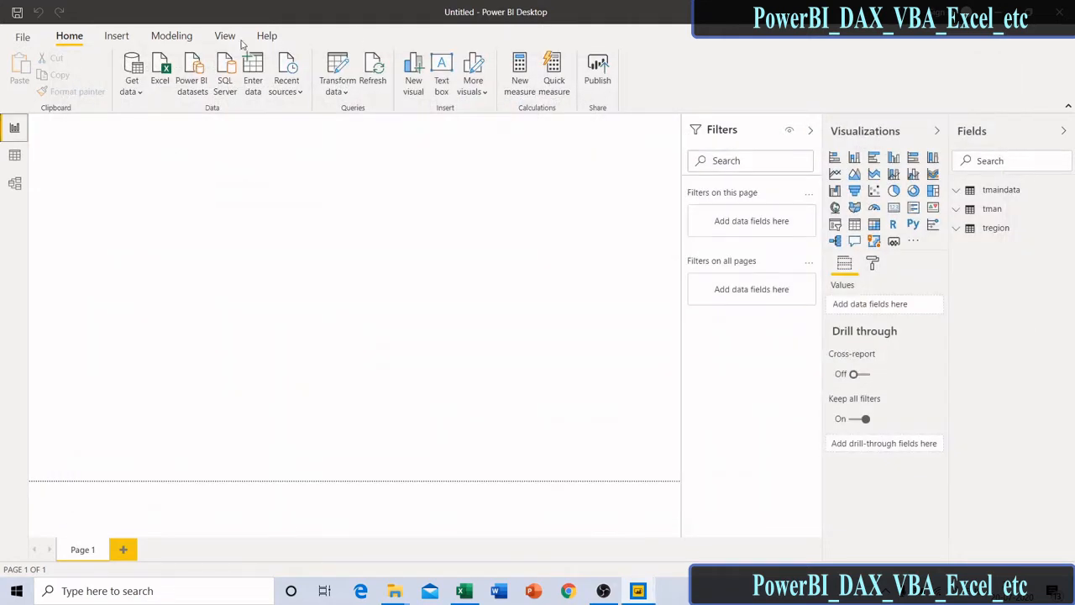
{"action": "left_click", "coordinate": [23, 37]}
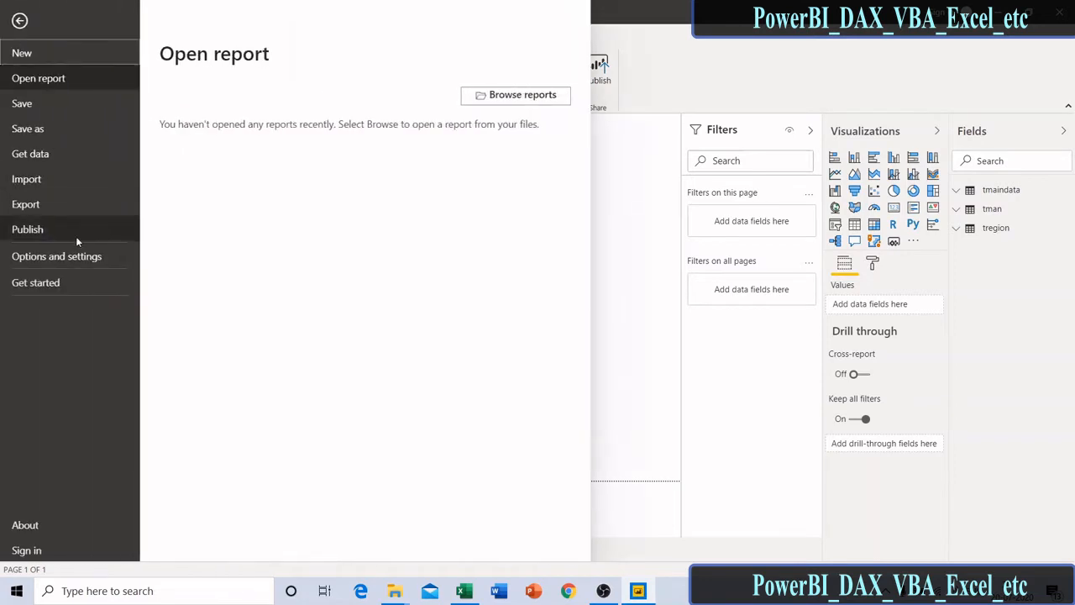
{"action": "left_click", "coordinate": [58, 258]}
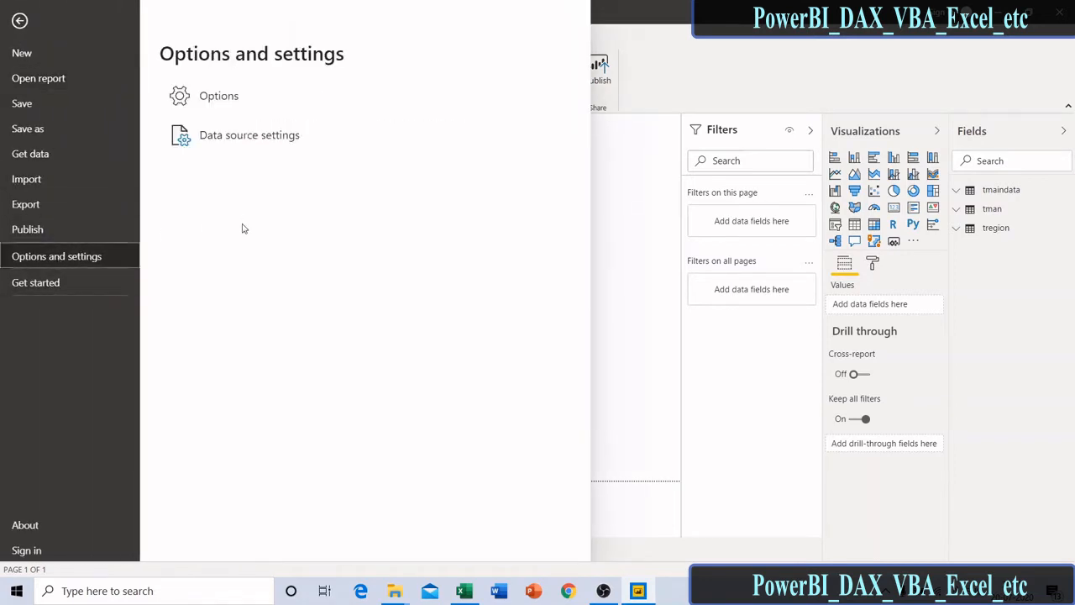
{"action": "left_click", "coordinate": [229, 105]}
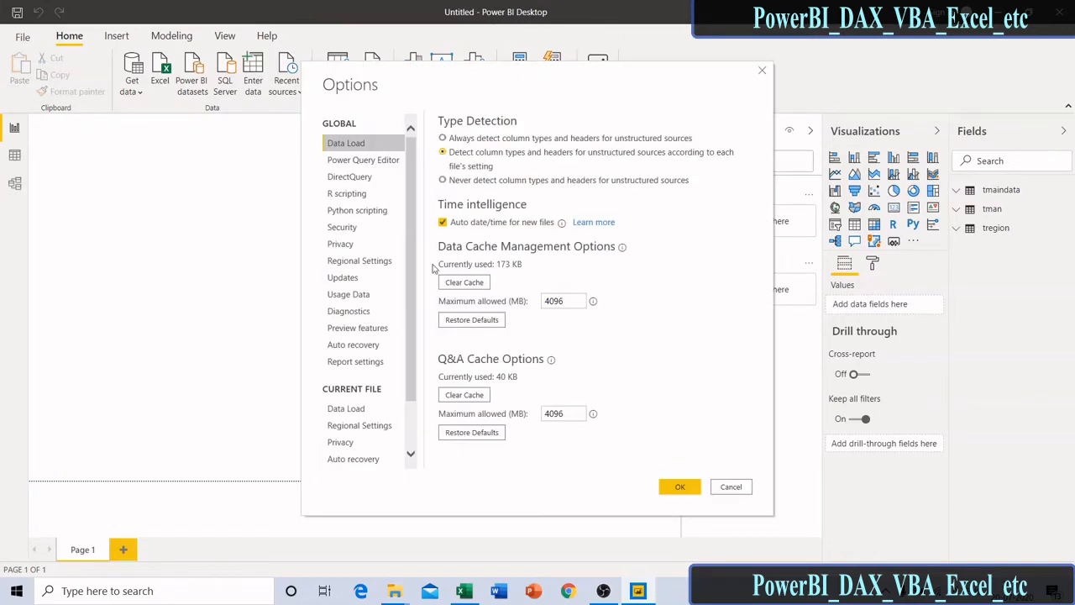
{"action": "left_click", "coordinate": [362, 410]}
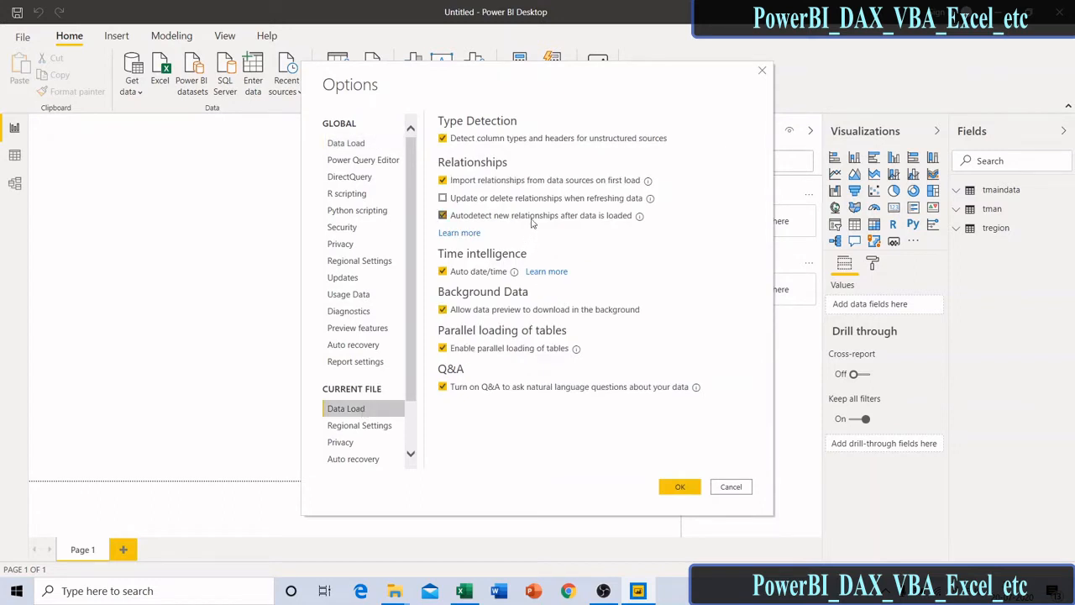
{"action": "left_click", "coordinate": [487, 216]}
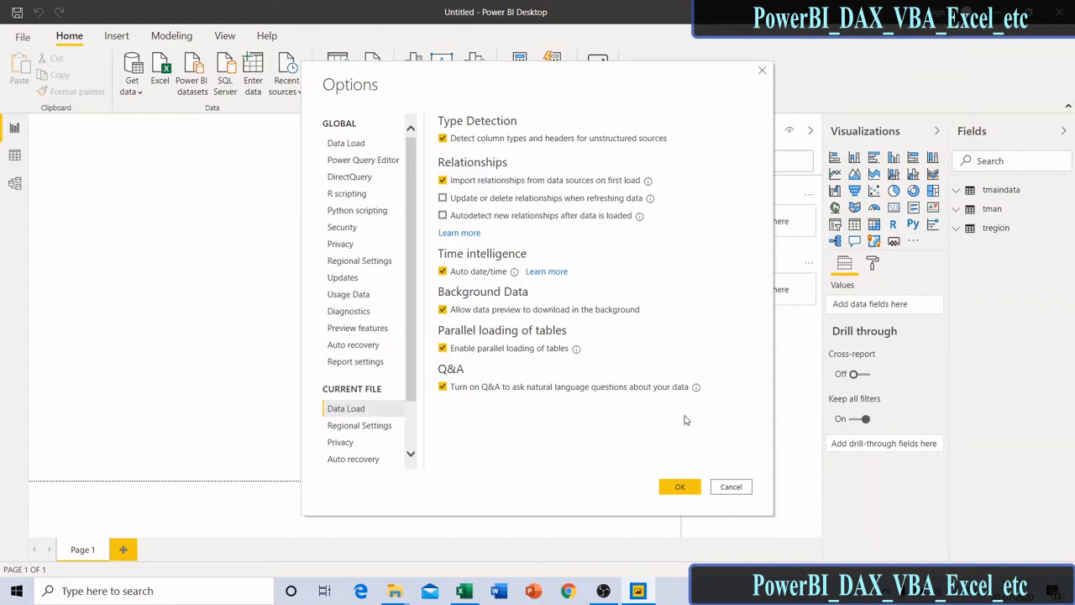
{"action": "left_click", "coordinate": [680, 488]}
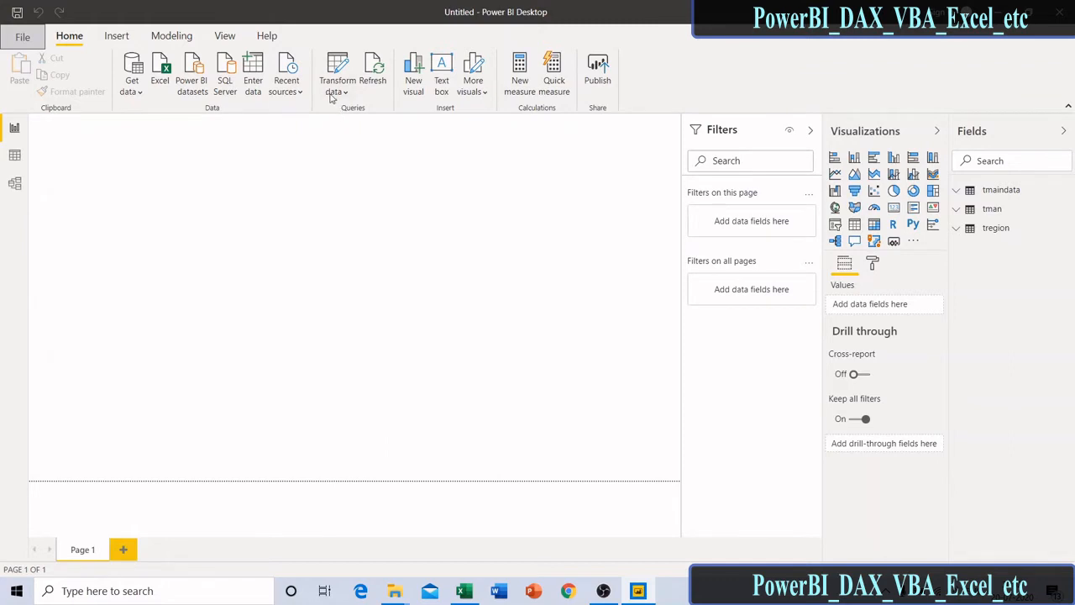
- Reopen the Power Query Editor and use the first row of tregion as headers
{"action": "left_click", "coordinate": [332, 97]}
{"action": "left_click", "coordinate": [359, 118]}
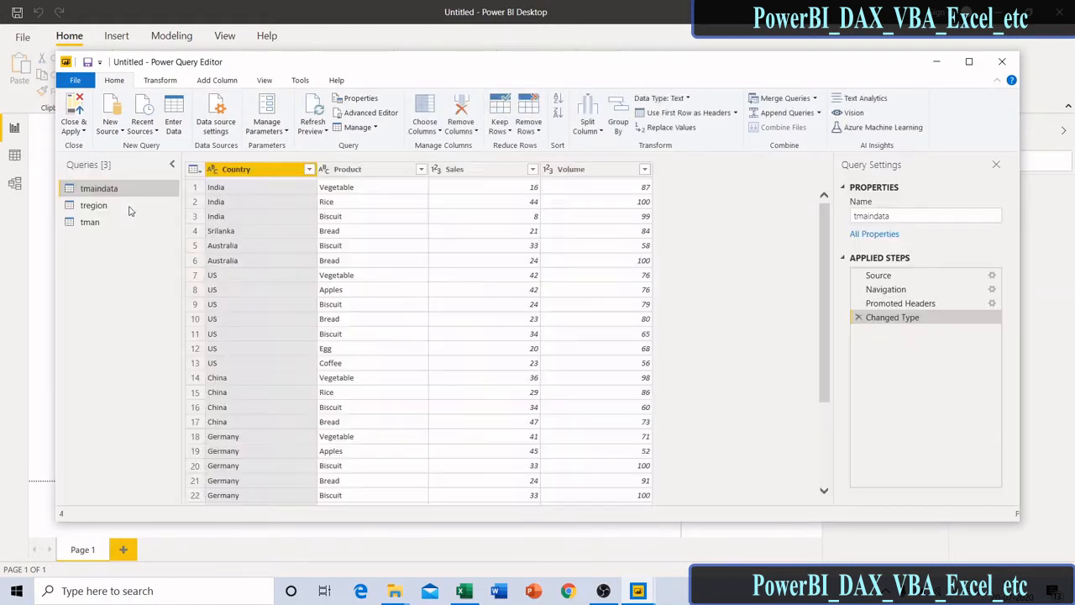
{"action": "left_click", "coordinate": [106, 207]}
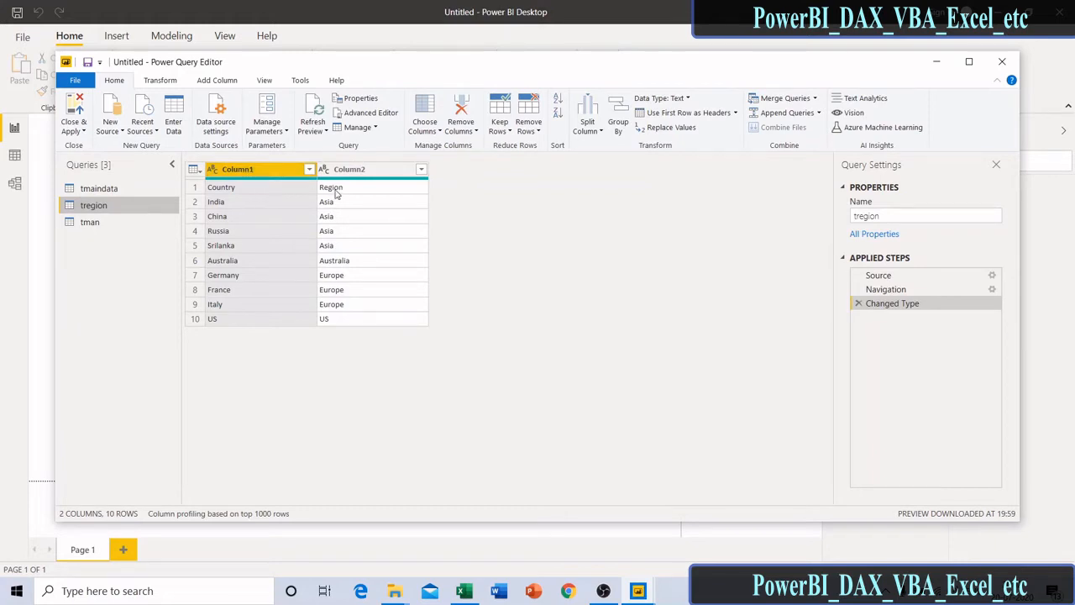
{"action": "left_click", "coordinate": [685, 114]}
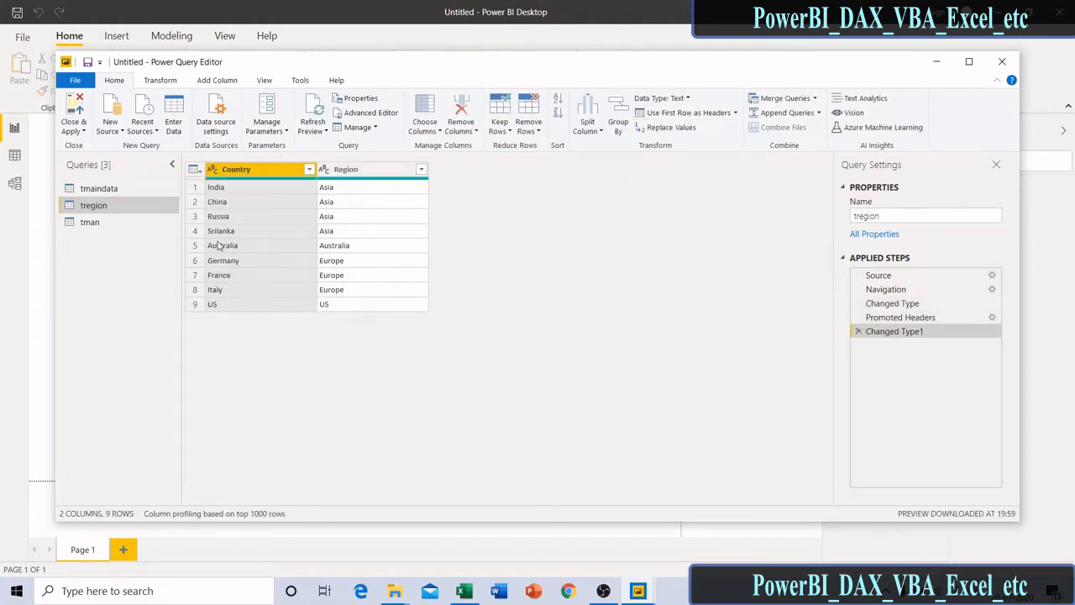
- Use the first row of tman as headers and apply the query changes, closing the editor
{"action": "left_click", "coordinate": [93, 221]}
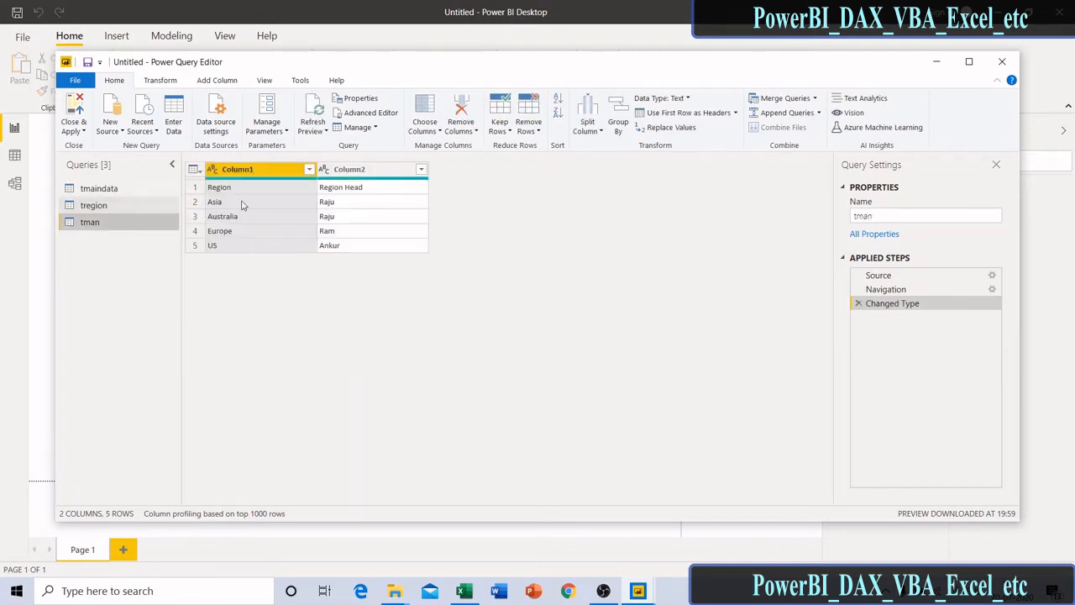
{"action": "left_click", "coordinate": [700, 114]}
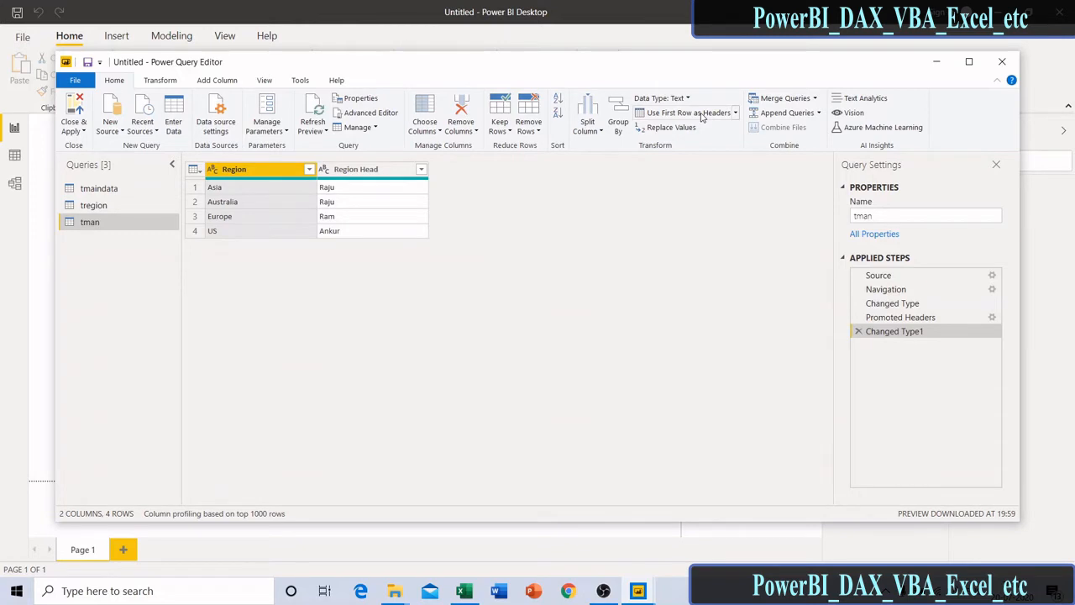
{"action": "left_click", "coordinate": [73, 113]}
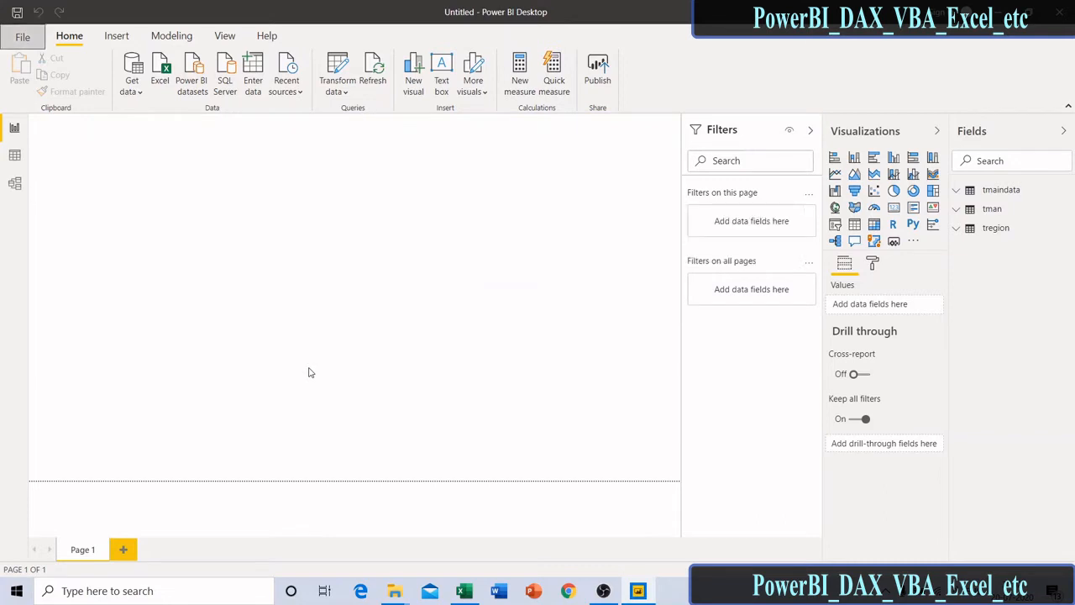
- In the model view, move tman below the other tables and place tregion beside tmaindata
{"action": "left_click", "coordinate": [14, 183]}
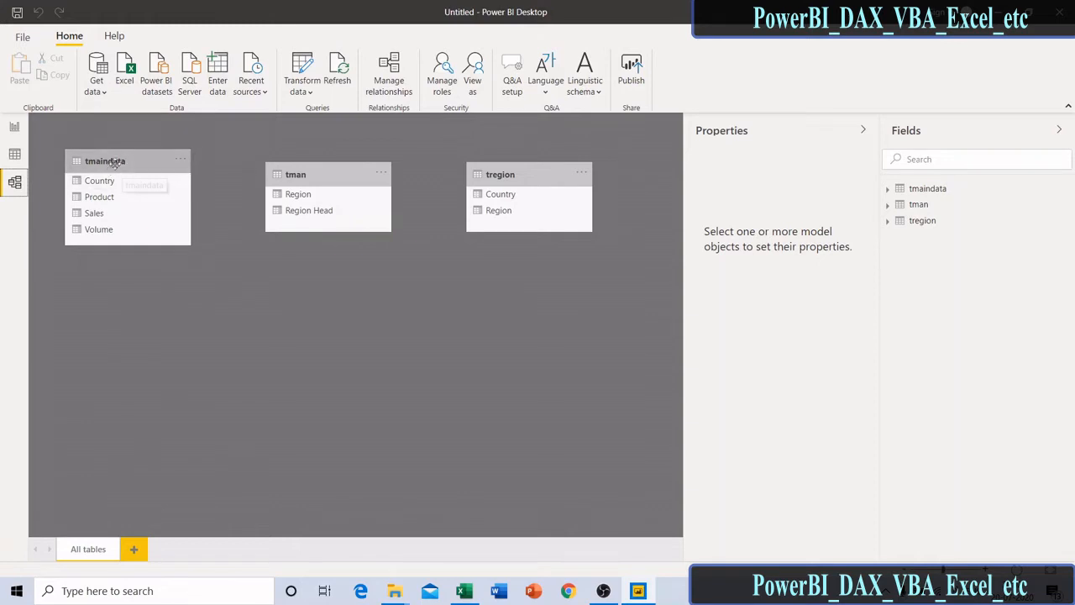
{"action": "left_click_drag", "start_coordinate": [309, 178], "coordinate": [348, 317]}
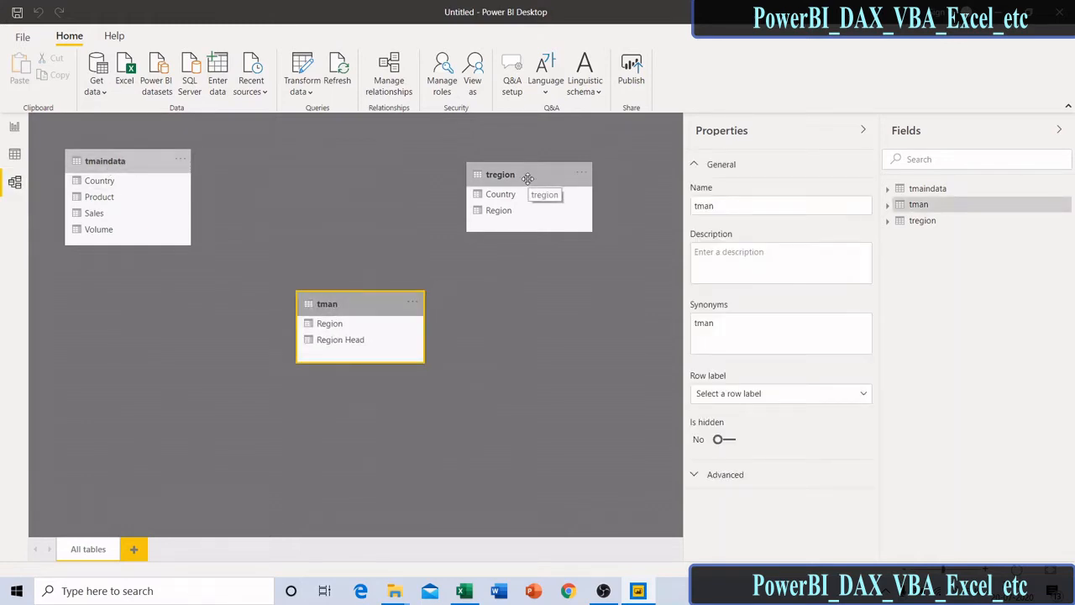
{"action": "left_click_drag", "start_coordinate": [527, 178], "coordinate": [301, 168]}
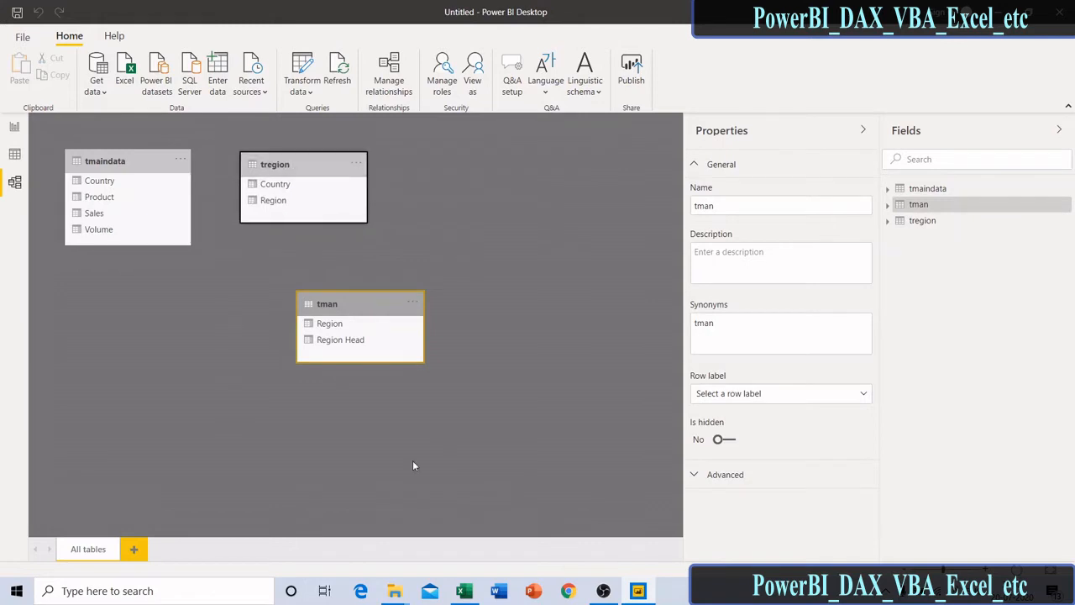
- Switch to the powerbi dataset workbook in Excel and review the cells covered by the named ranges tmaindata and tman
{"action": "left_click", "coordinate": [464, 591]}
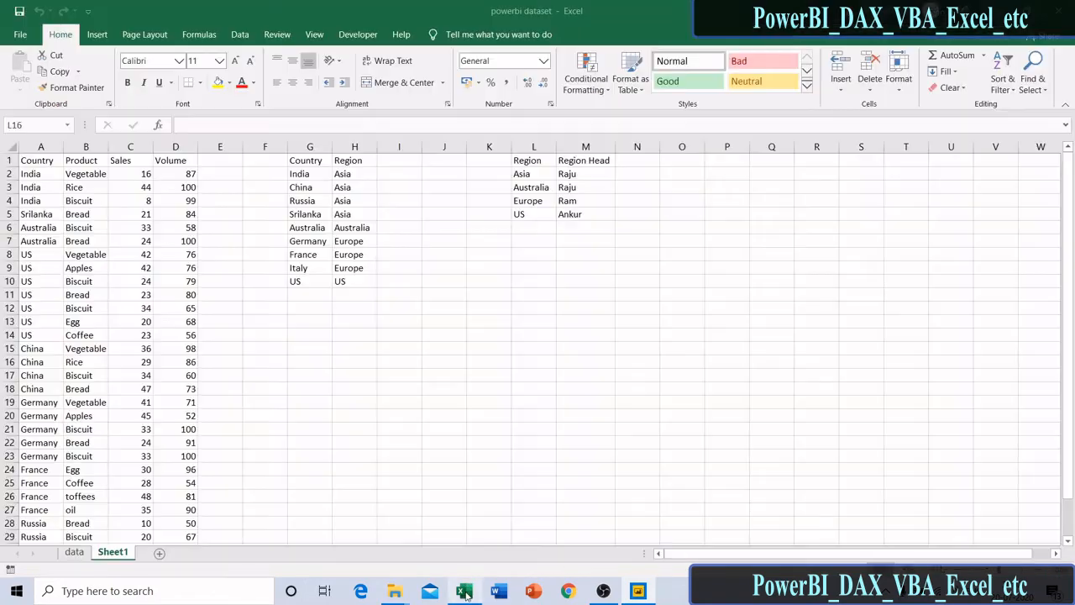
{"action": "left_click", "coordinate": [69, 128]}
{"action": "left_click", "coordinate": [44, 157]}
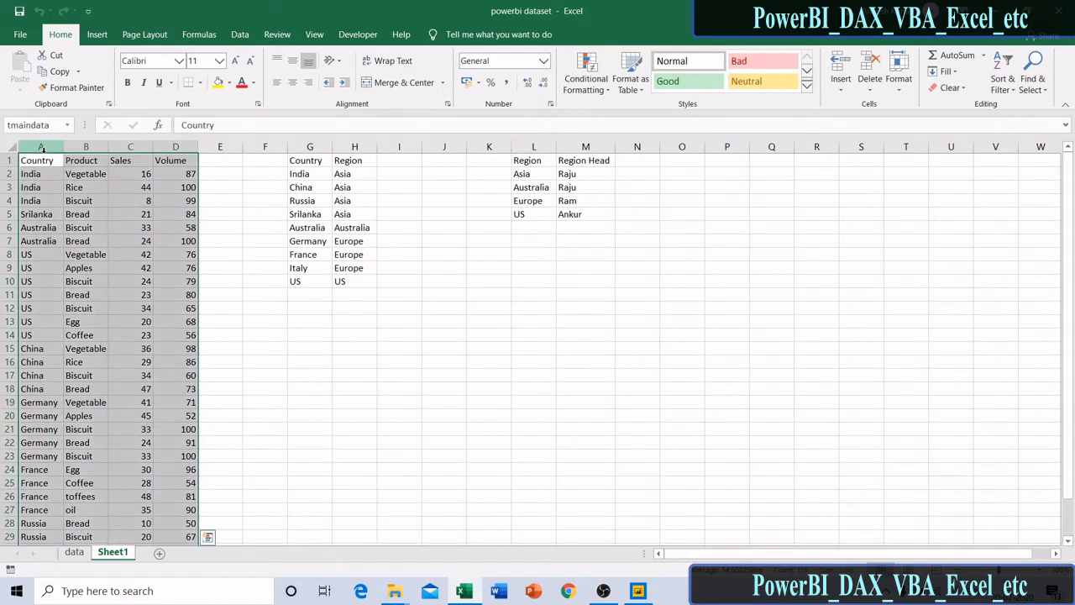
{"action": "left_click", "coordinate": [68, 125]}
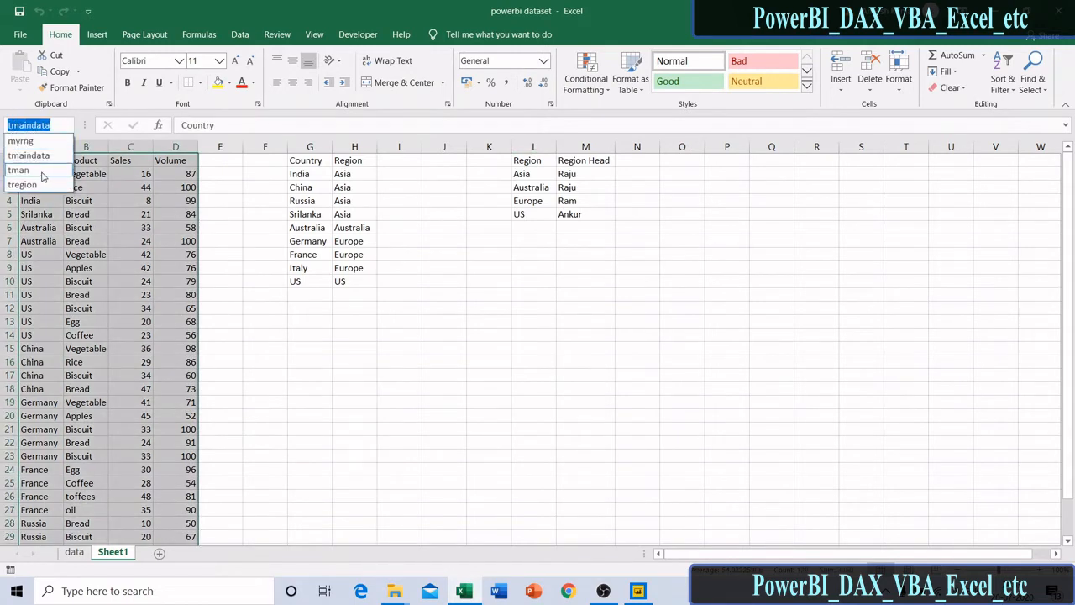
{"action": "left_click", "coordinate": [42, 170]}
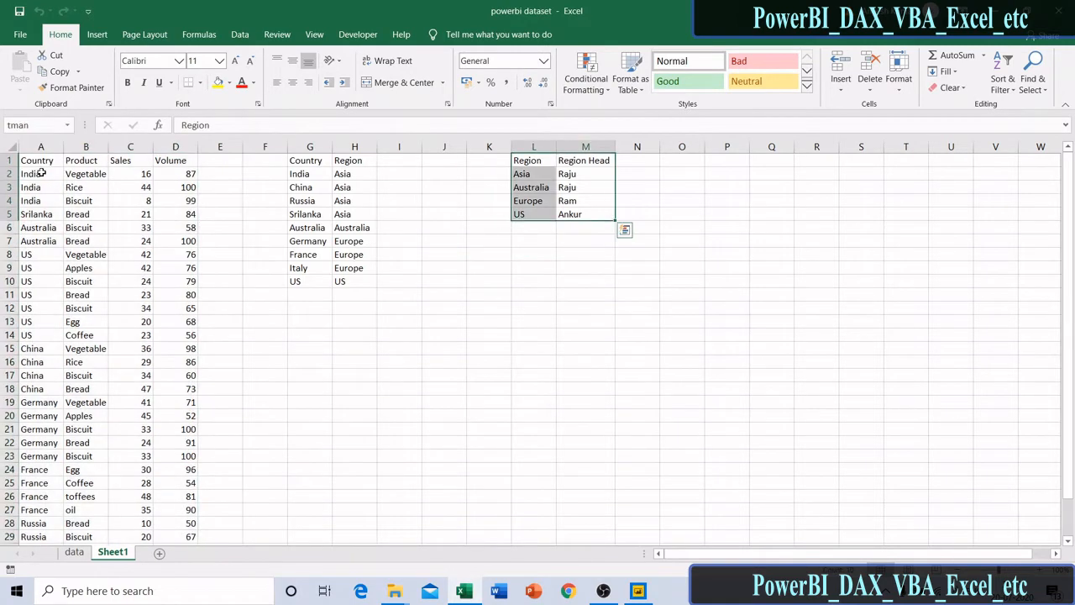
{"action": "left_click", "coordinate": [69, 126]}
{"action": "left_click", "coordinate": [243, 191]}
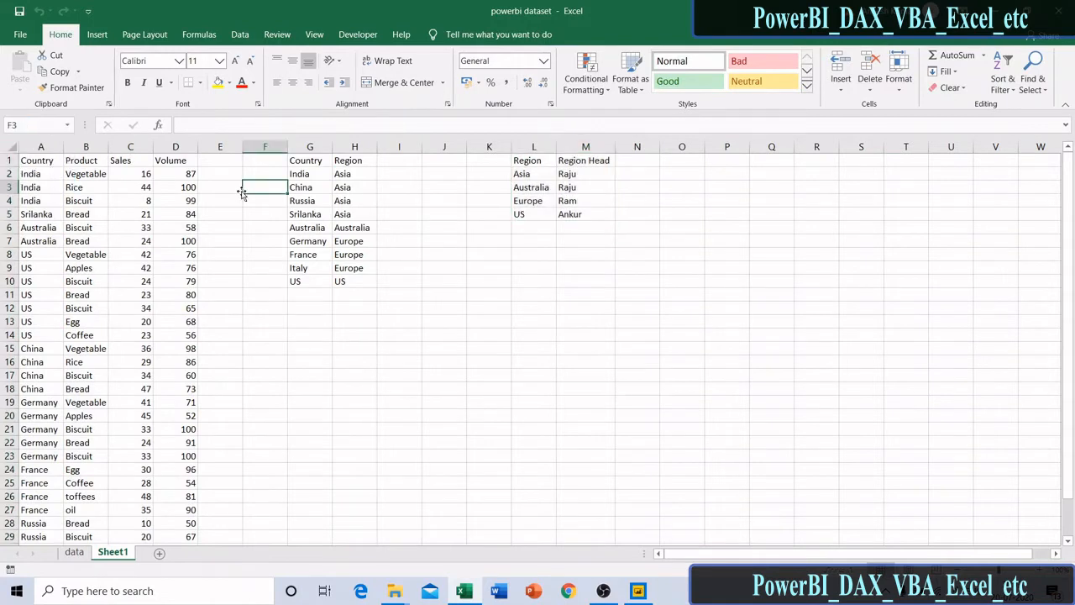
- Compare the Country and Region headers on Sheet1 to identify the columns shared by the three tables
{"action": "left_click", "coordinate": [342, 159]}
{"action": "left_click", "coordinate": [298, 160]}
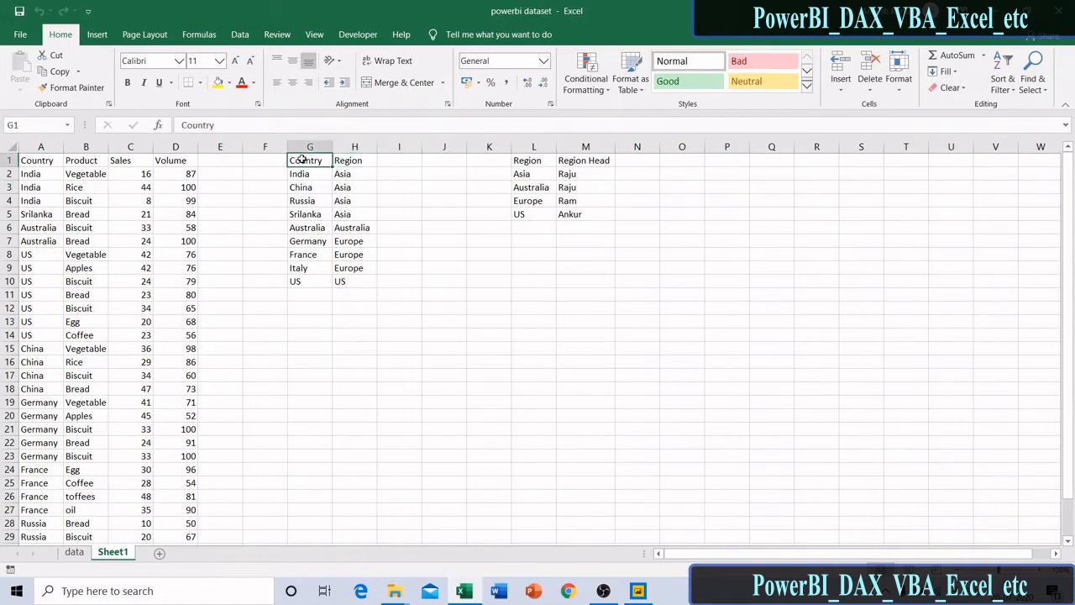
{"action": "left_click", "coordinate": [46, 157]}
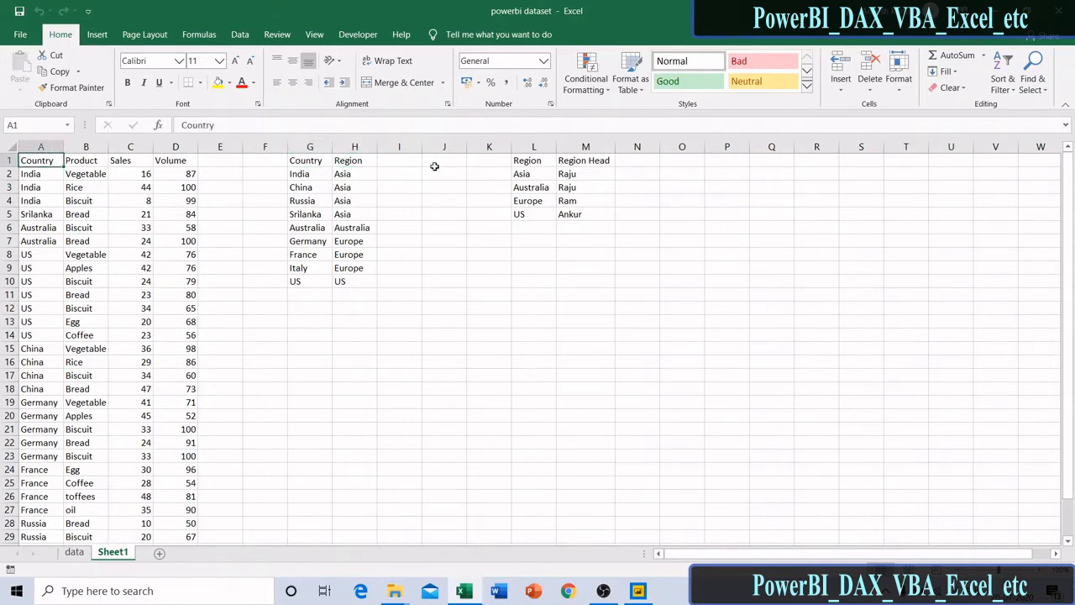
{"action": "left_click", "coordinate": [537, 164]}
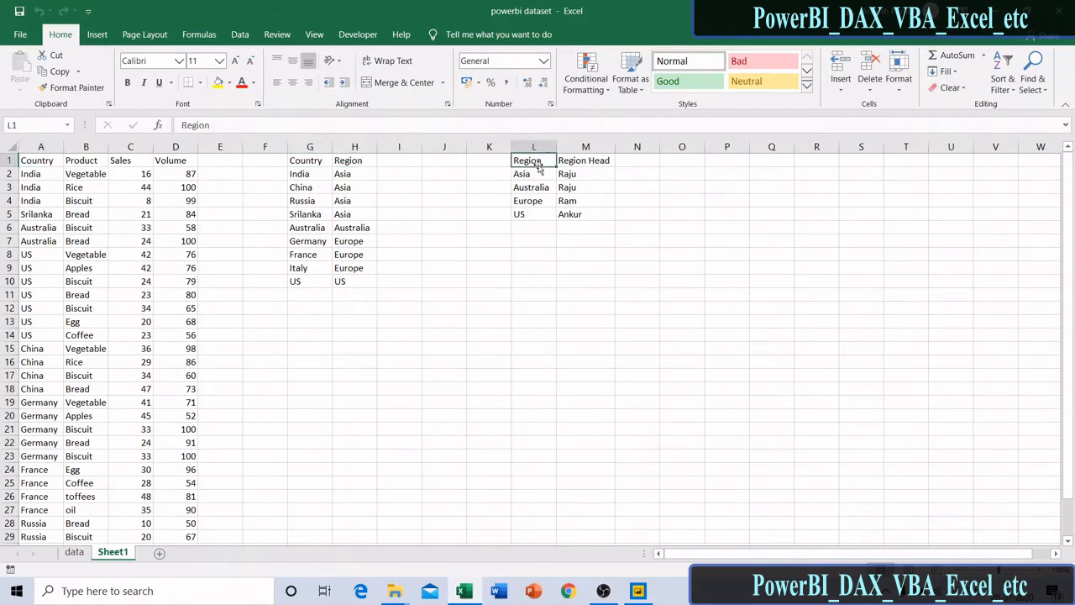
{"action": "left_click", "coordinate": [357, 158]}
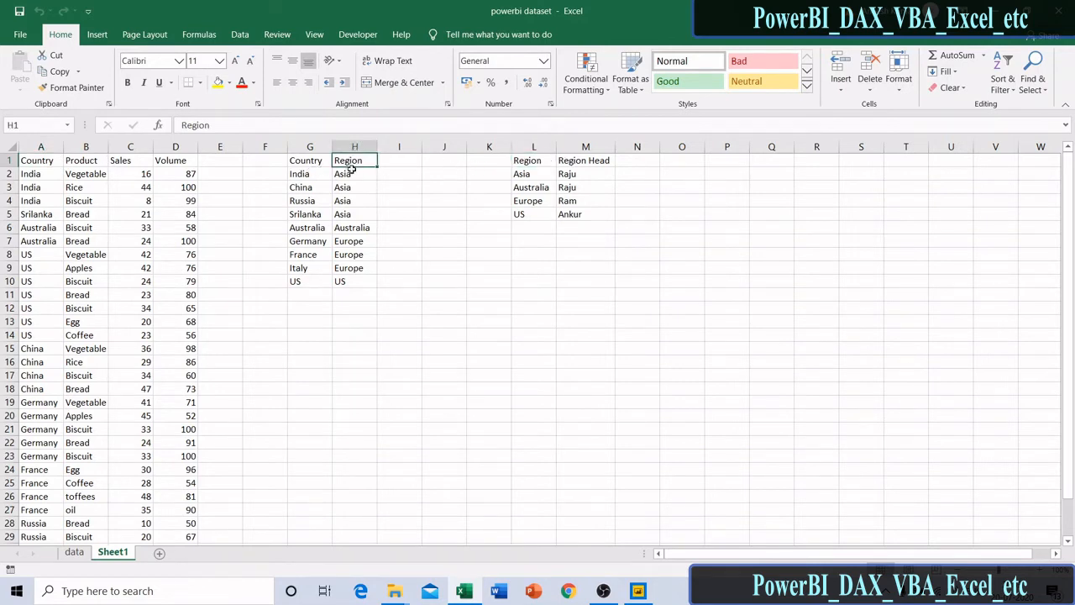
{"action": "left_click", "coordinate": [527, 161]}
{"action": "left_click", "coordinate": [145, 162]}
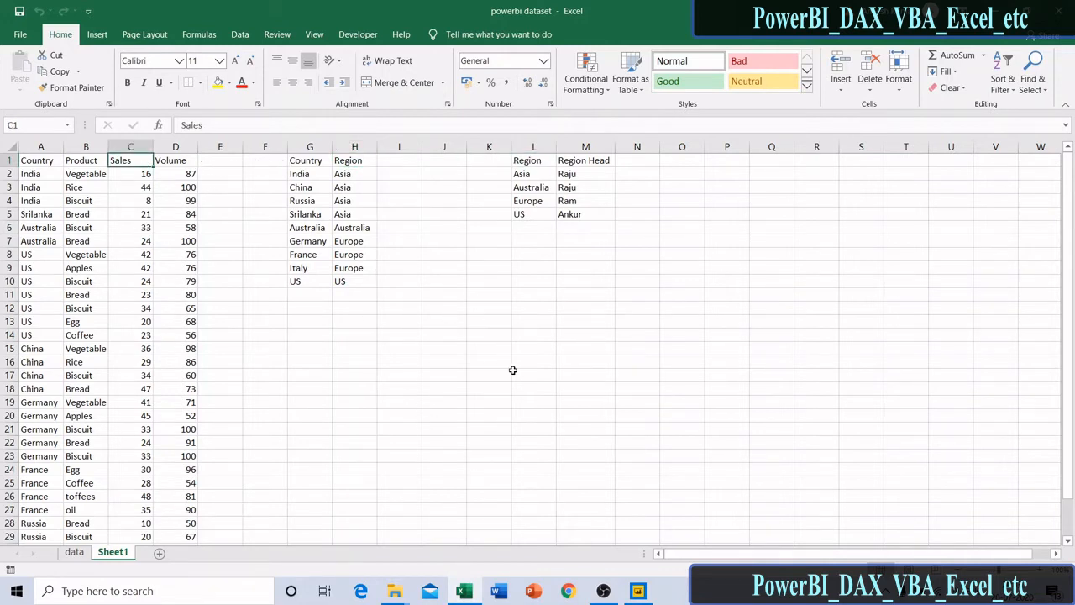
- Switch to Power BI Desktop and start a new relationship, moving the relationship dialogs clear of the model tables
{"action": "left_click", "coordinate": [639, 591]}
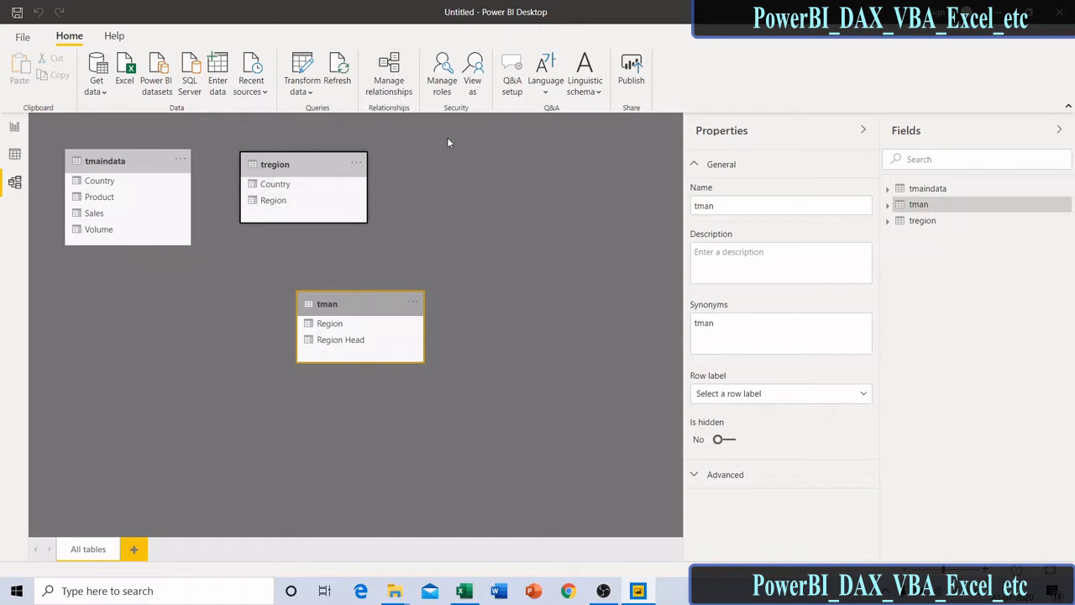
{"action": "left_click", "coordinate": [402, 78]}
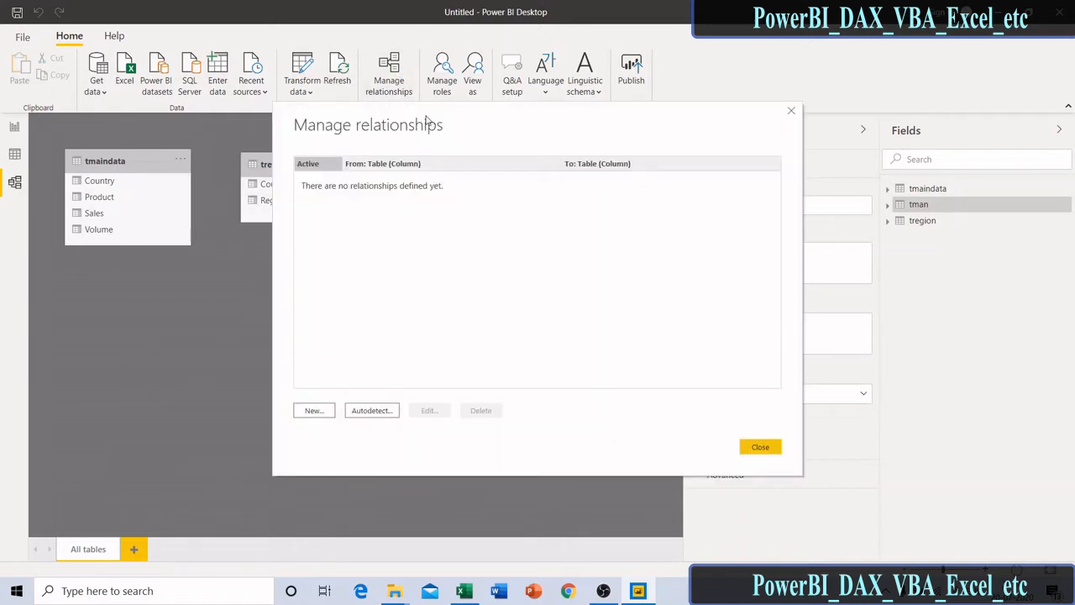
{"action": "left_click_drag", "start_coordinate": [426, 122], "coordinate": [586, 91]}
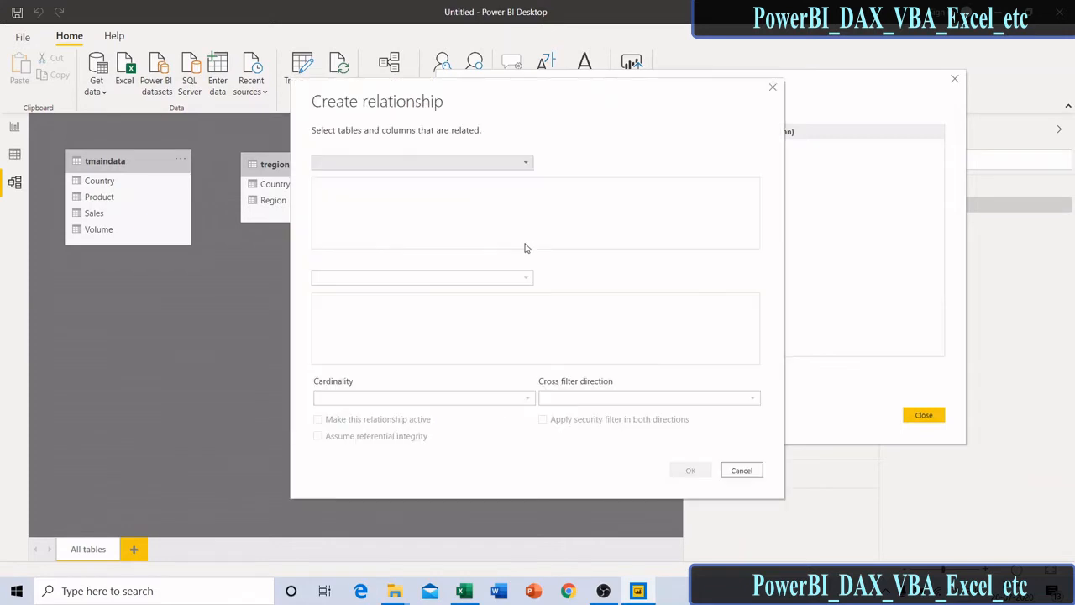
{"action": "left_click_drag", "start_coordinate": [485, 92], "coordinate": [674, 71]}
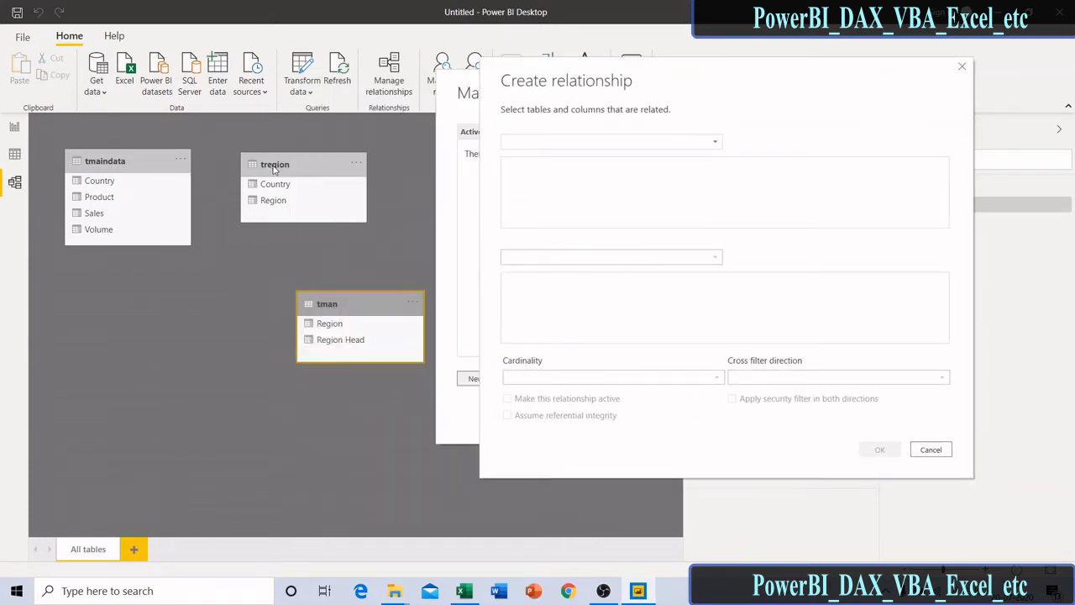
- Set tmaindata as the first table and tregion as the second table of the new relationship
{"action": "left_click", "coordinate": [526, 144]}
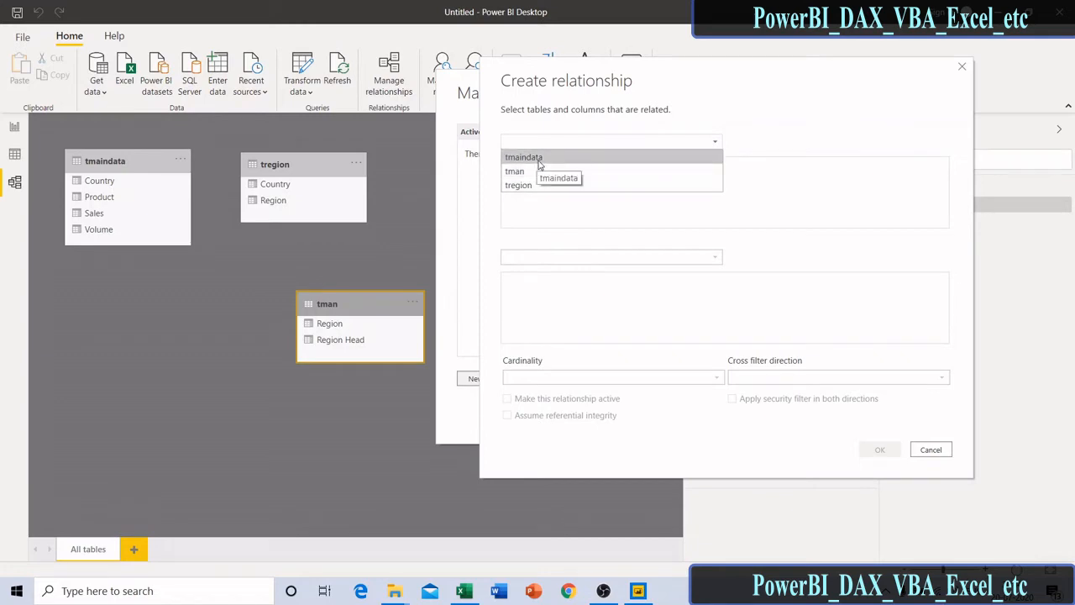
{"action": "left_click", "coordinate": [539, 159]}
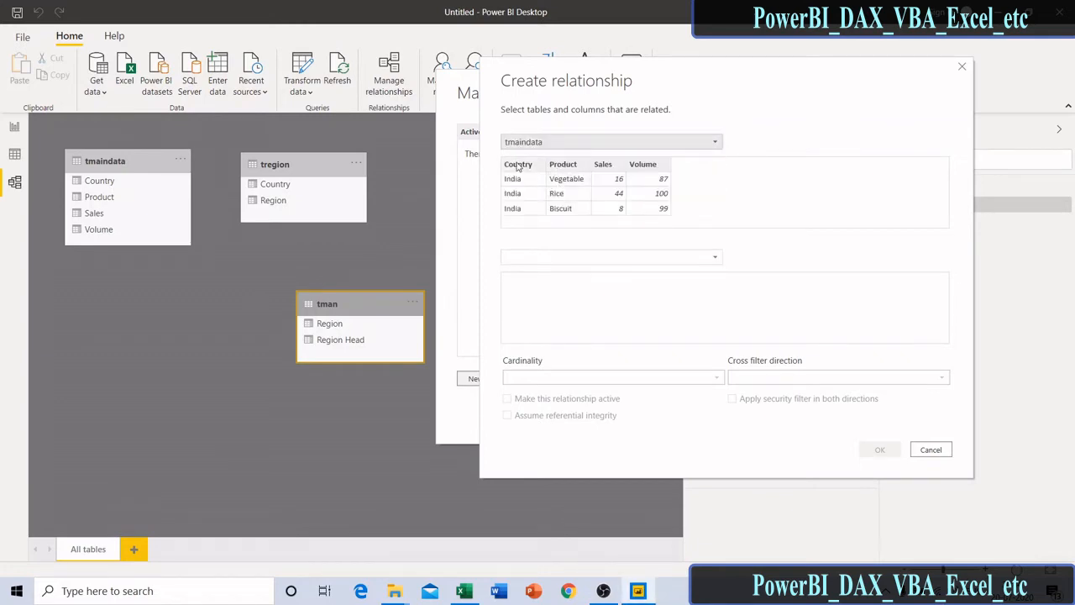
{"action": "left_click", "coordinate": [556, 257]}
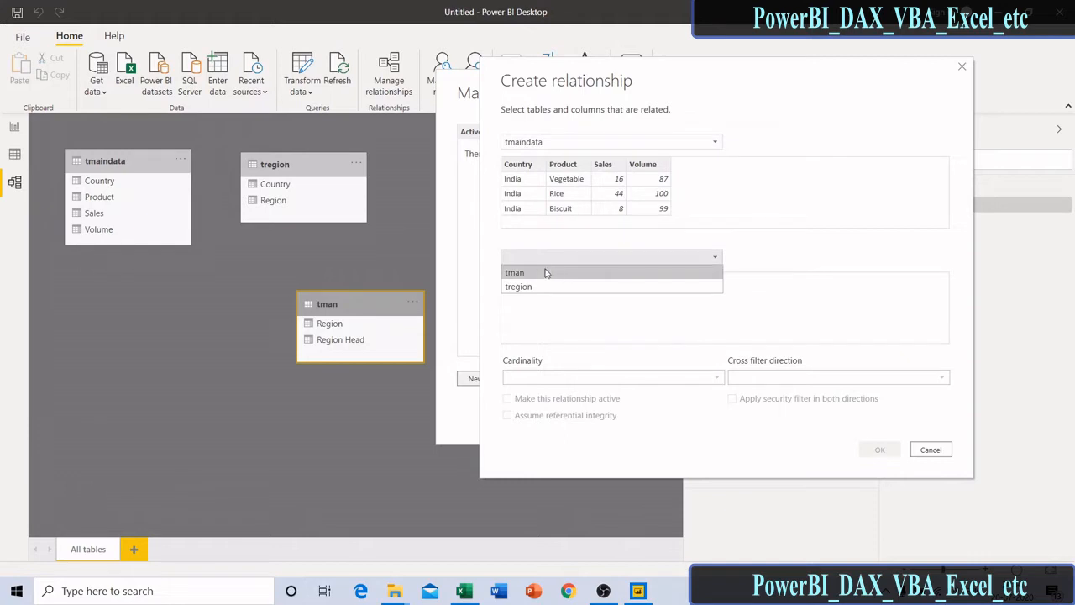
{"action": "left_click", "coordinate": [540, 287]}
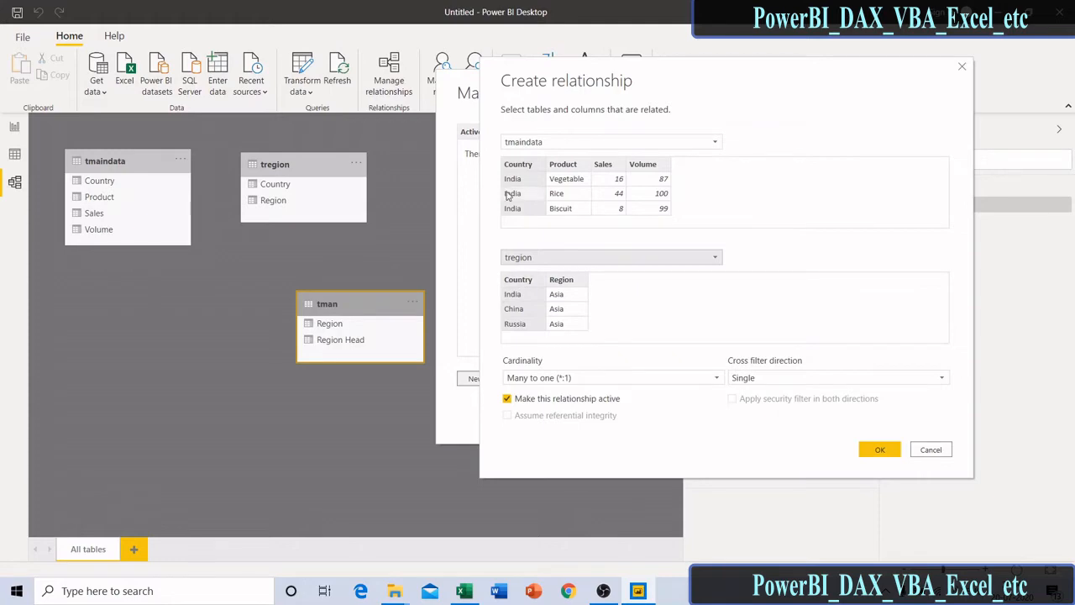
- Switch to the Excel workbook and compare the Country values in the region table with those in the main data
{"action": "key", "text": "alt+Tab"}
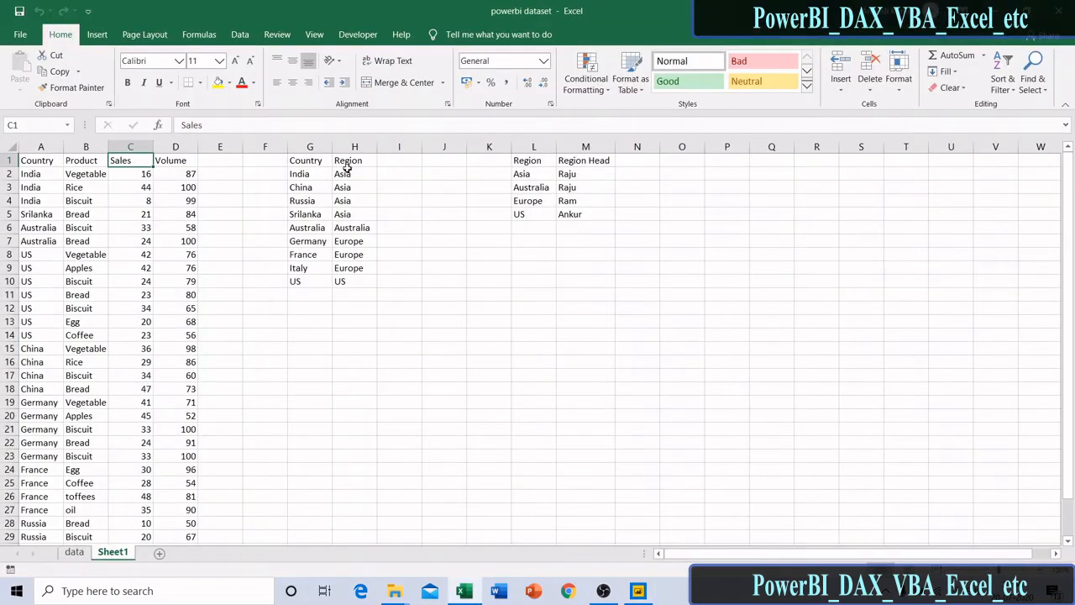
{"action": "left_click_drag", "start_coordinate": [300, 173], "coordinate": [296, 268]}
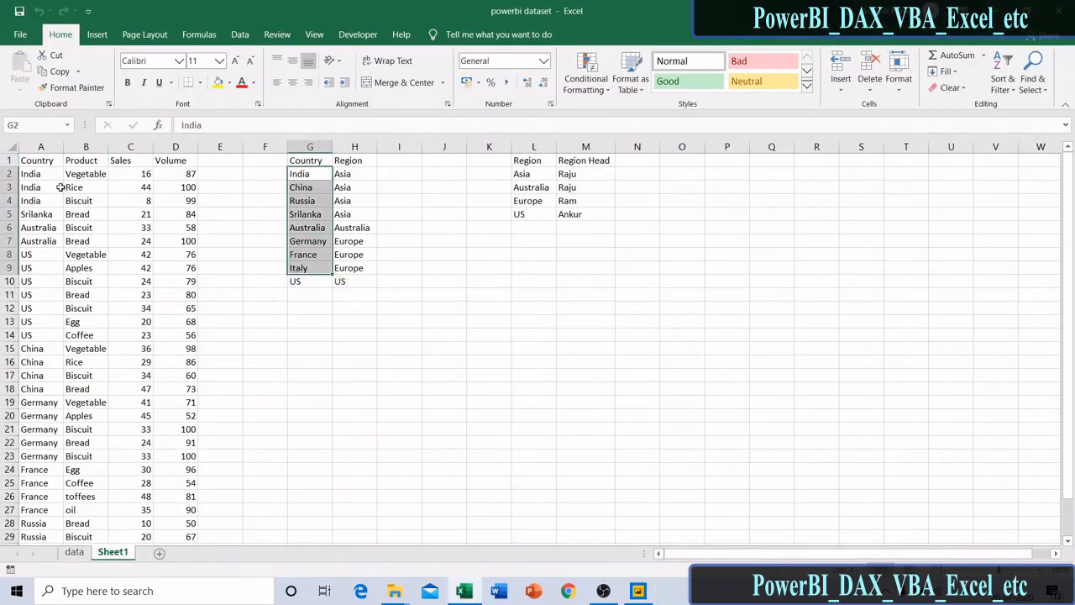
{"action": "left_click_drag", "start_coordinate": [40, 174], "coordinate": [41, 288]}
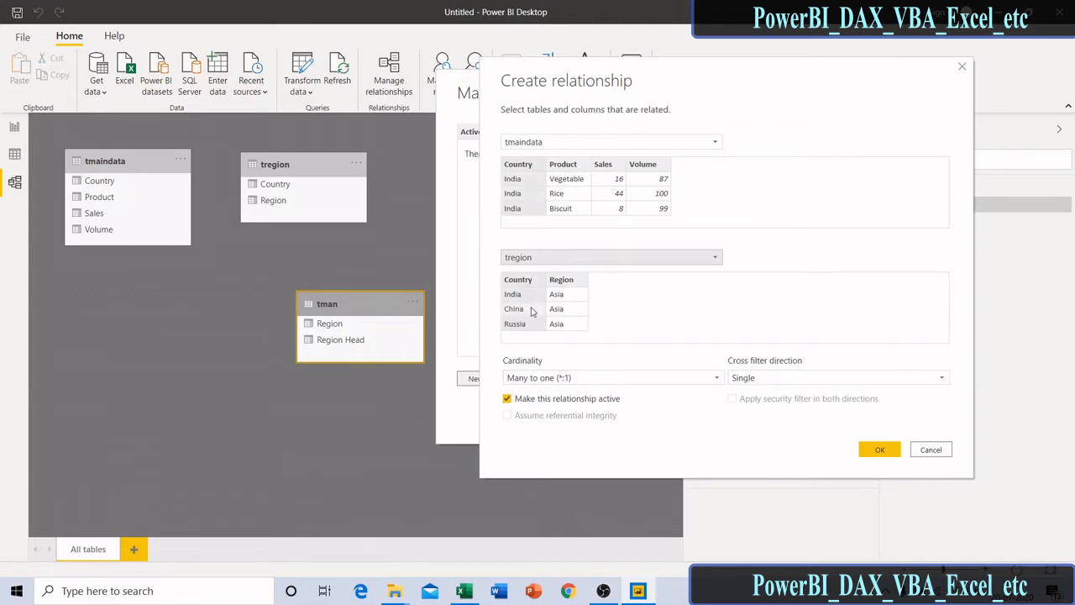
- Back in Power BI, create a one-to-many relationship from tregion to tmaindata on Country, and move tregion farther from tmaindata
{"action": "left_click", "coordinate": [586, 146]}
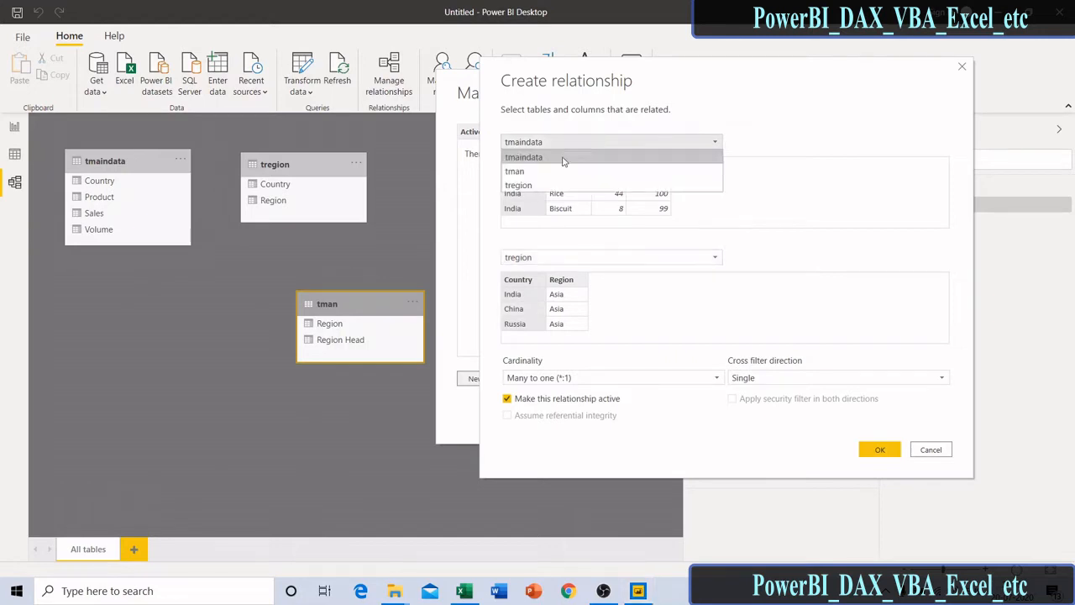
{"action": "left_click", "coordinate": [548, 188]}
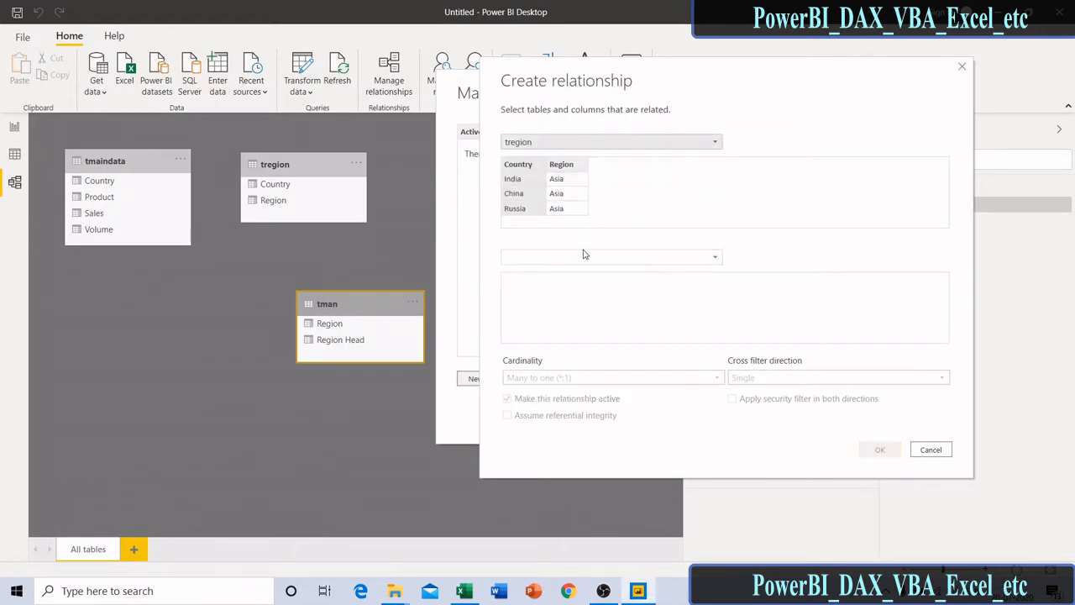
{"action": "left_click", "coordinate": [582, 254]}
{"action": "left_click", "coordinate": [556, 273]}
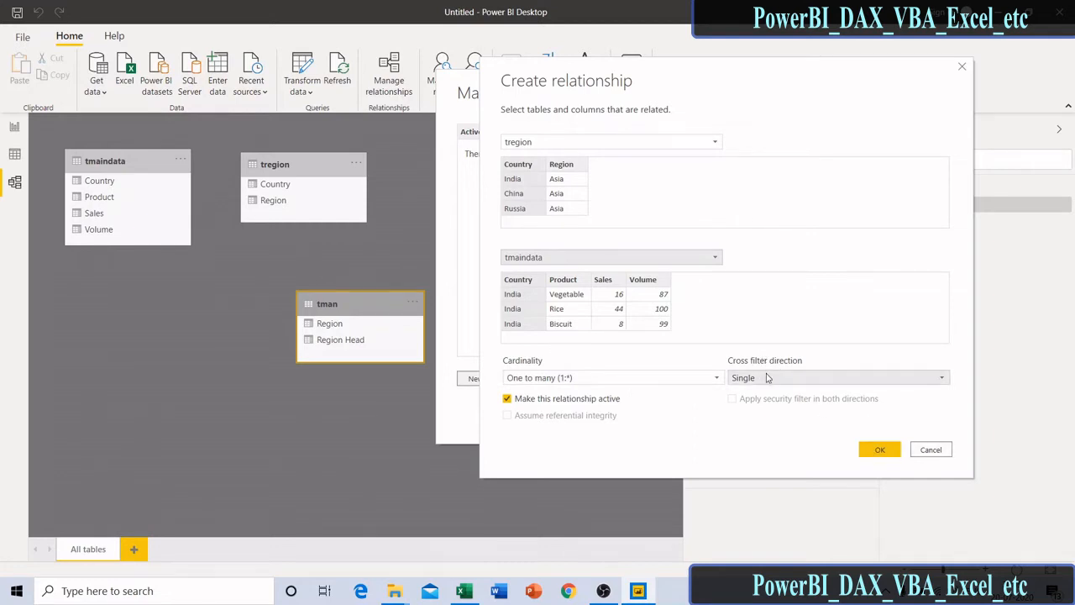
{"action": "left_click", "coordinate": [872, 451]}
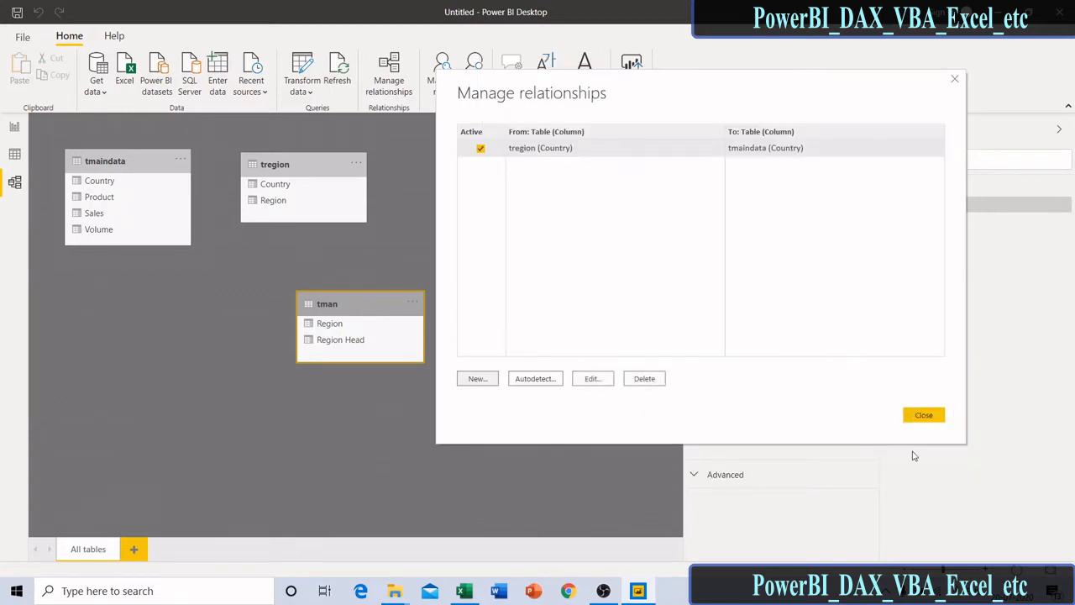
{"action": "left_click", "coordinate": [922, 419]}
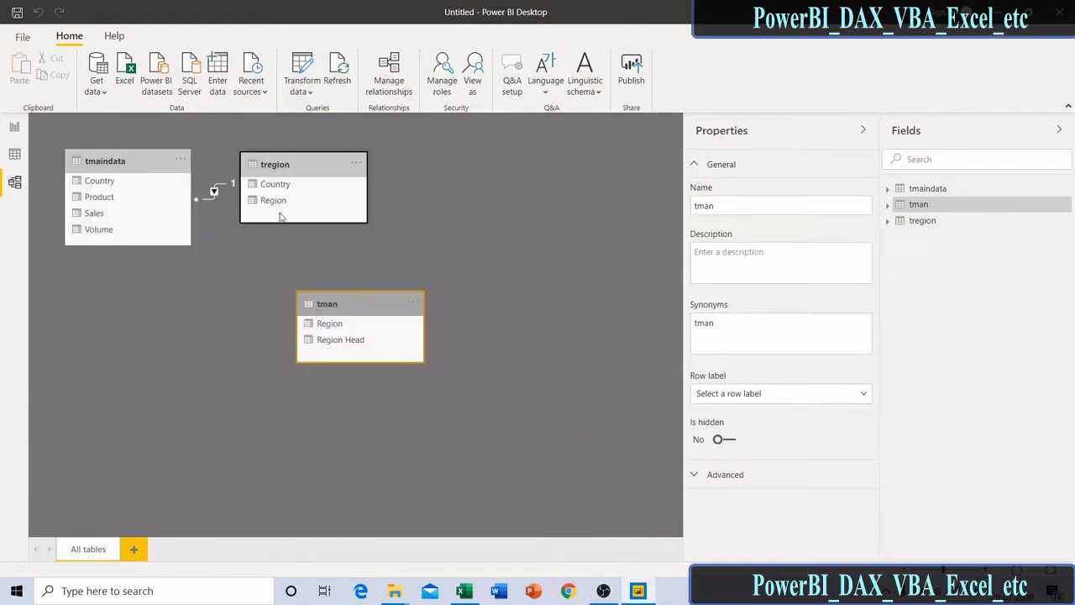
{"action": "left_click_drag", "start_coordinate": [302, 166], "coordinate": [383, 168]}
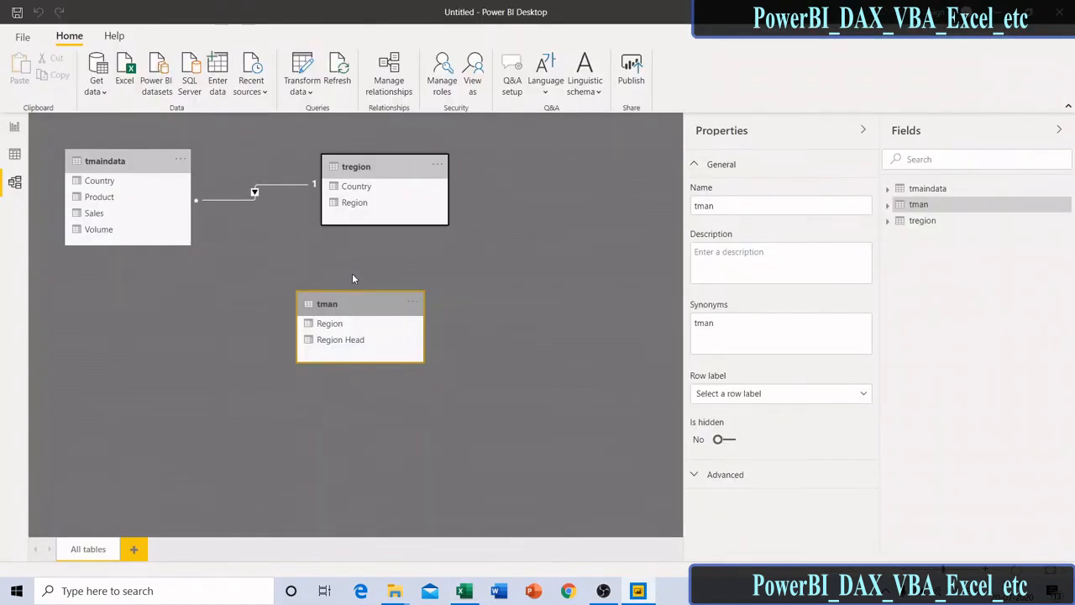
- Check the Region headers in Excel, relate tman's Region field to Region in tregion, and move tman farther from tregion
{"action": "key", "text": "alt+Tab"}
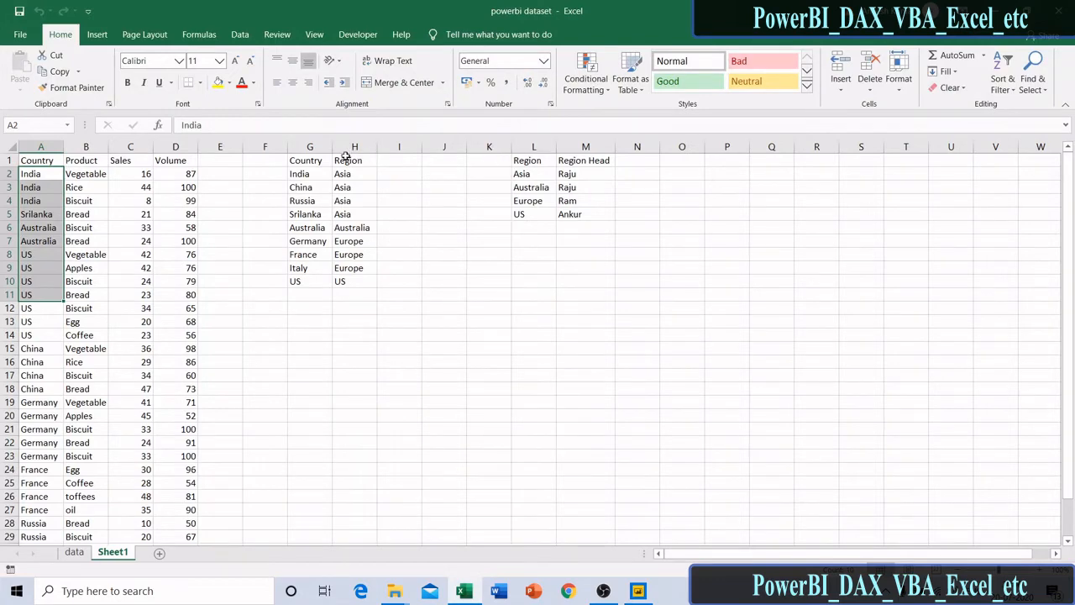
{"action": "key", "text": "alt+Tab"}
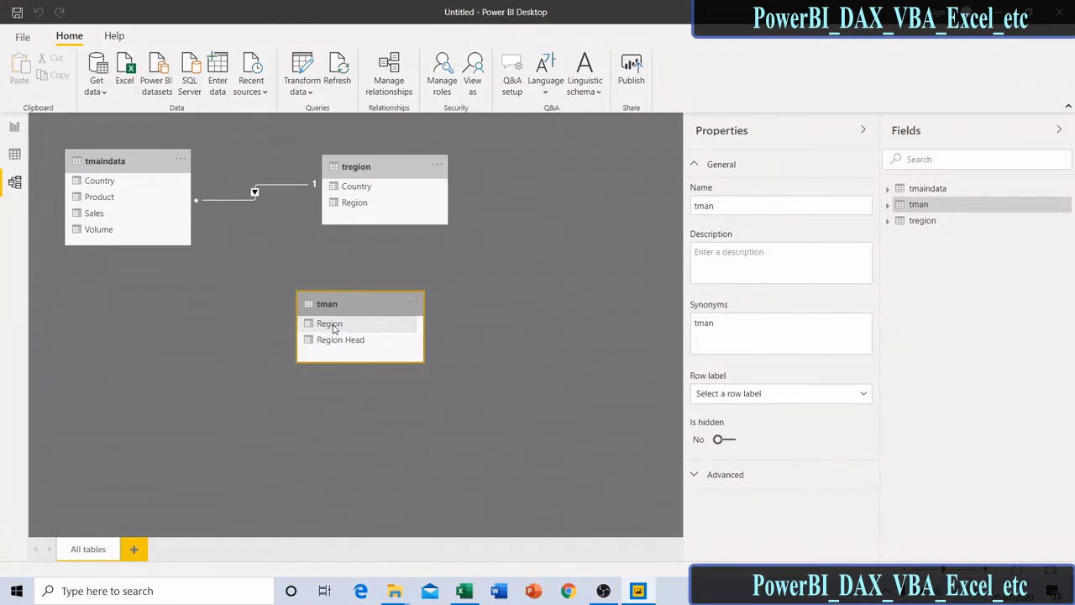
{"action": "left_click_drag", "start_coordinate": [334, 326], "coordinate": [355, 207]}
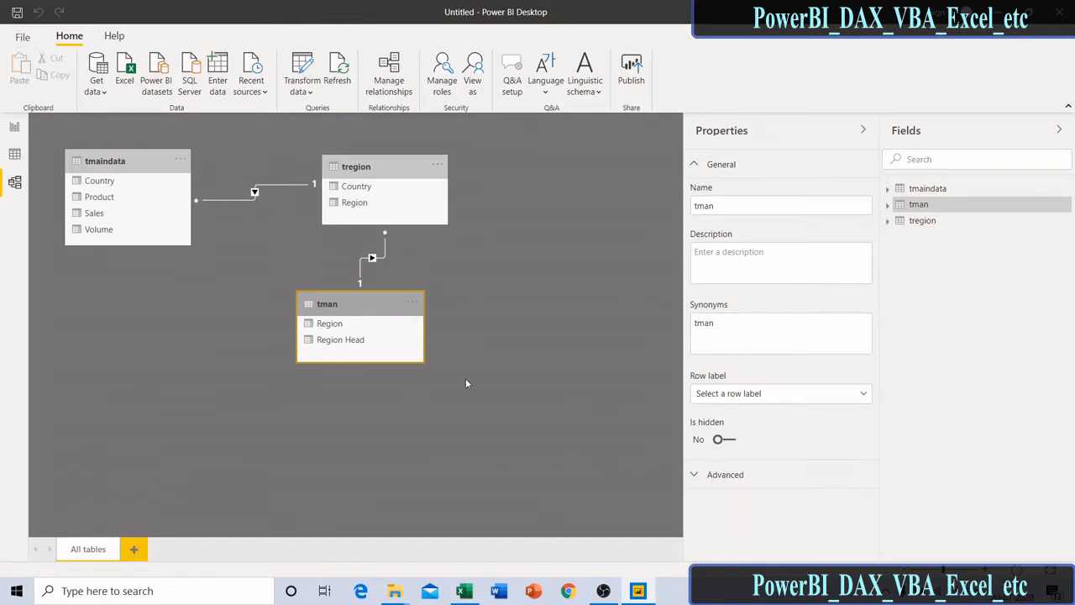
{"action": "left_click_drag", "start_coordinate": [374, 299], "coordinate": [474, 348]}
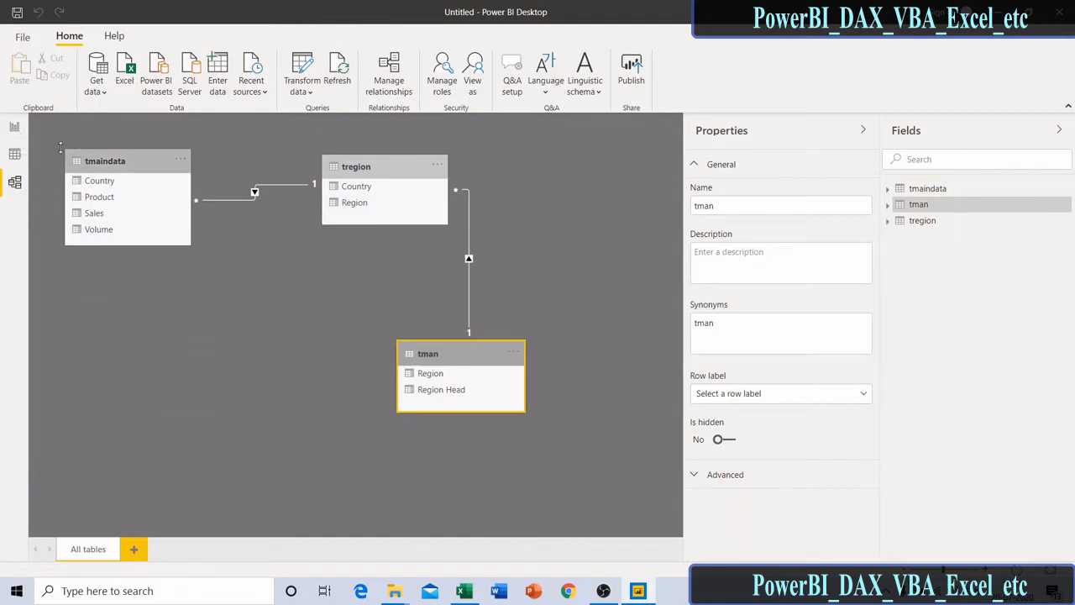
- Add a table visual to the report page, enlarge it and place it near the middle of the page
{"action": "left_click", "coordinate": [16, 129]}
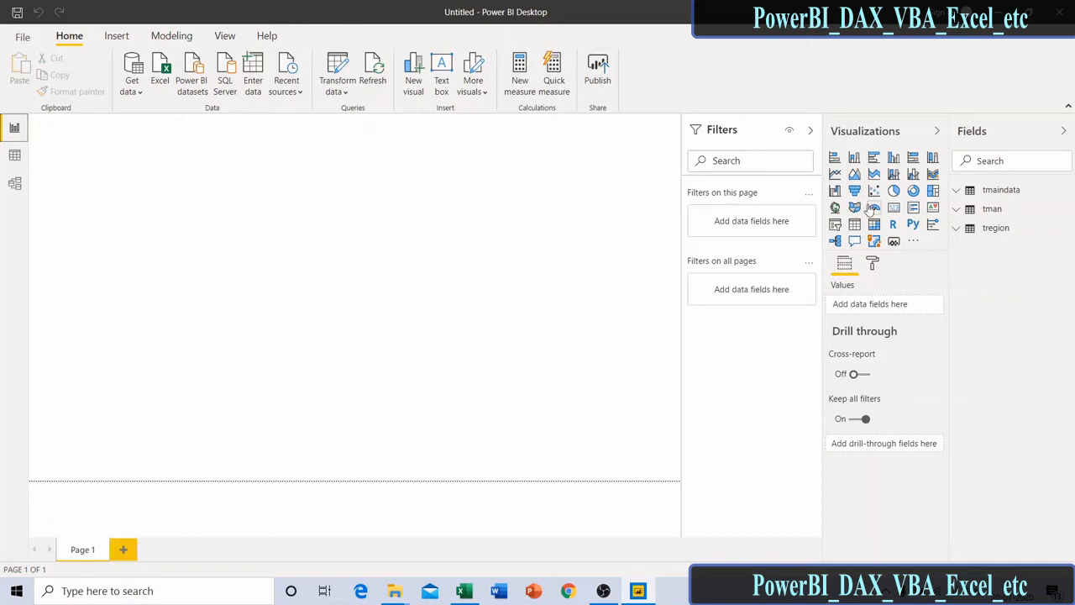
{"action": "left_click", "coordinate": [854, 225]}
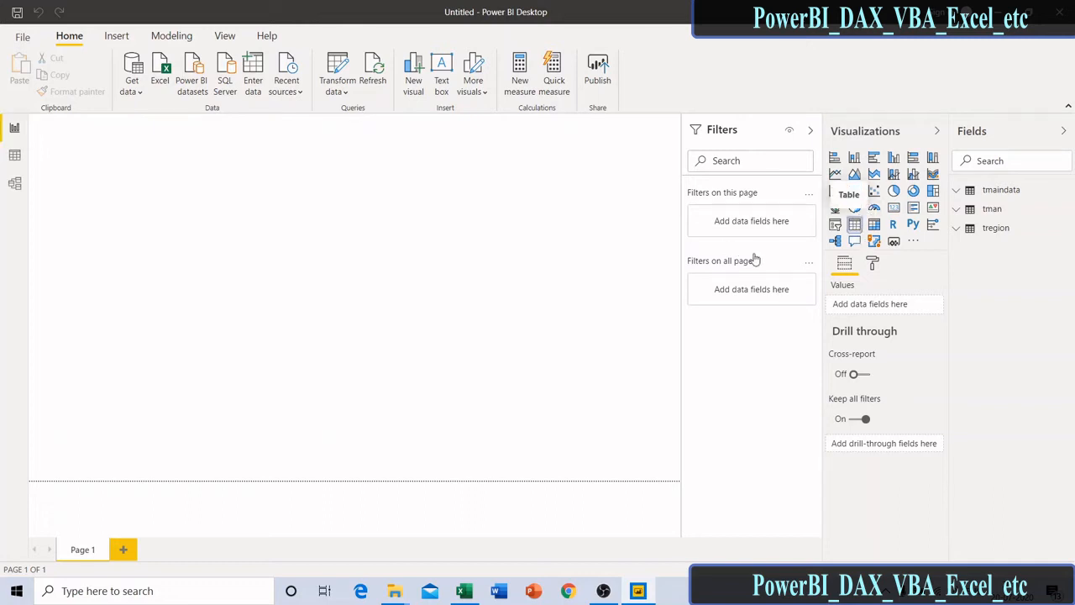
{"action": "left_click_drag", "start_coordinate": [106, 195], "coordinate": [327, 249]}
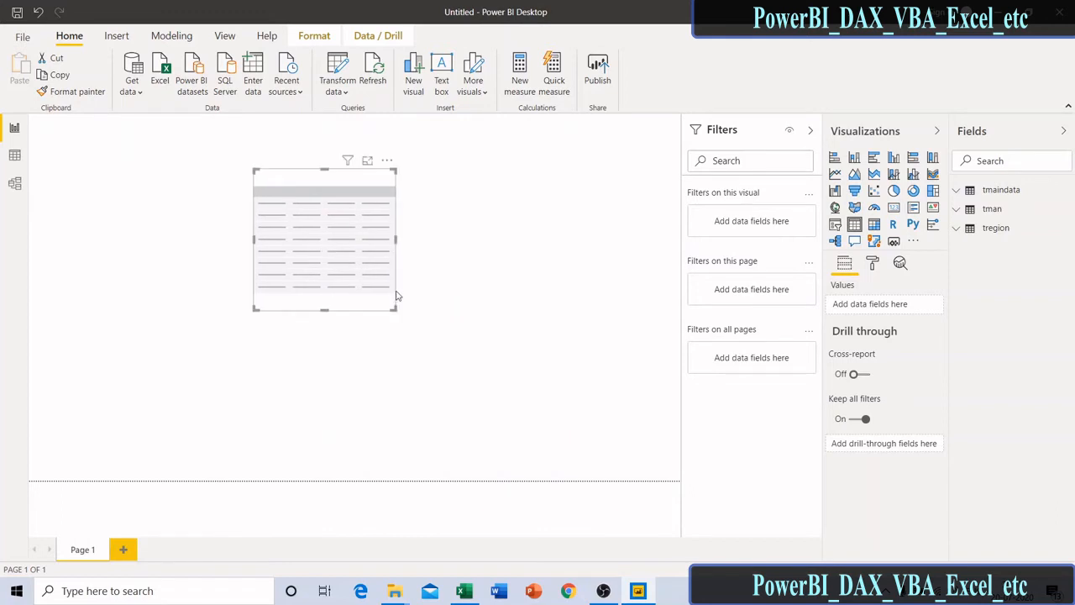
{"action": "left_click_drag", "start_coordinate": [395, 308], "coordinate": [534, 387]}
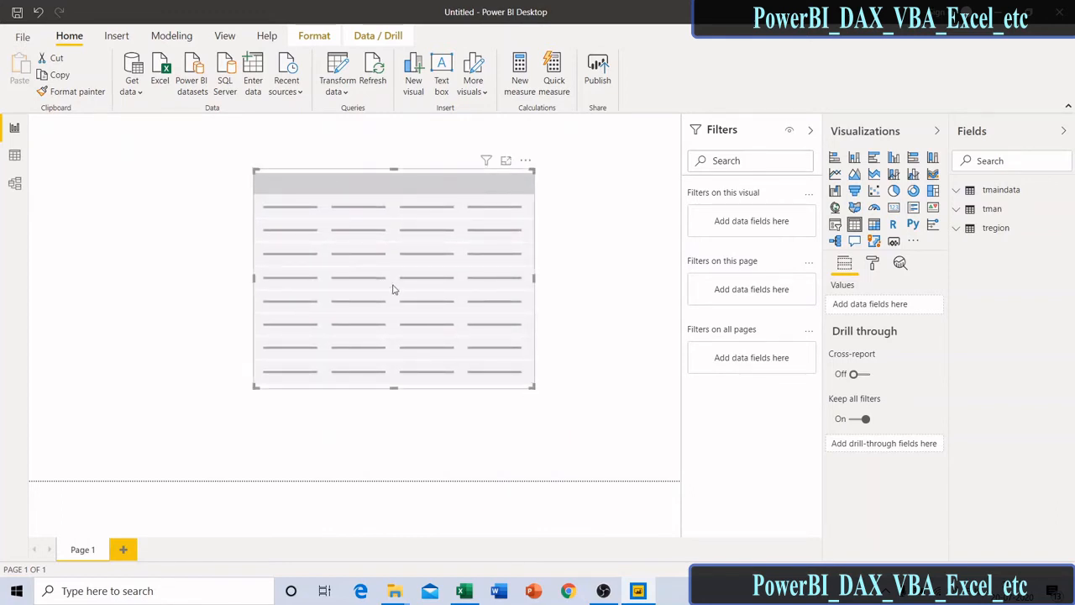
{"action": "left_click_drag", "start_coordinate": [392, 289], "coordinate": [411, 307]}
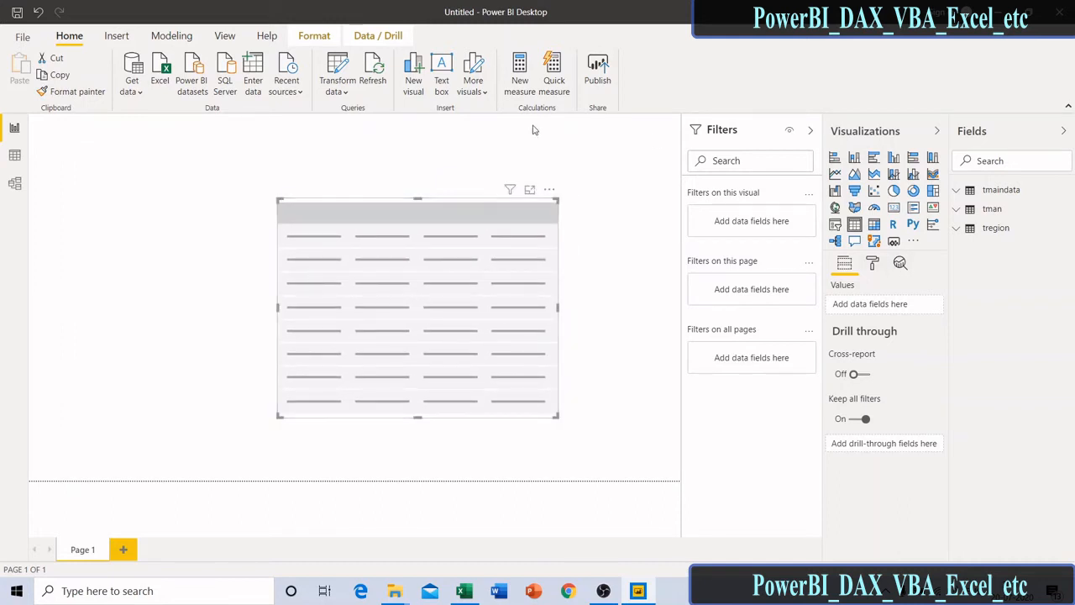
- Fill the table visual with the Country, Product and Sales fields from tmaindata
{"action": "left_click", "coordinate": [957, 192]}
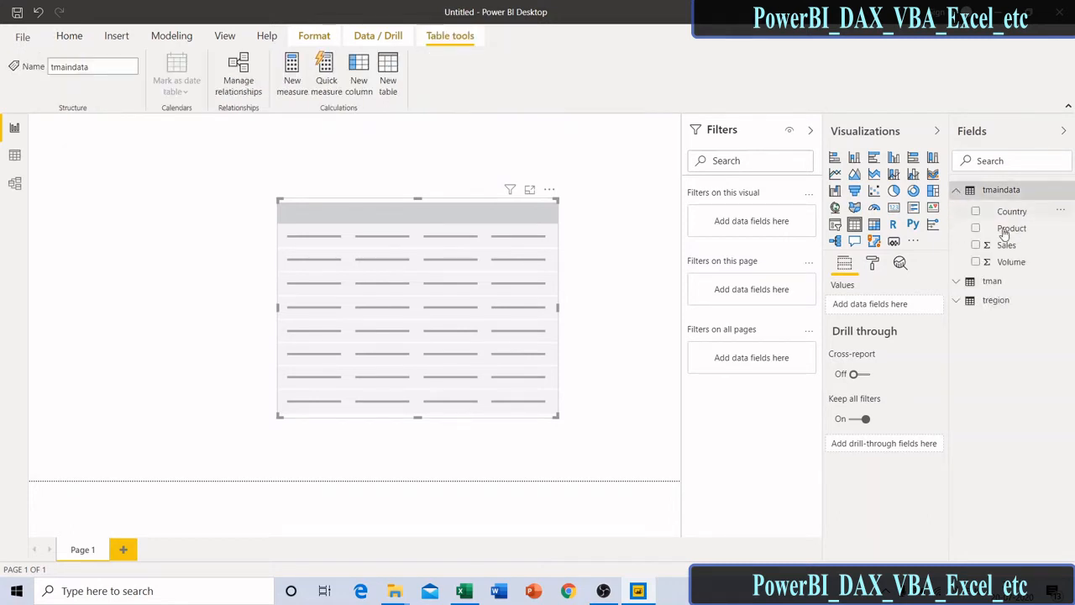
{"action": "left_click", "coordinate": [975, 212]}
{"action": "left_click", "coordinate": [975, 230]}
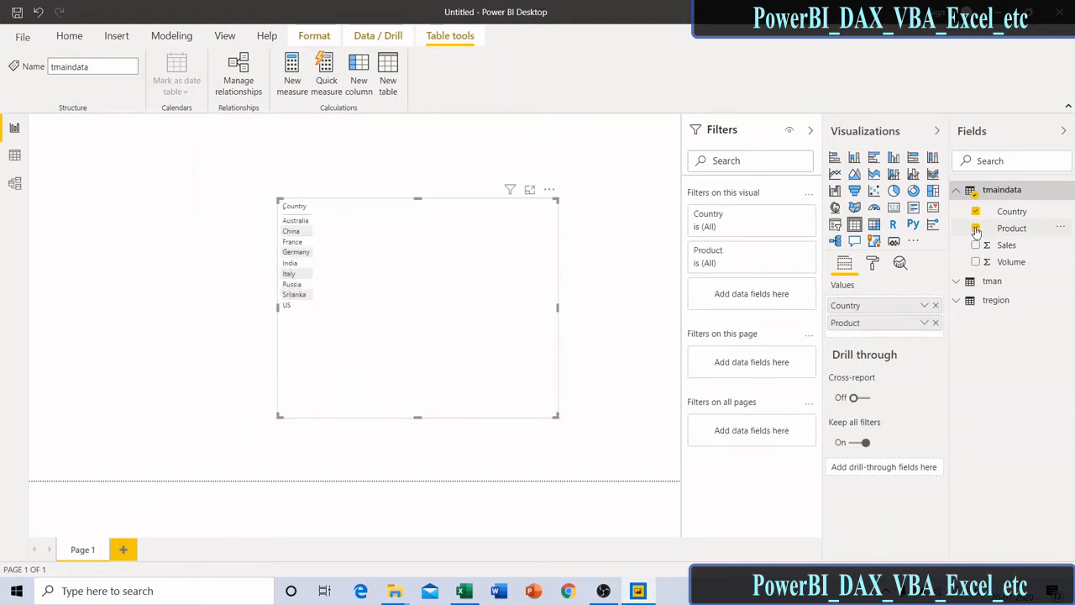
{"action": "left_click", "coordinate": [975, 245]}
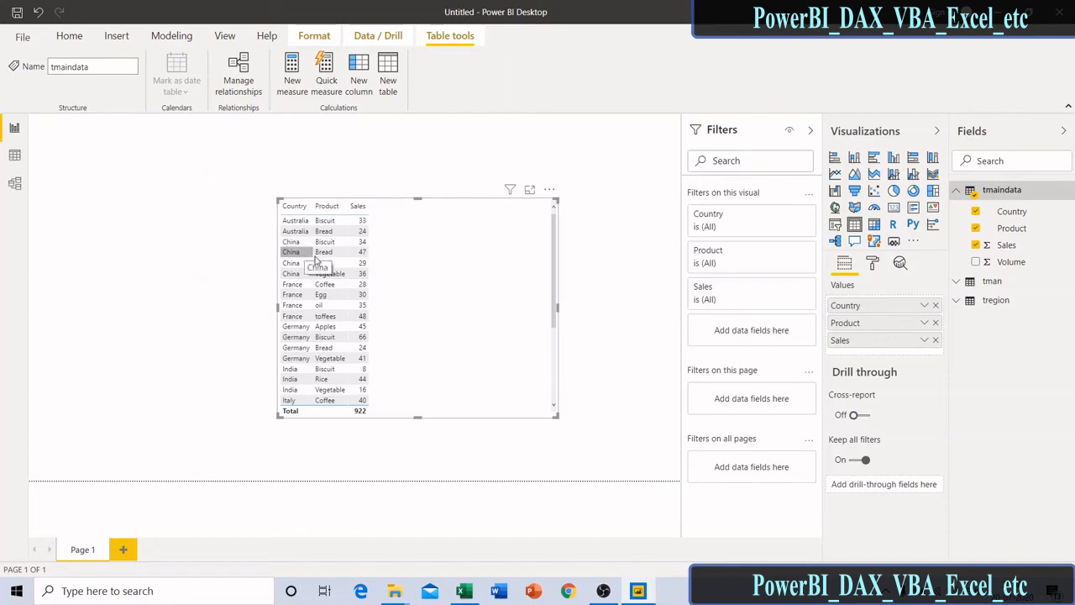
- Check the region heads in Excel, then add a slicer beside the table visual in Power BI using tman's Region Head field
{"action": "left_click", "coordinate": [113, 189]}
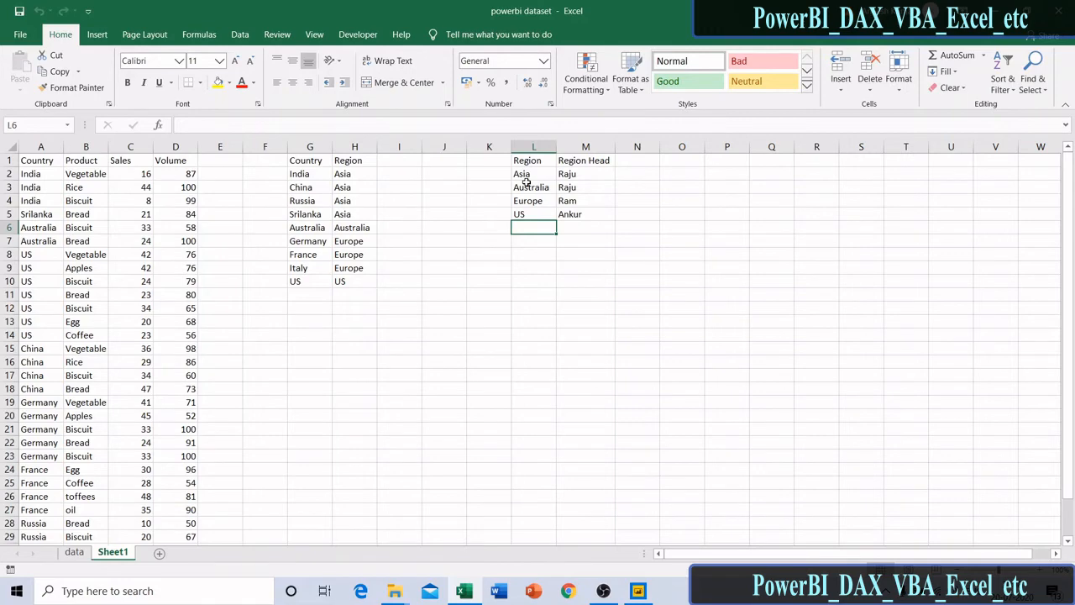
{"action": "key", "text": "alt+Tab"}
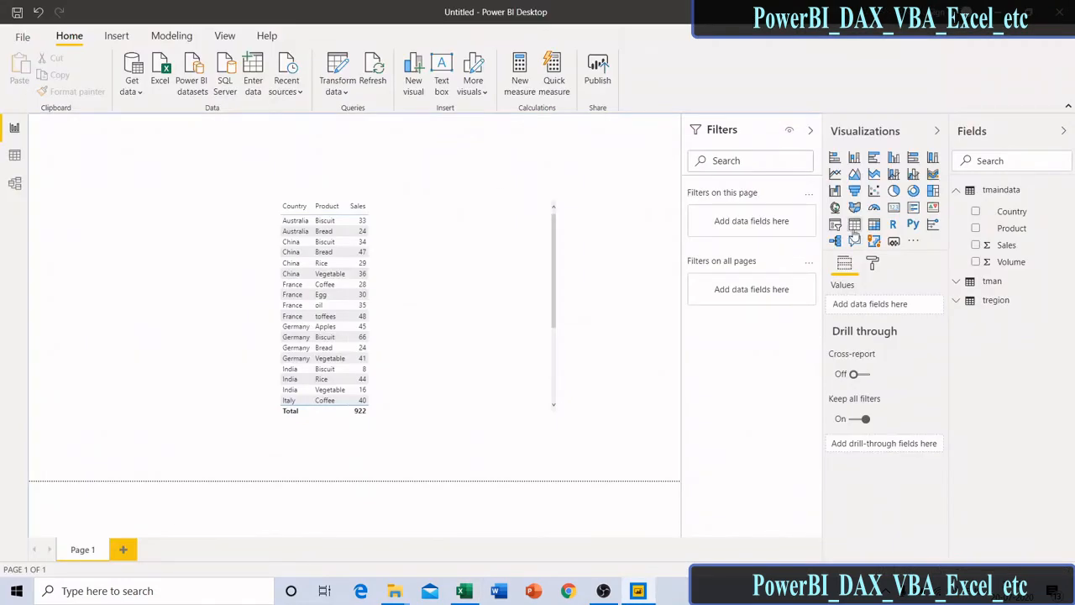
{"action": "left_click", "coordinate": [835, 224]}
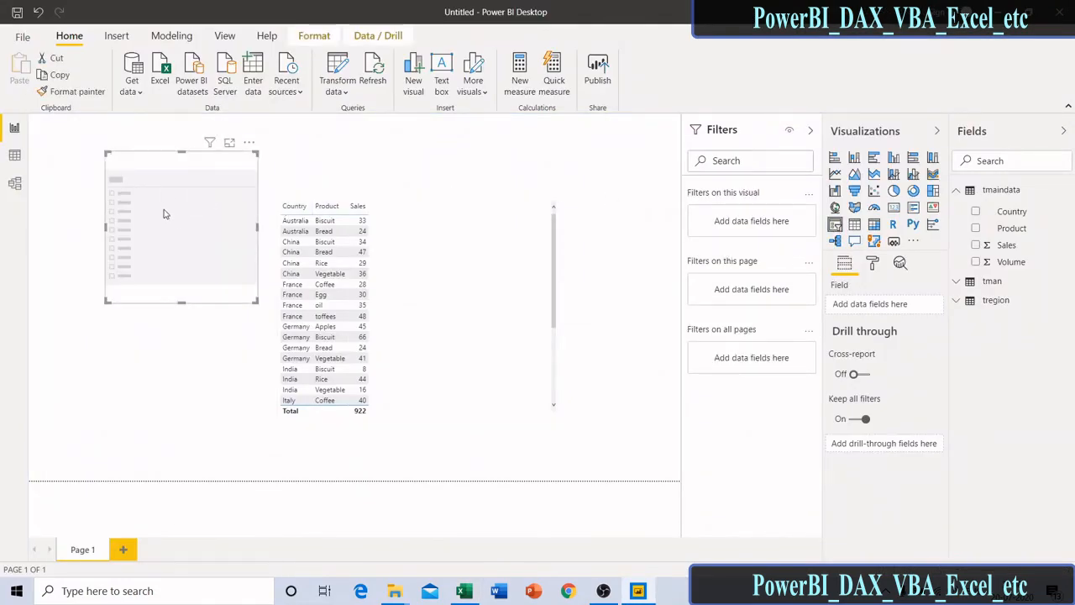
{"action": "left_click_drag", "start_coordinate": [163, 211], "coordinate": [105, 191]}
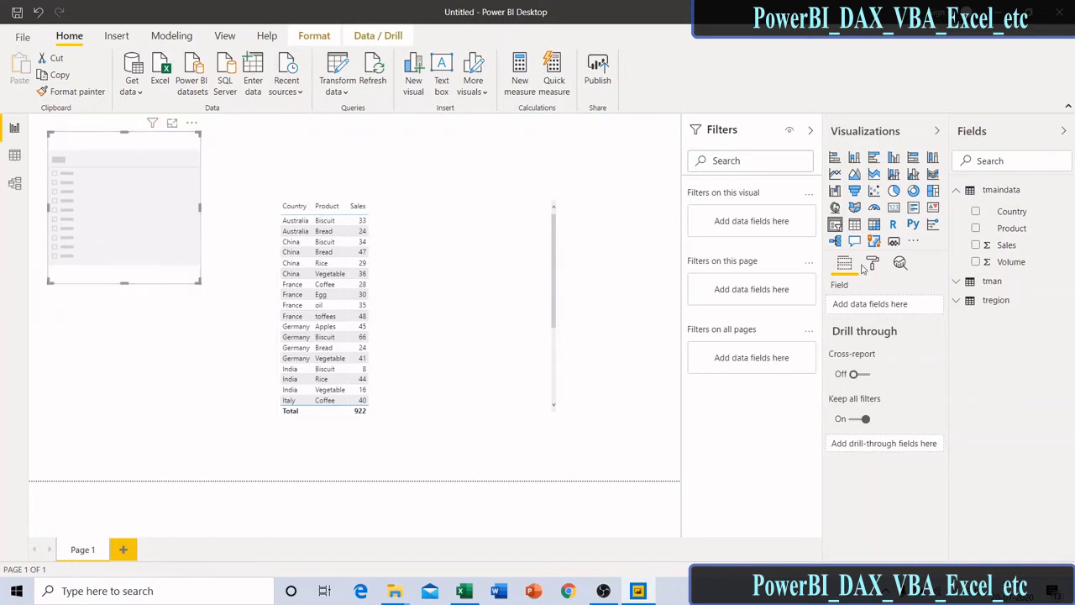
{"action": "left_click", "coordinate": [956, 283]}
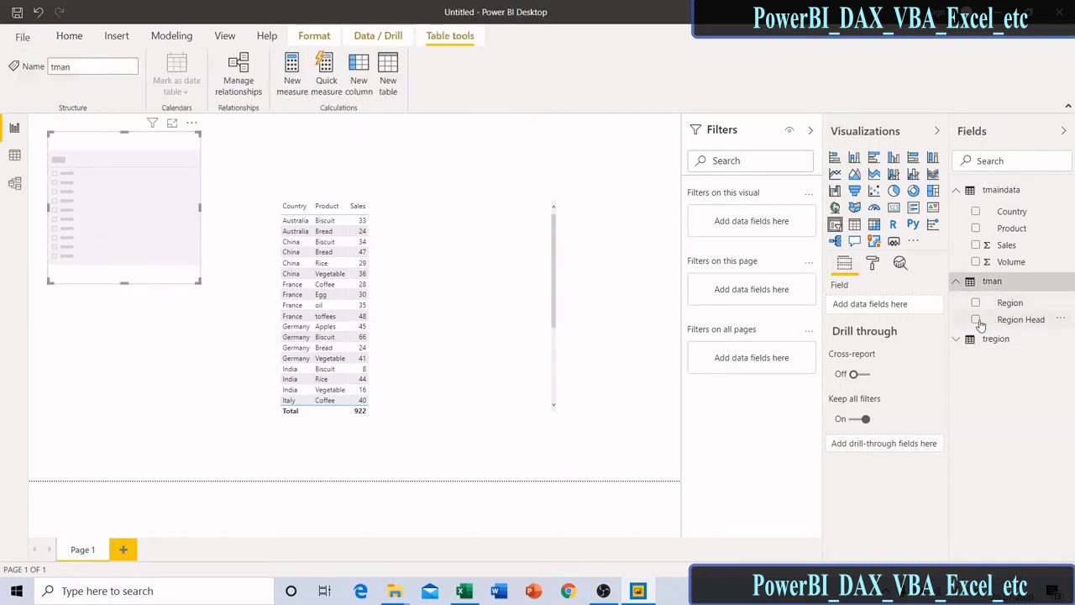
{"action": "left_click", "coordinate": [977, 320]}
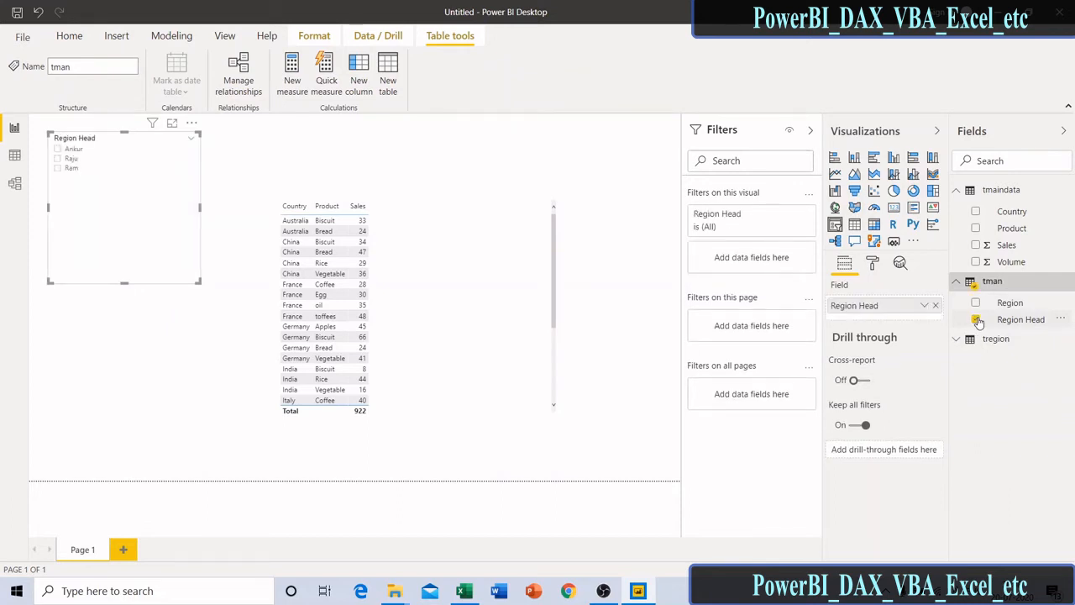
- Filter the sales table by the second and third region heads in the slicer, and check which fields each visual uses
{"action": "left_click", "coordinate": [57, 159]}
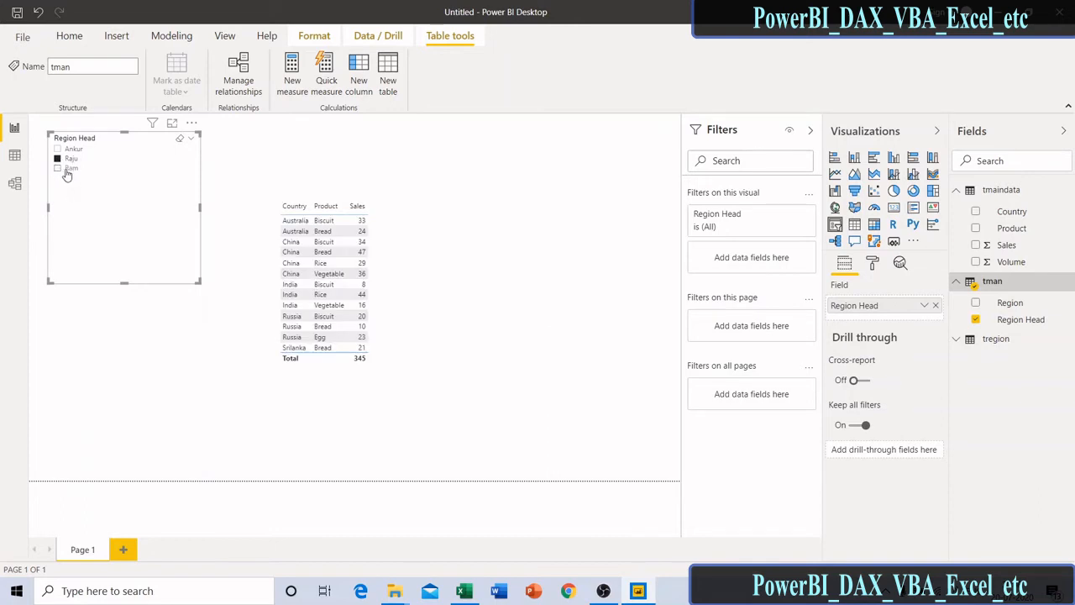
{"action": "left_click", "coordinate": [58, 169]}
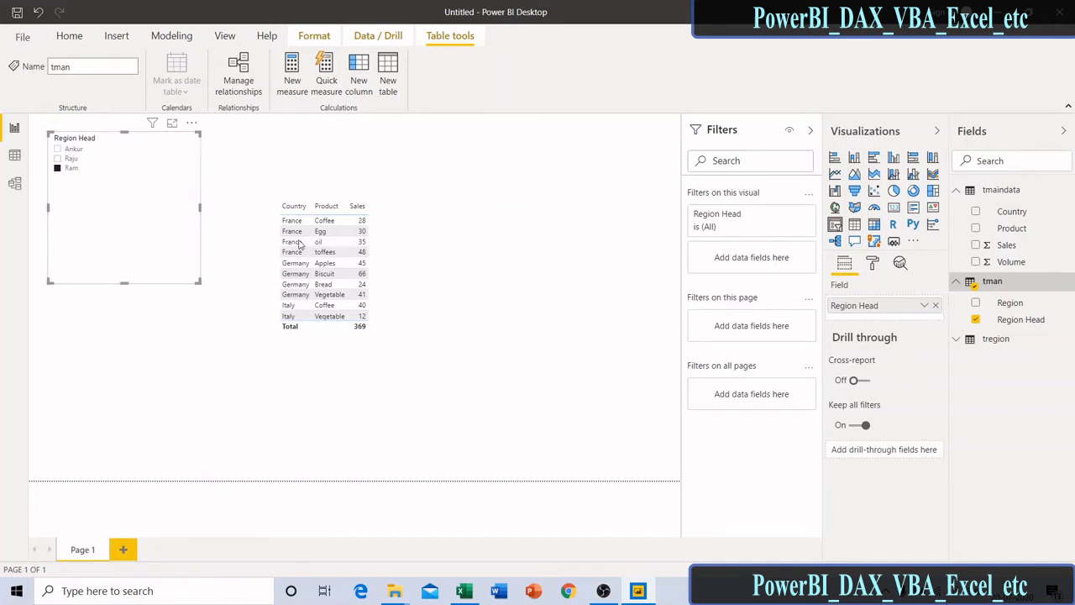
{"action": "left_click", "coordinate": [431, 288]}
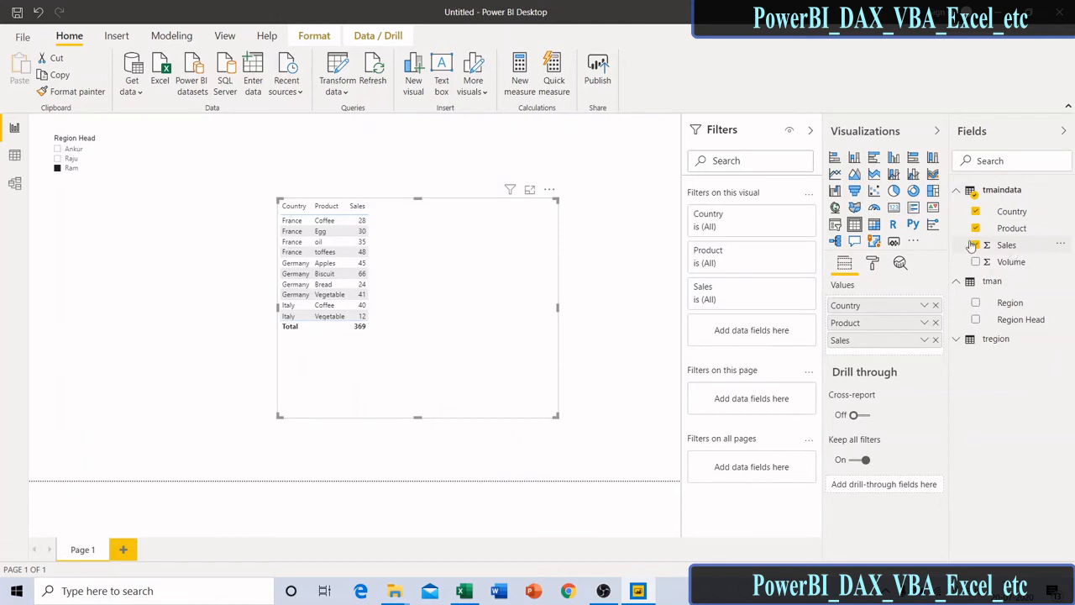
{"action": "left_click", "coordinate": [190, 201]}
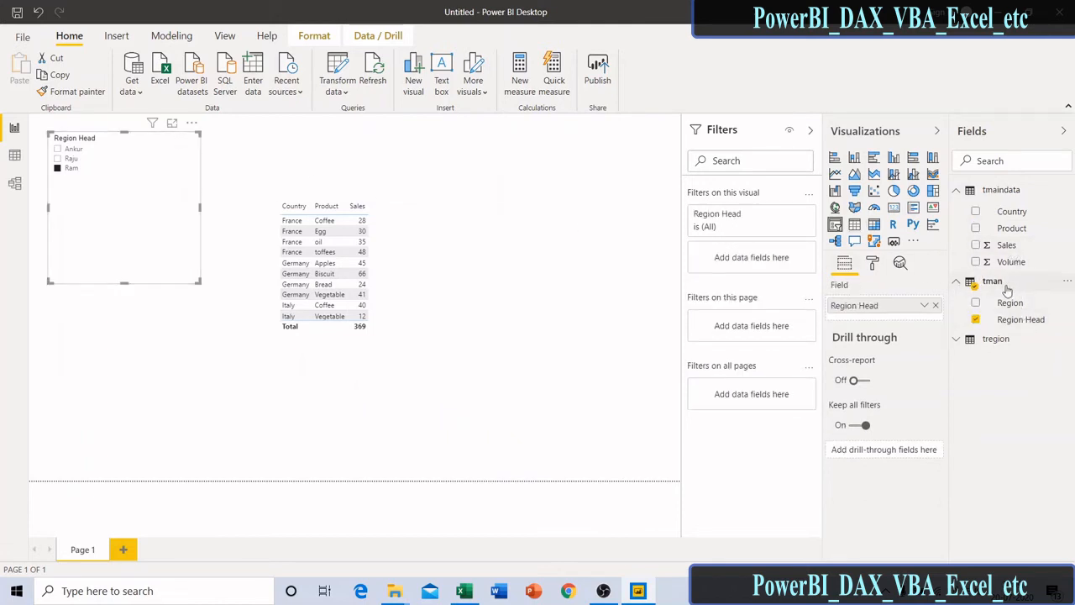
- Review the relationships between tmaindata, tregion and tman in the model view, and filter the report's sales table by the first region head
{"action": "left_click", "coordinate": [14, 183]}
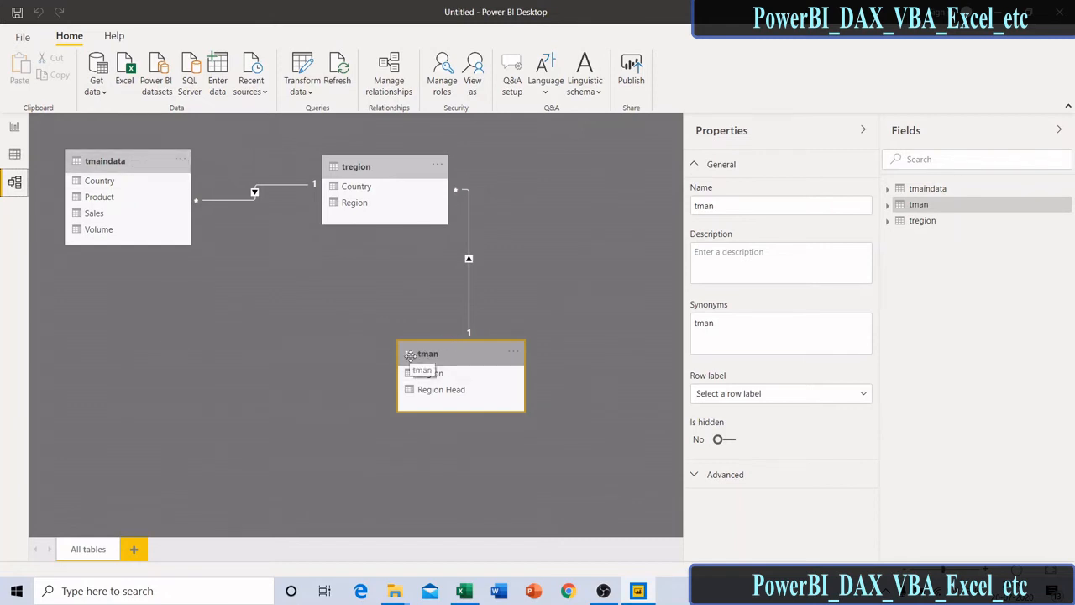
{"action": "left_click", "coordinate": [12, 130]}
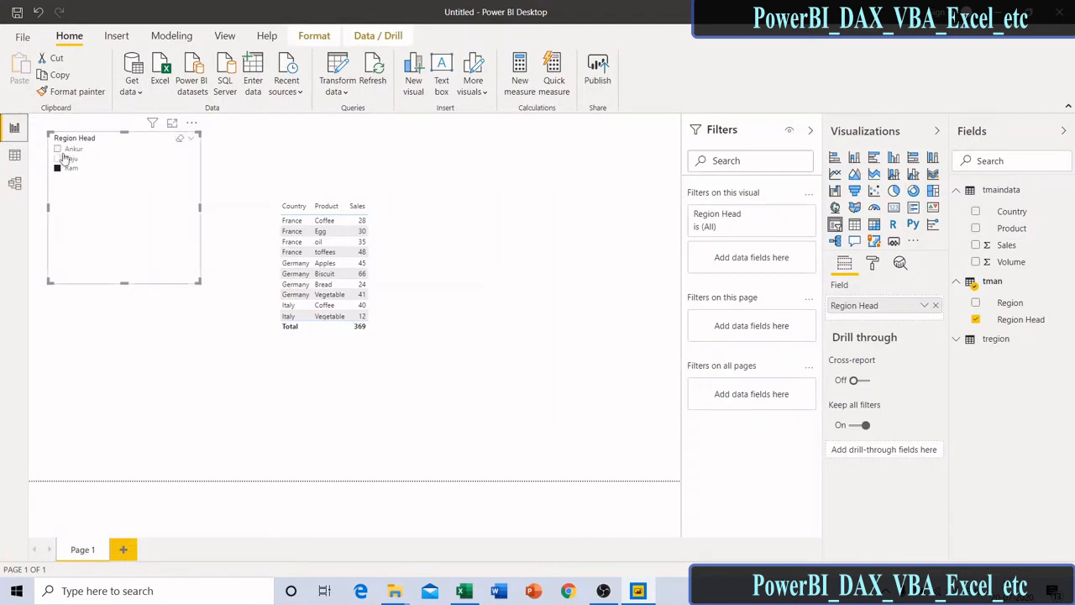
{"action": "left_click", "coordinate": [71, 158]}
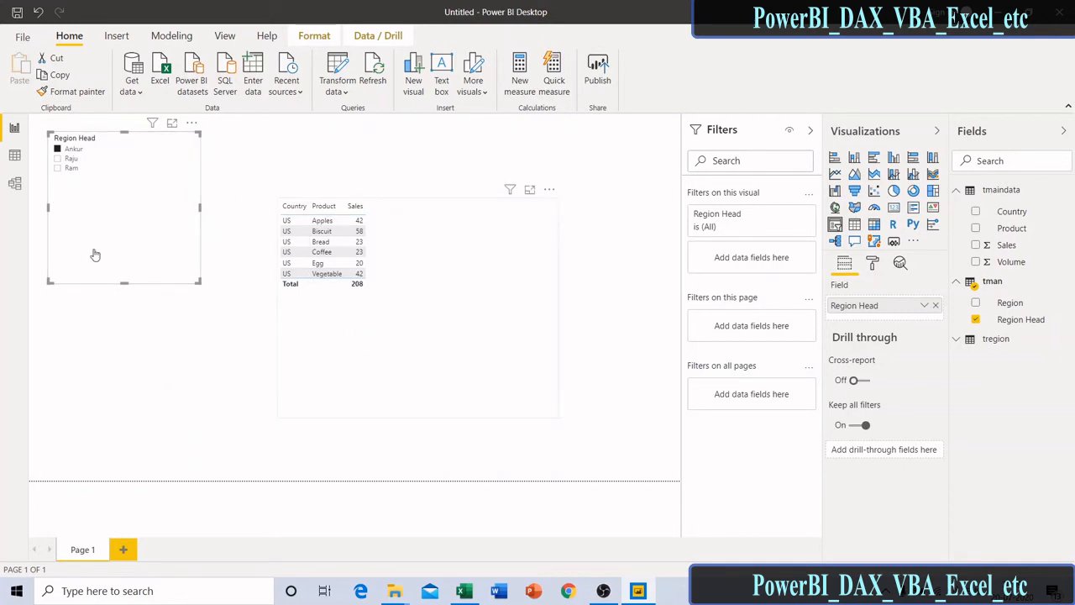
{"action": "left_click", "coordinate": [15, 184]}
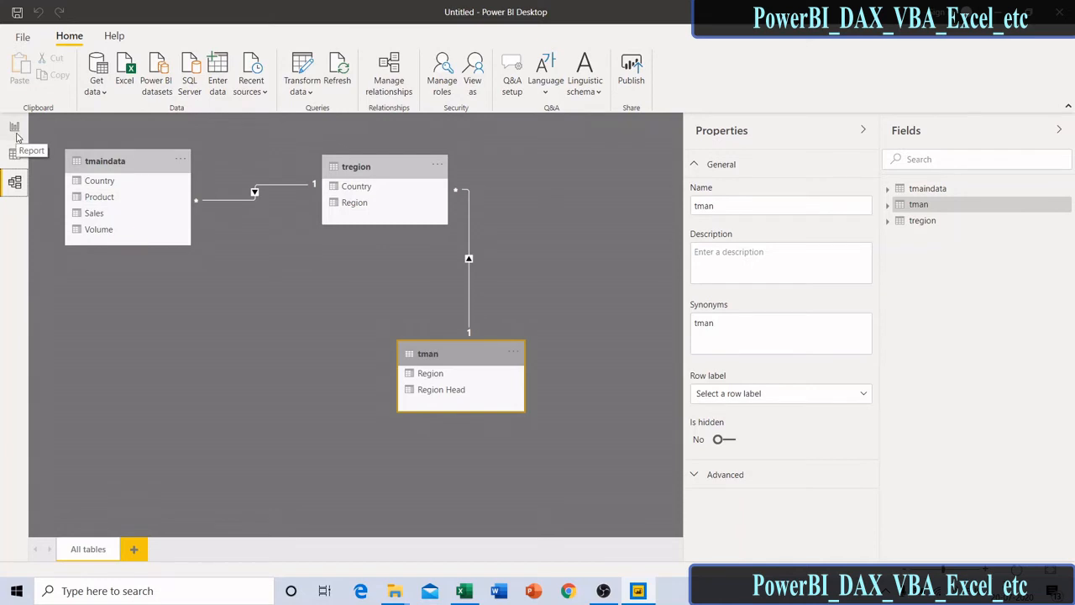
{"action": "left_click", "coordinate": [14, 128]}
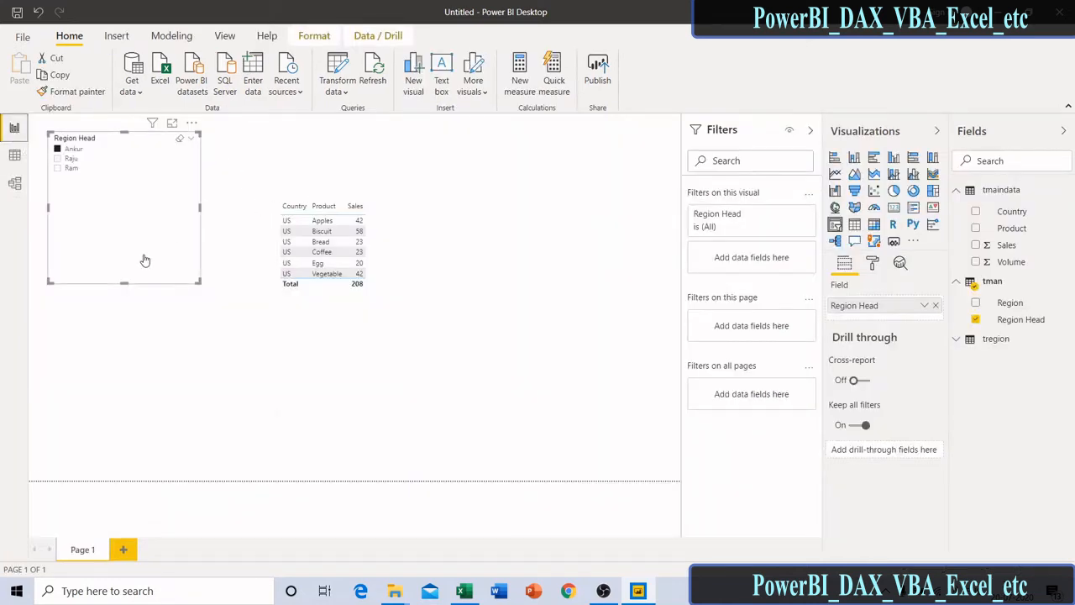
- Delete the Region Head slicer from the report page
{"action": "right_click", "coordinate": [143, 260]}
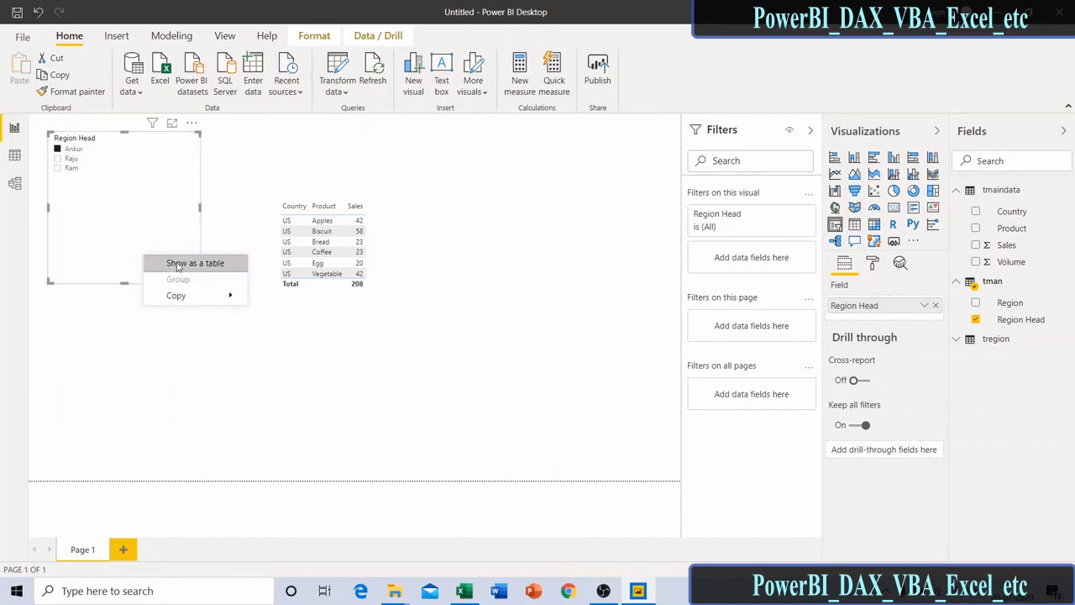
{"action": "left_click", "coordinate": [111, 243]}
{"action": "key", "text": "Delete"}
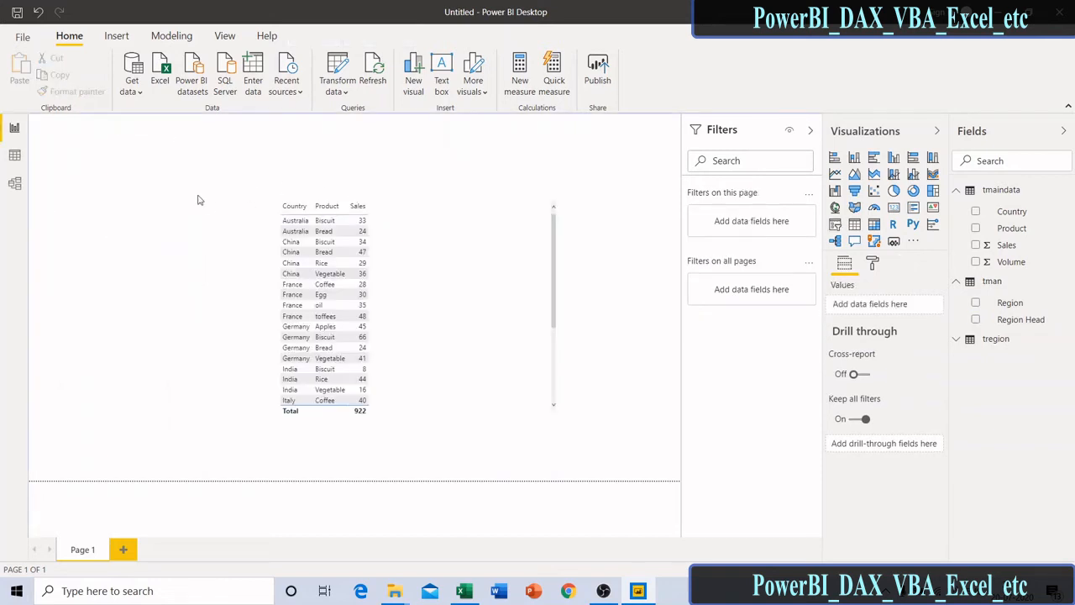
- Add a slicer on tregion's Region field beside the sales table and try it with the Asia and US regions
{"action": "left_click", "coordinate": [834, 224]}
{"action": "left_click_drag", "start_coordinate": [189, 195], "coordinate": [133, 174]}
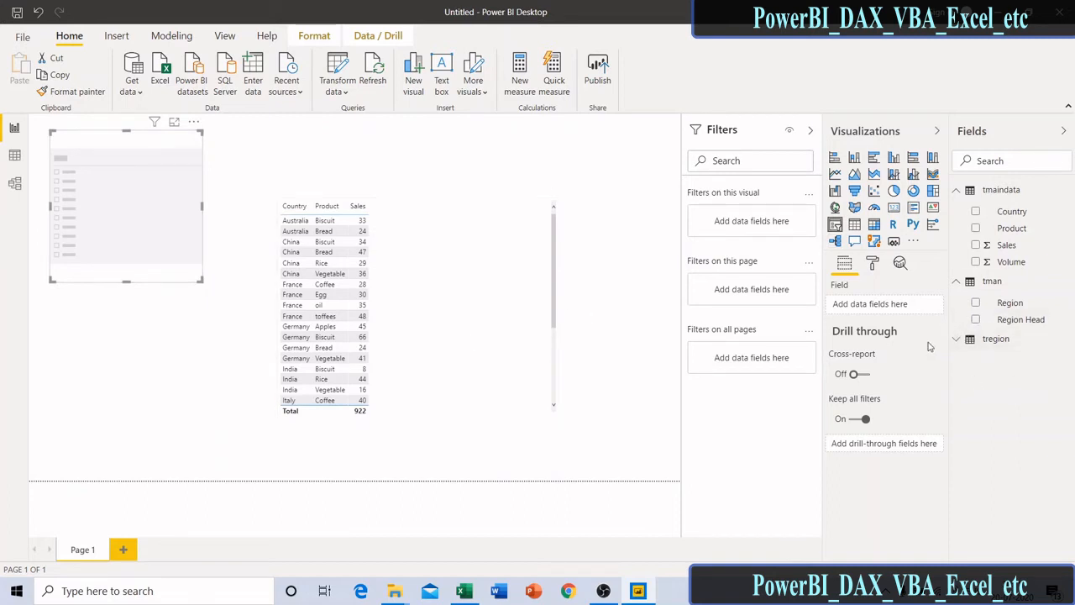
{"action": "left_click", "coordinate": [955, 342]}
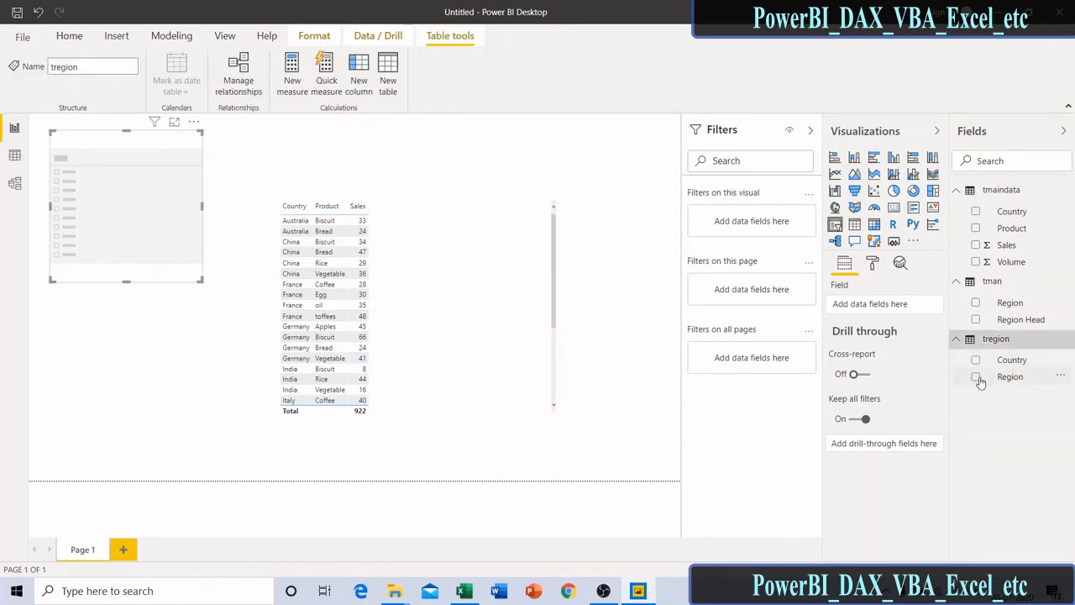
{"action": "left_click", "coordinate": [977, 378]}
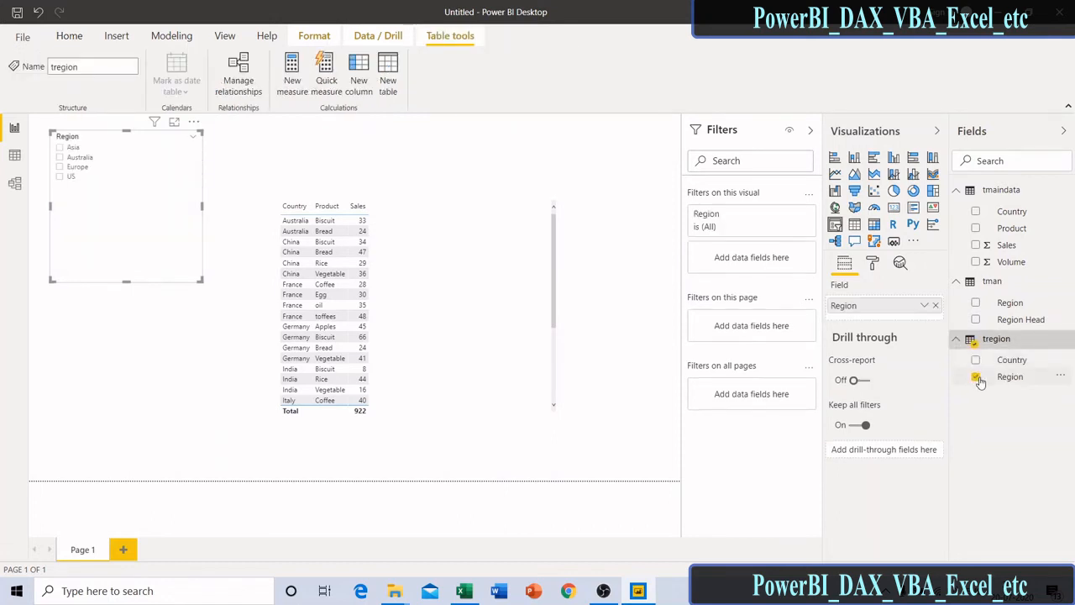
{"action": "left_click", "coordinate": [60, 148]}
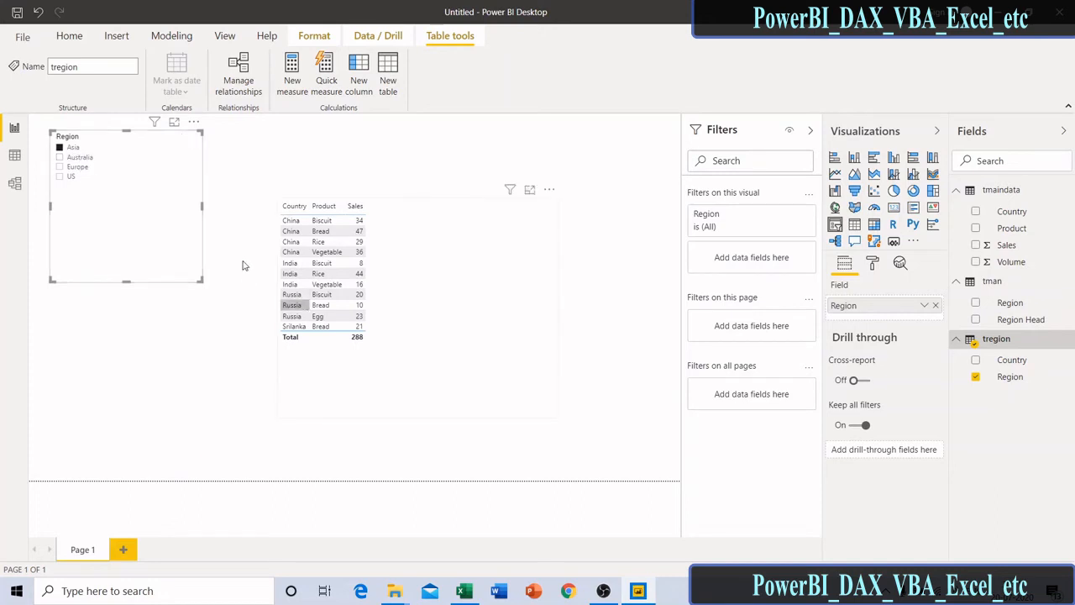
{"action": "left_click", "coordinate": [69, 181]}
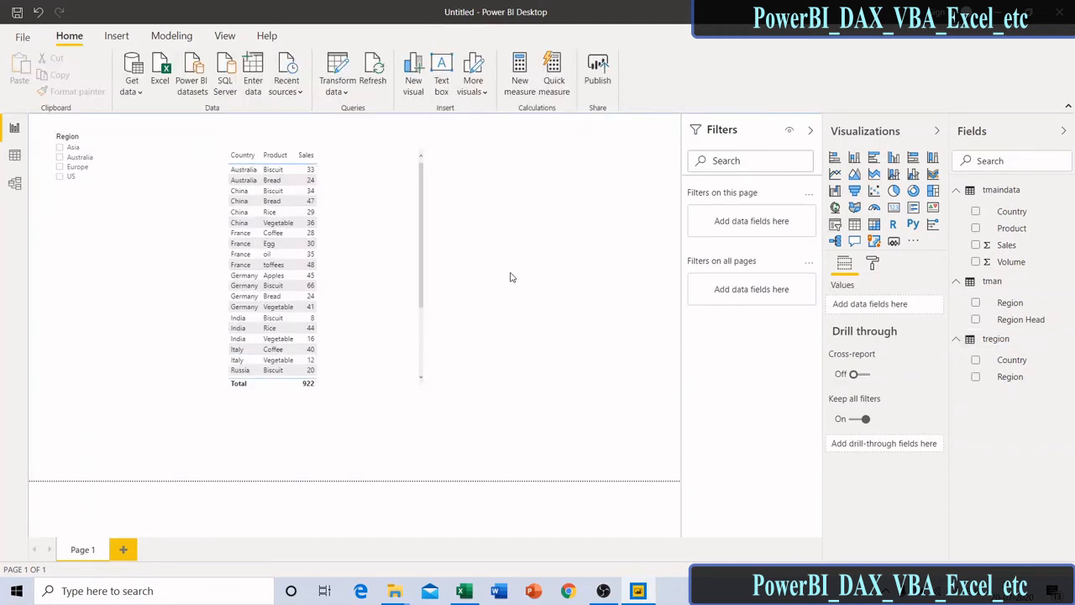
- Add a second table visual on the far side of the sales table, showing tregion's Country field
{"action": "left_click", "coordinate": [855, 225]}
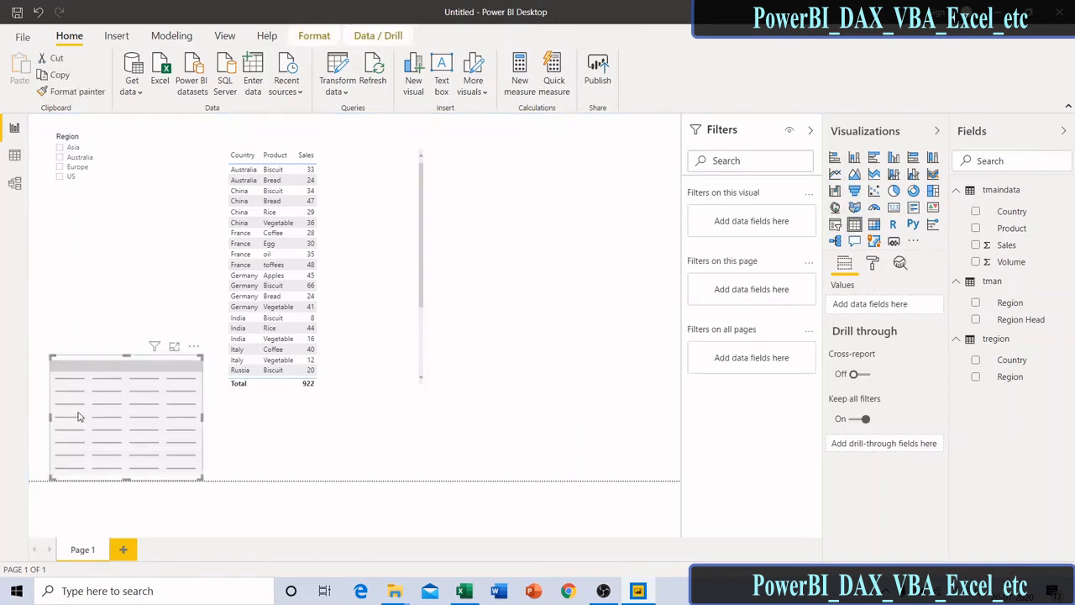
{"action": "left_click_drag", "start_coordinate": [267, 363], "coordinate": [604, 263]}
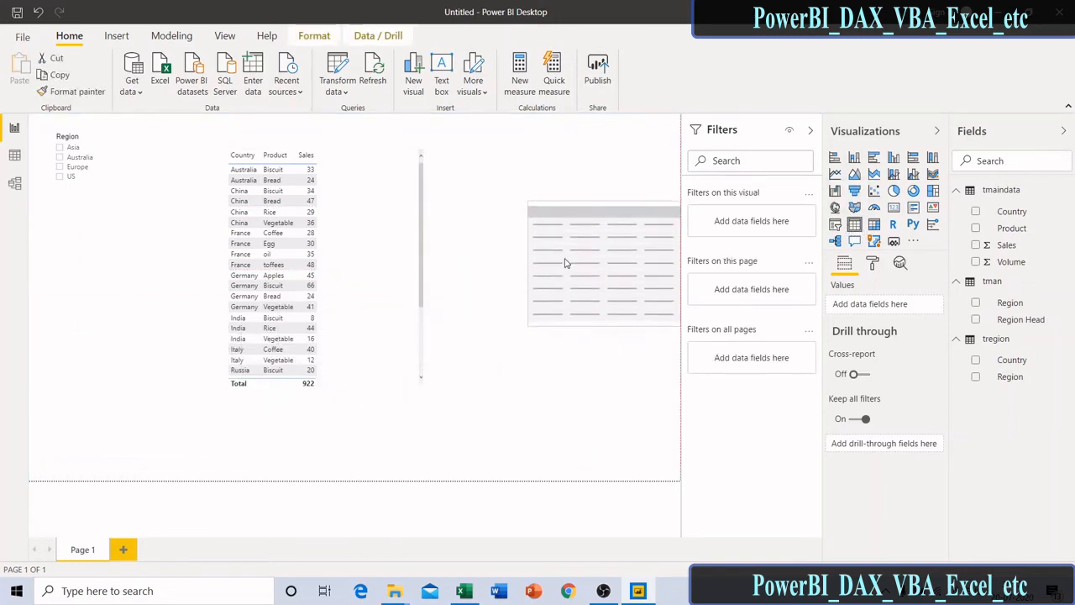
{"action": "left_click_drag", "start_coordinate": [535, 258], "coordinate": [523, 254]}
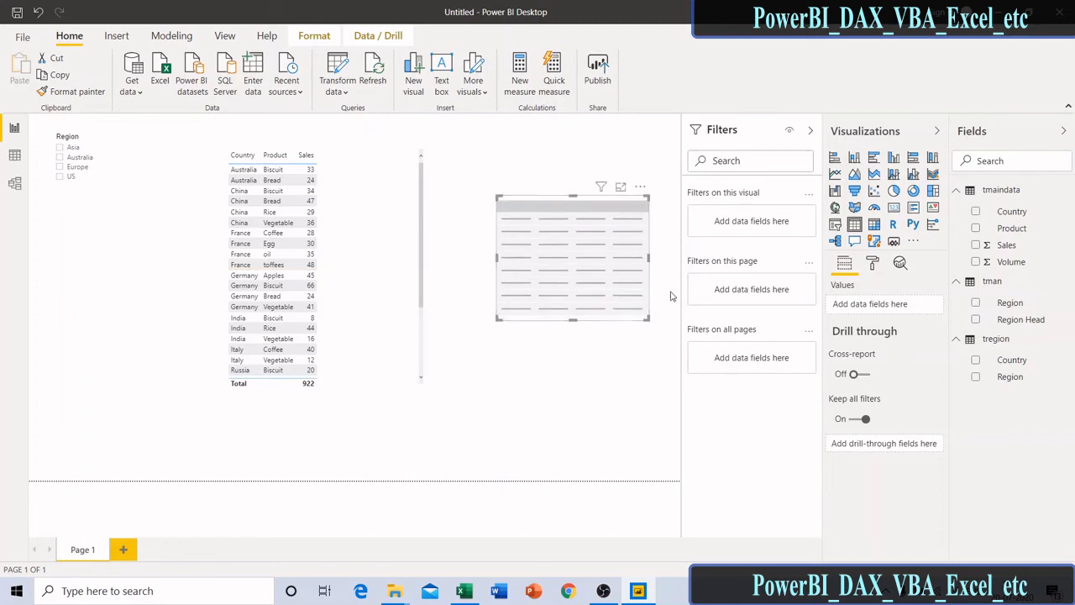
{"action": "left_click", "coordinate": [975, 360]}
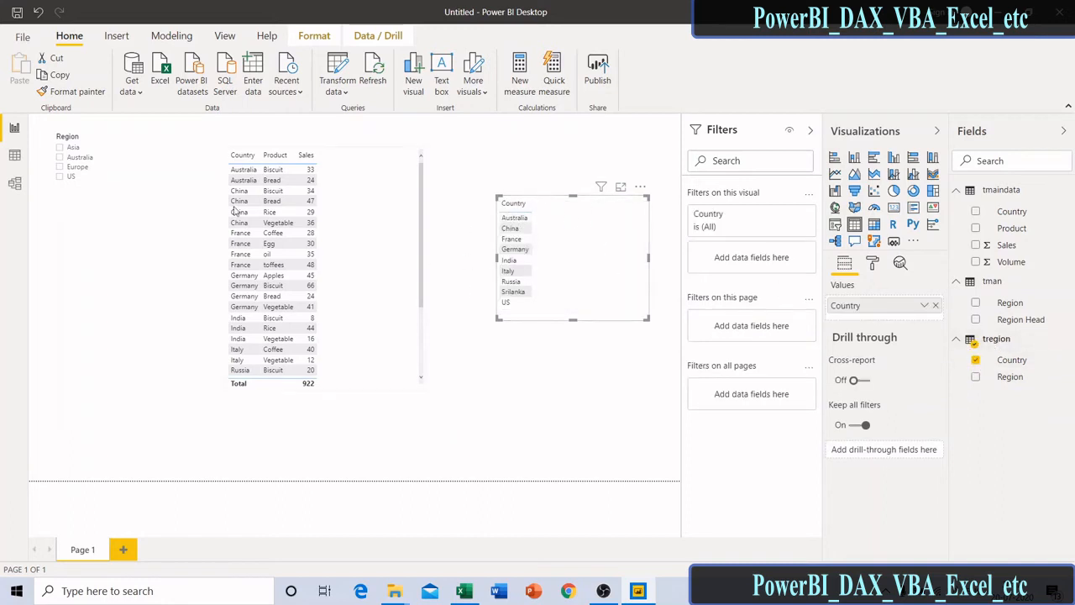
- Filter both tables by Australia and Europe with the Region slicer, and check the table relationships in the model view
{"action": "left_click", "coordinate": [116, 211]}
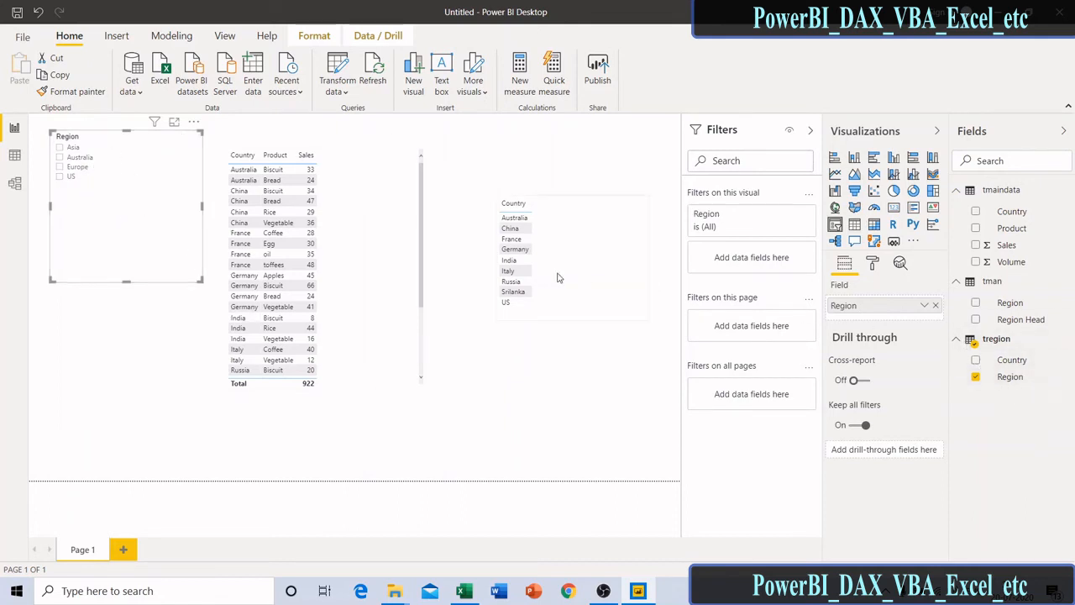
{"action": "left_click", "coordinate": [593, 283]}
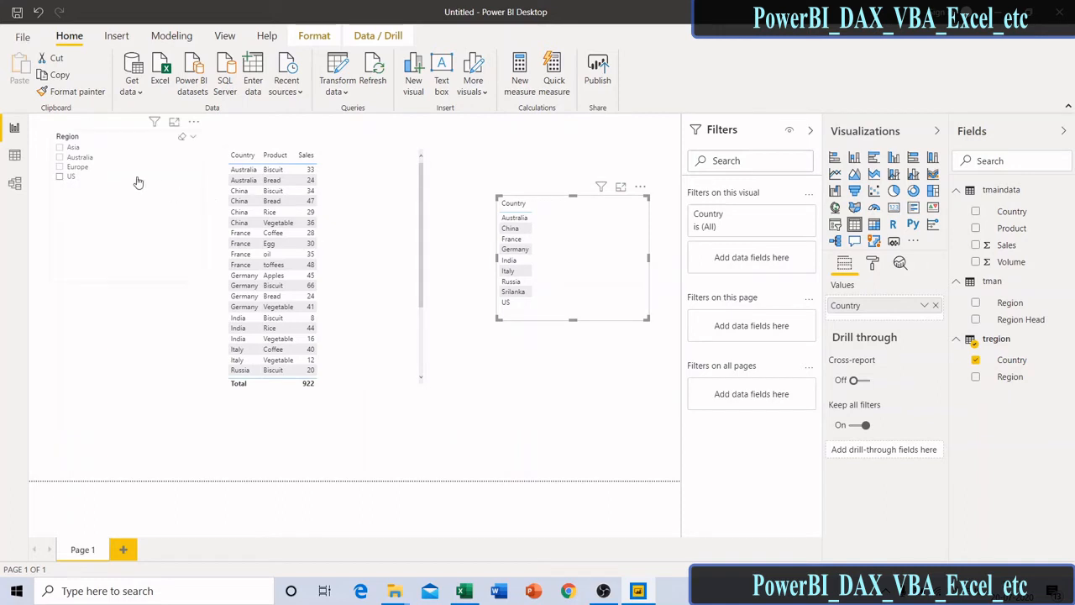
{"action": "left_click", "coordinate": [78, 158]}
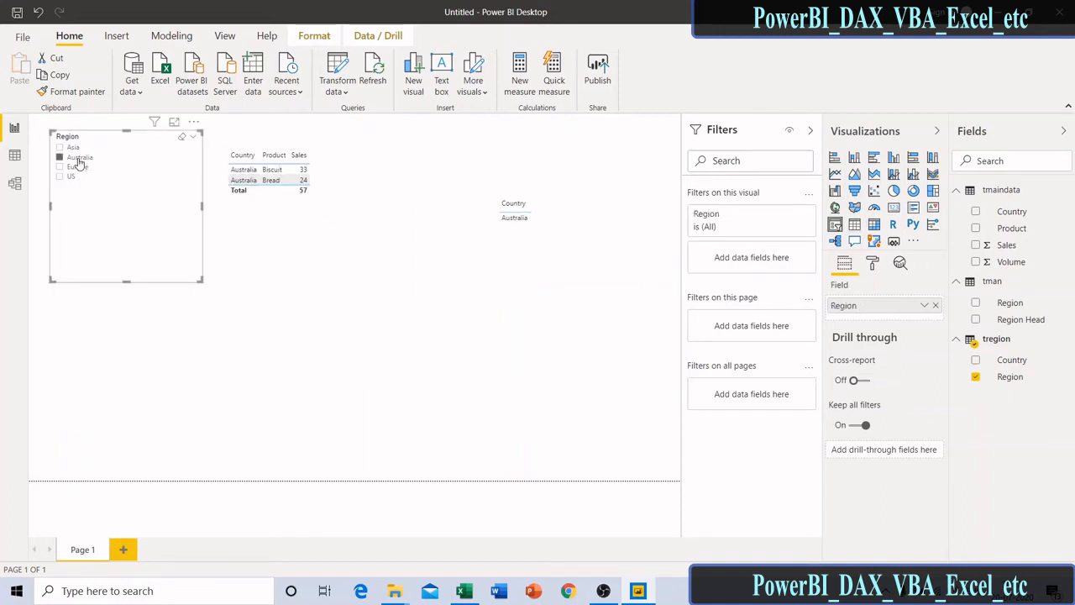
{"action": "left_click", "coordinate": [79, 167]}
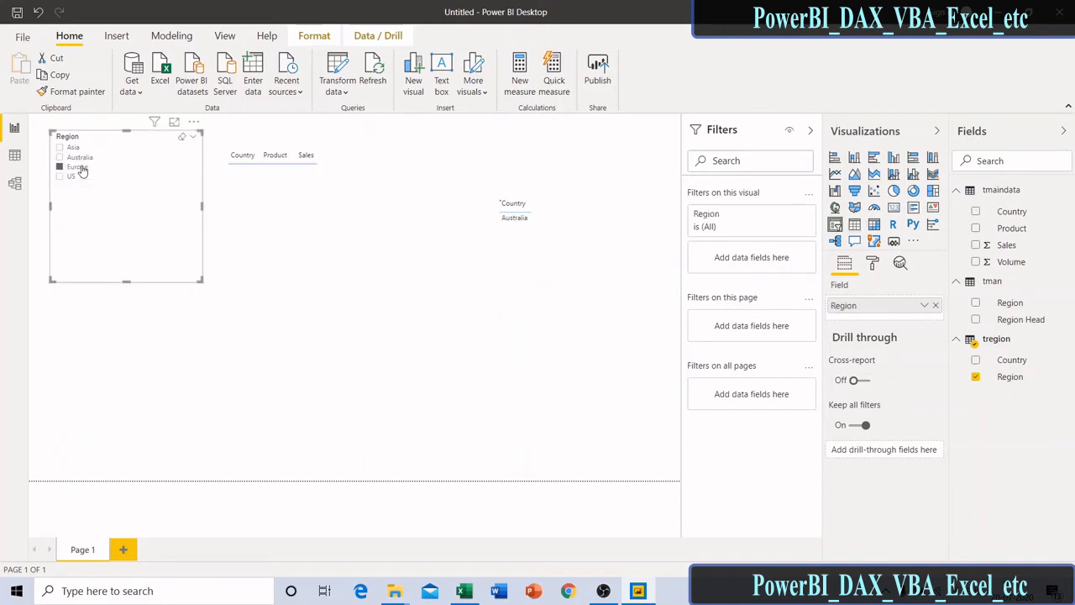
{"action": "left_click", "coordinate": [15, 182]}
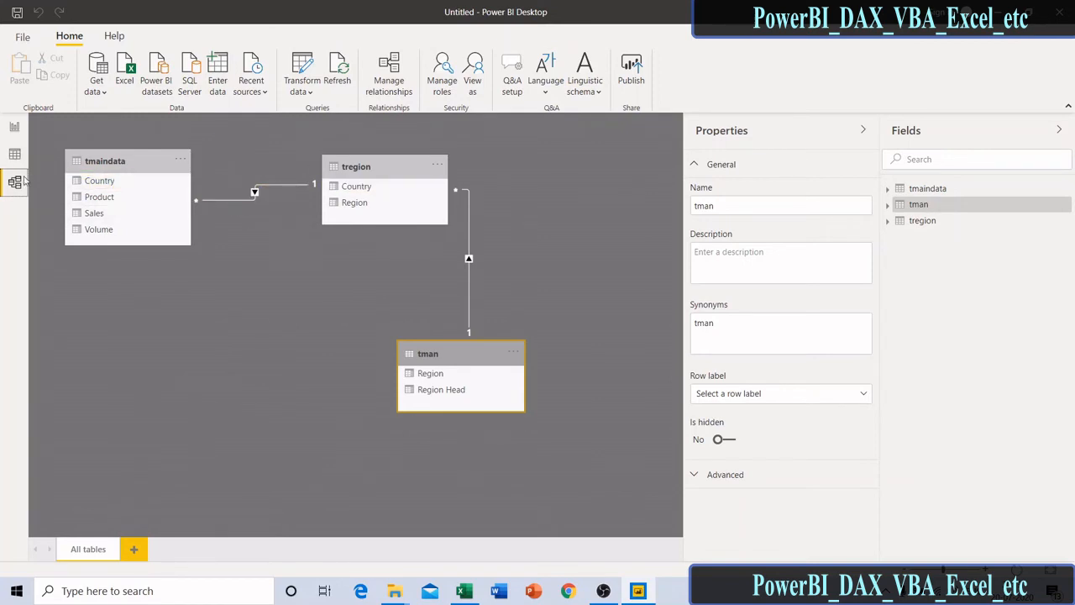
{"action": "left_click", "coordinate": [14, 128]}
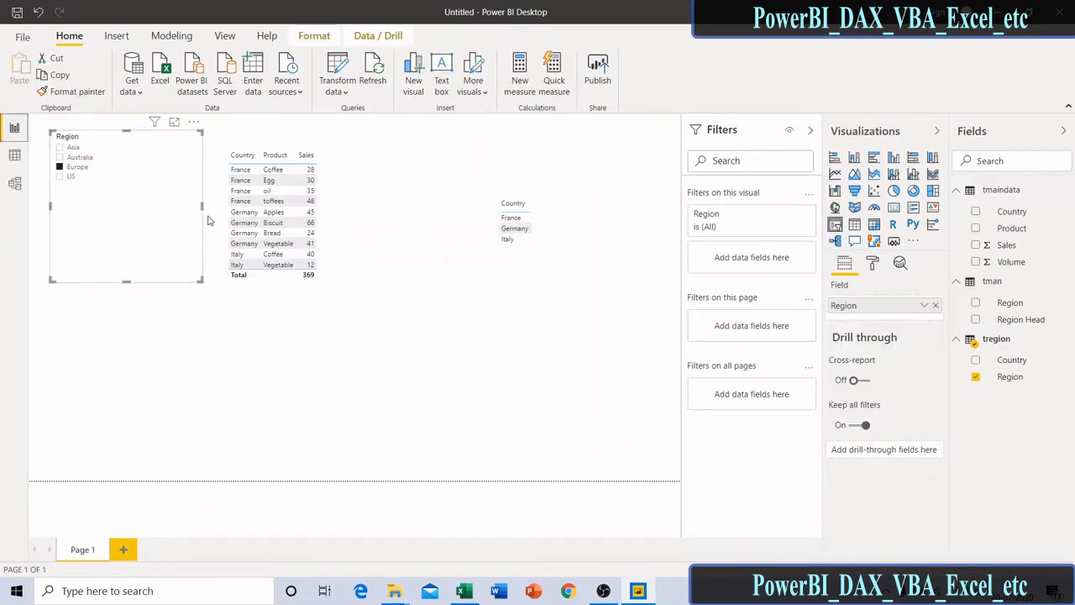
- With Europe selected in the slicer, cross-filter the sales table by Italy, Germany and France from the country table
{"action": "left_click", "coordinate": [508, 241]}
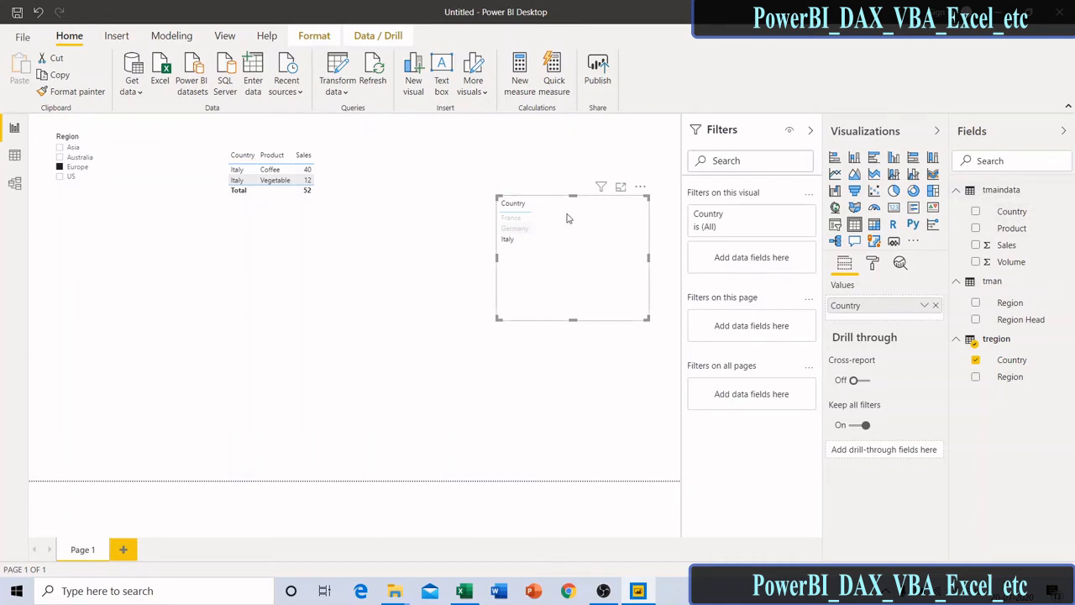
{"action": "left_click", "coordinate": [514, 227]}
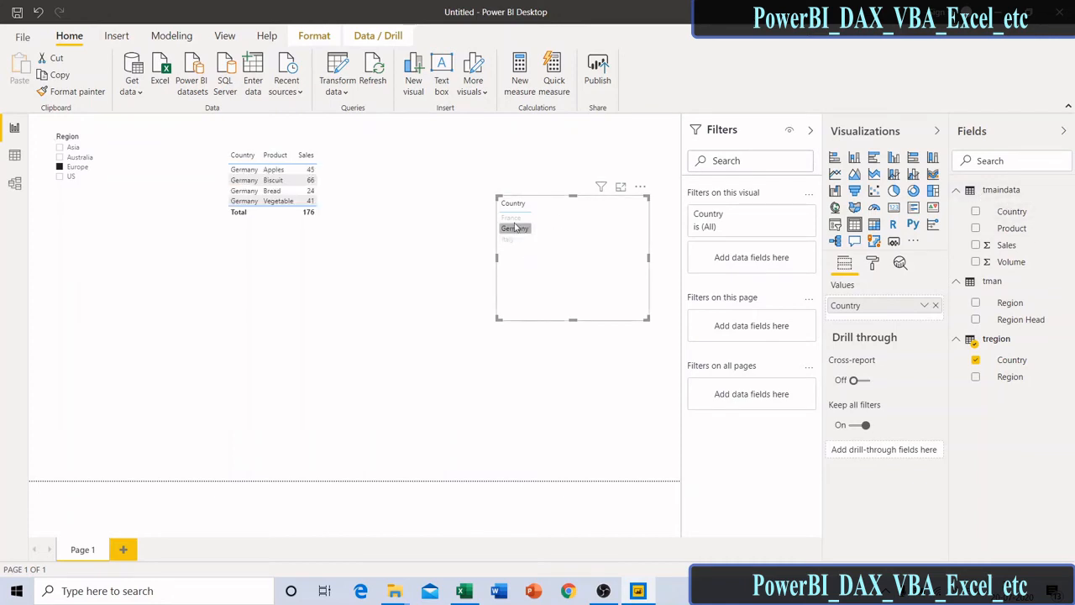
{"action": "left_click", "coordinate": [512, 217]}
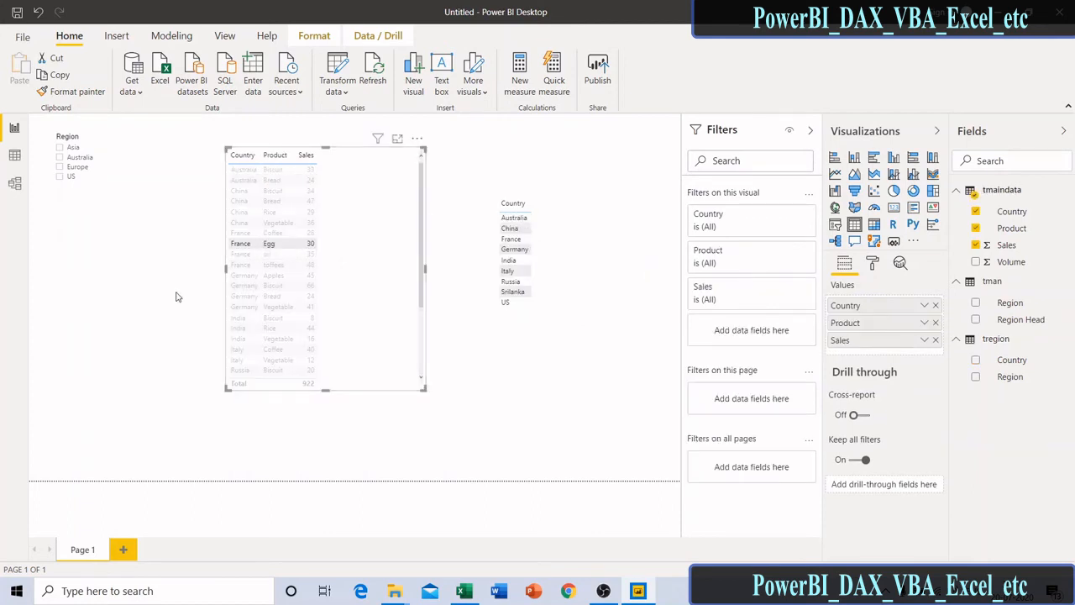
- Clear the sales table's row highlight, then cross-filter it by Germany and India from the country table, clearing each selection
{"action": "left_click", "coordinate": [177, 297]}
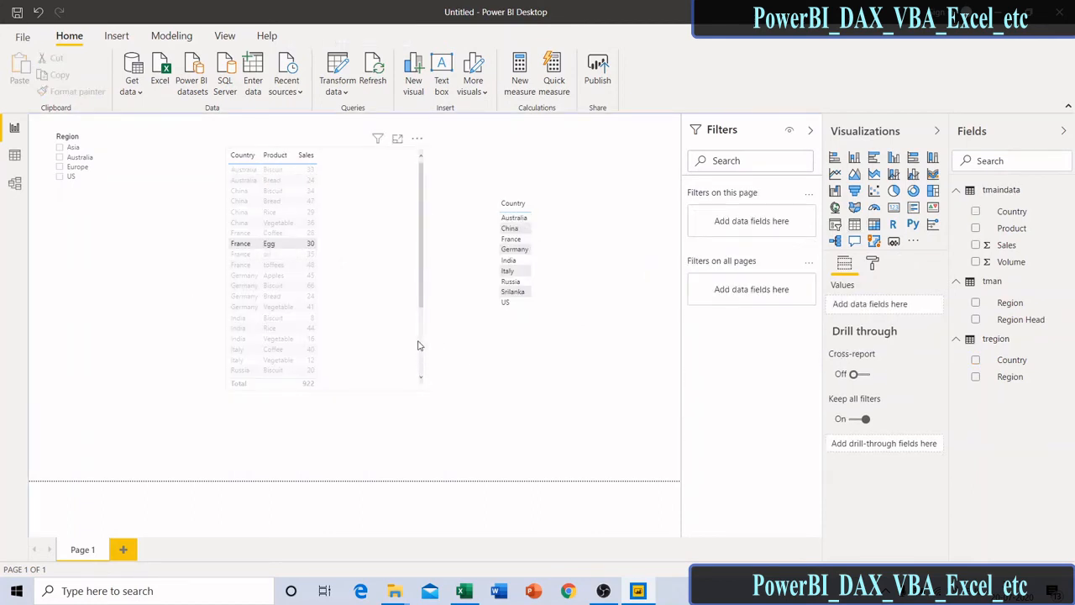
{"action": "left_click", "coordinate": [355, 294]}
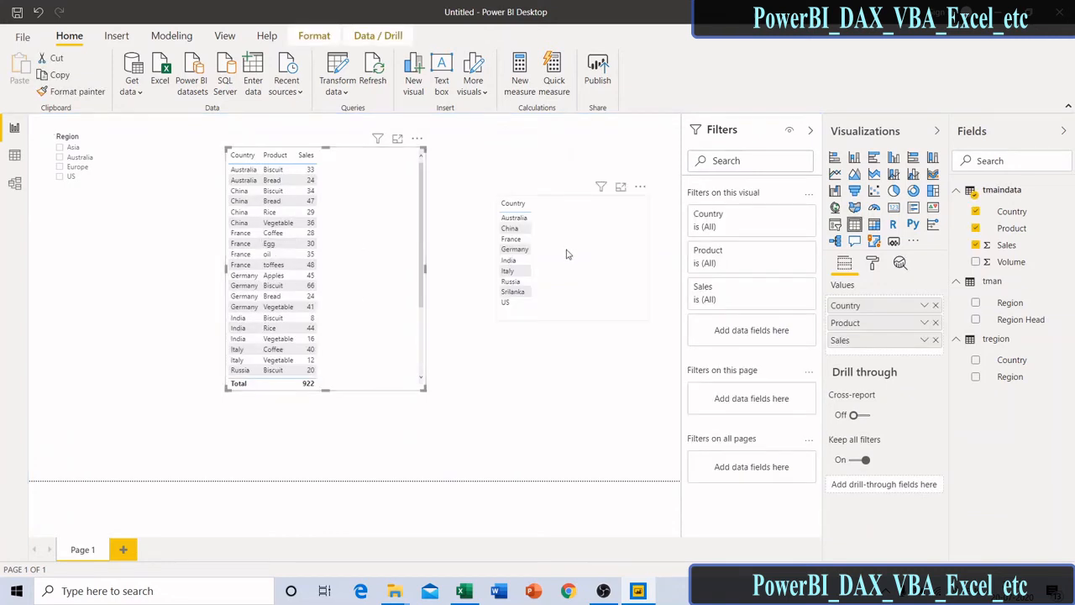
{"action": "left_click", "coordinate": [514, 250]}
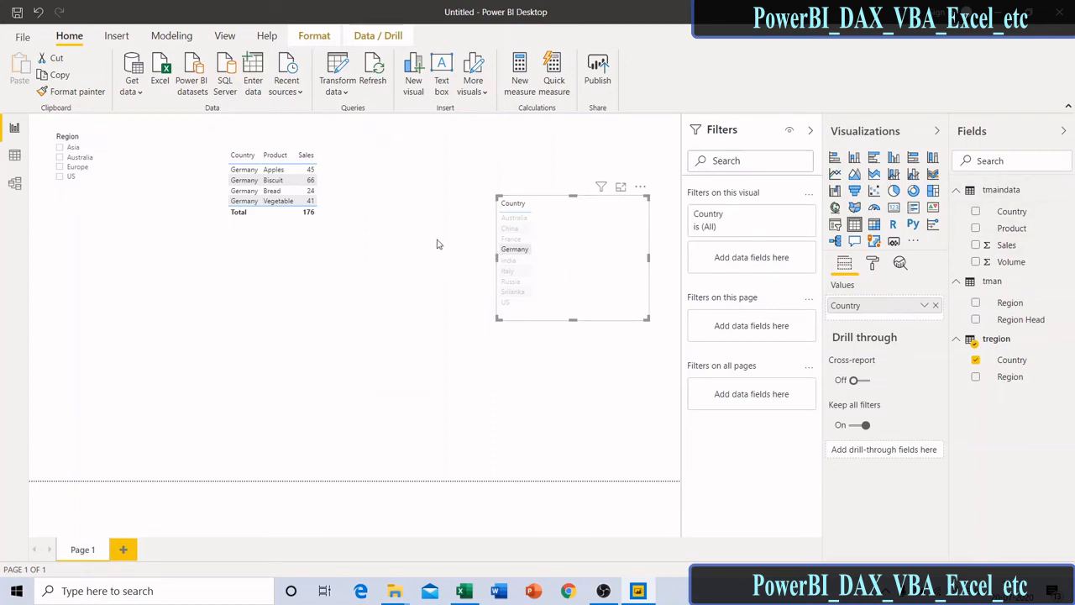
{"action": "left_click", "coordinate": [514, 250]}
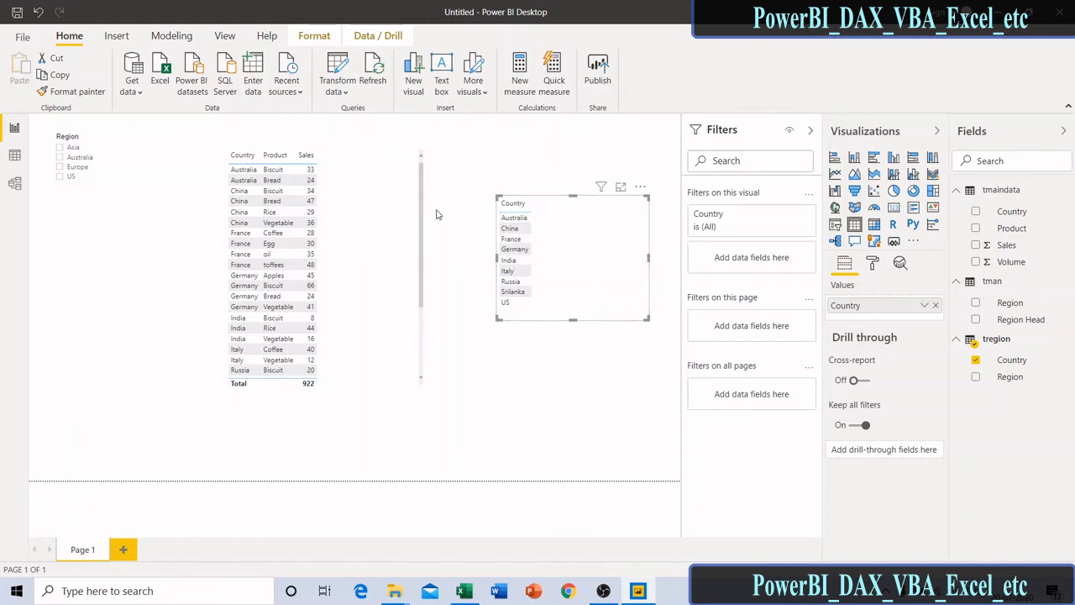
{"action": "left_click", "coordinate": [518, 263]}
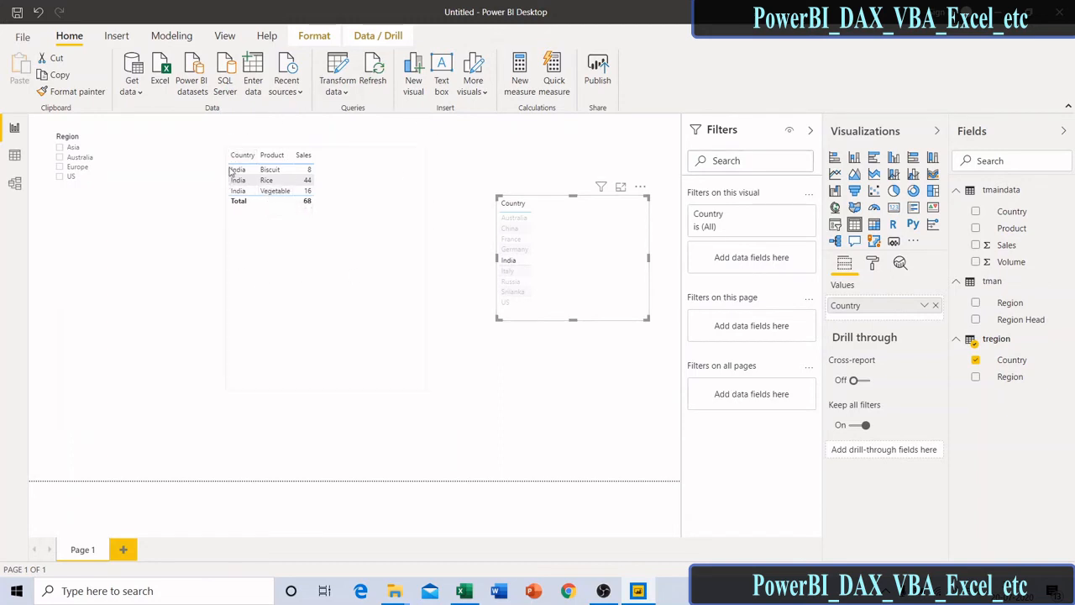
{"action": "left_click", "coordinate": [513, 262]}
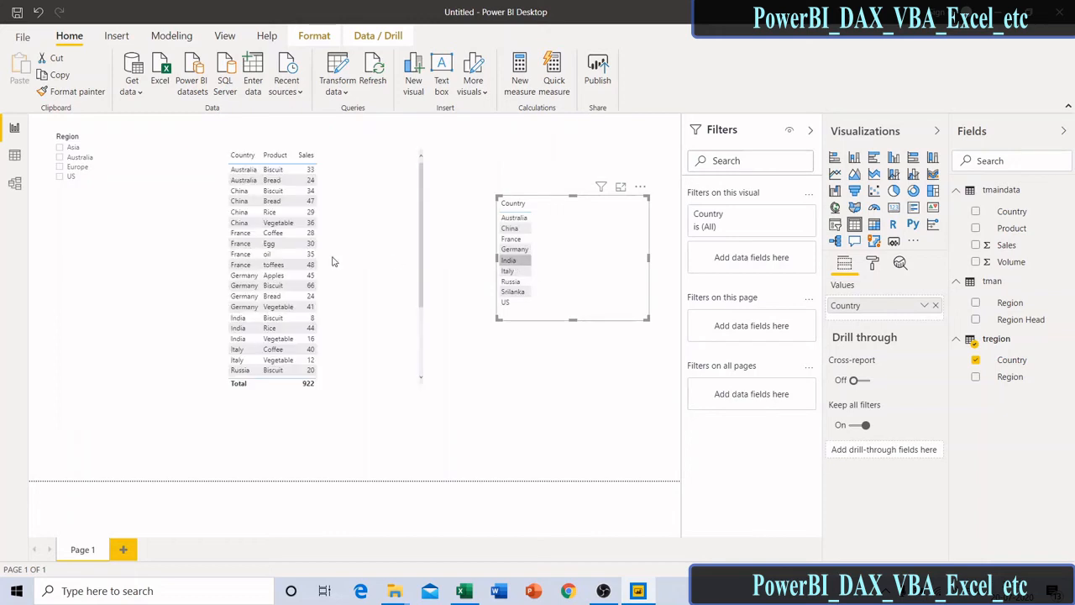
- Select the France Coffee, Australia Bread and Germany Biscuit rows in the sales table to test filtering the country table, and check the relationships
{"action": "left_click", "coordinate": [241, 234]}
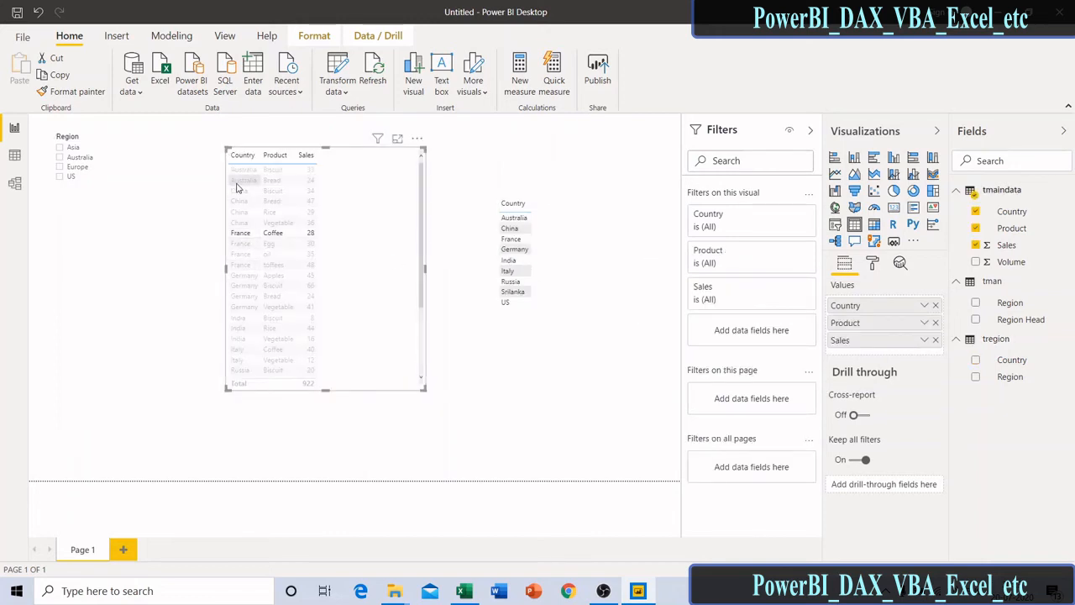
{"action": "left_click", "coordinate": [241, 181]}
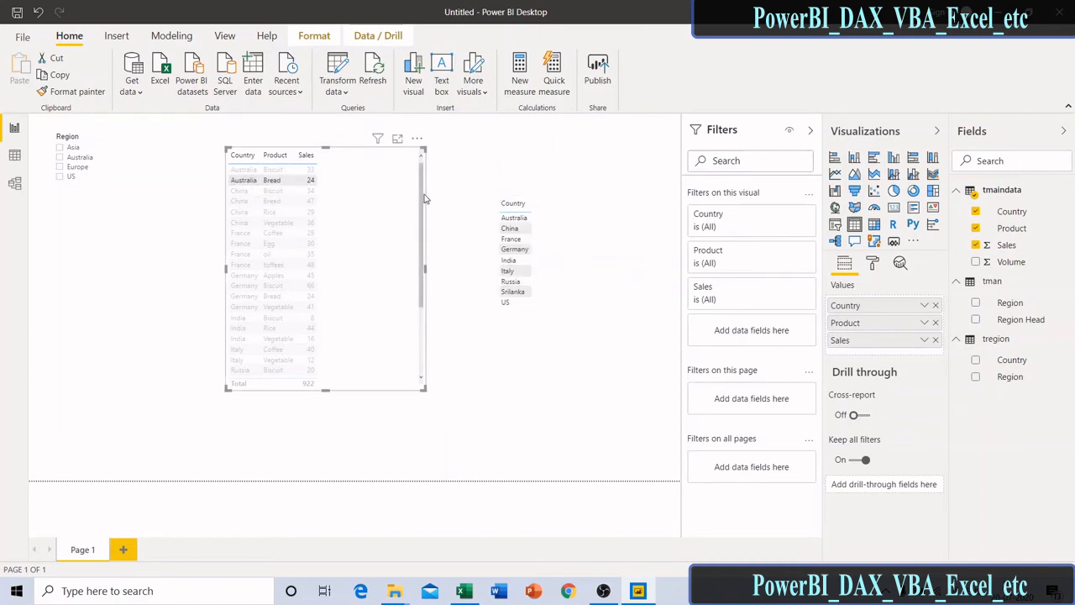
{"action": "left_click", "coordinate": [250, 233]}
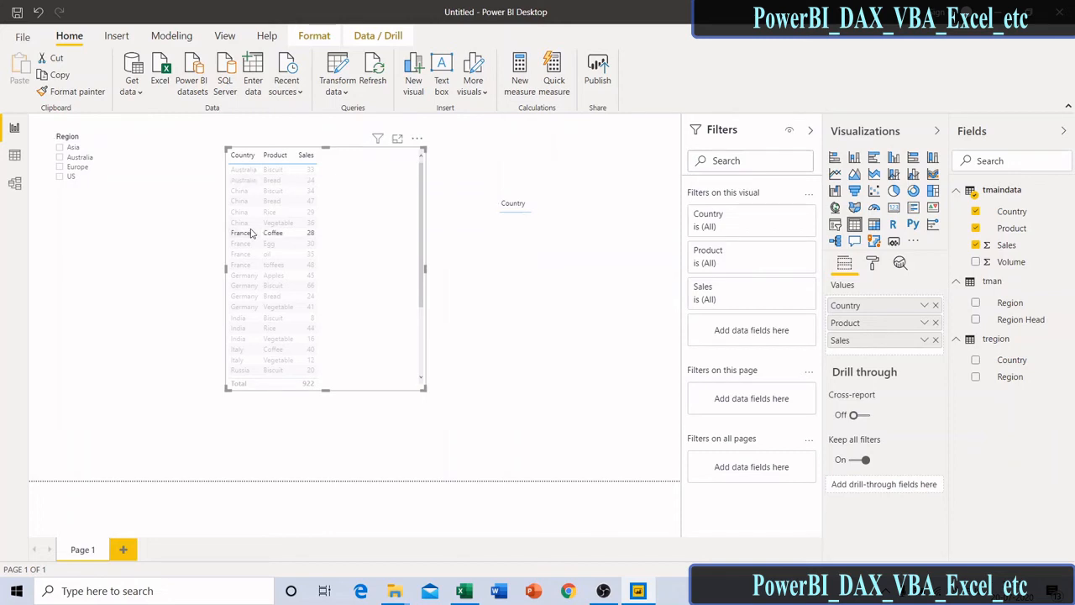
{"action": "left_click", "coordinate": [242, 285]}
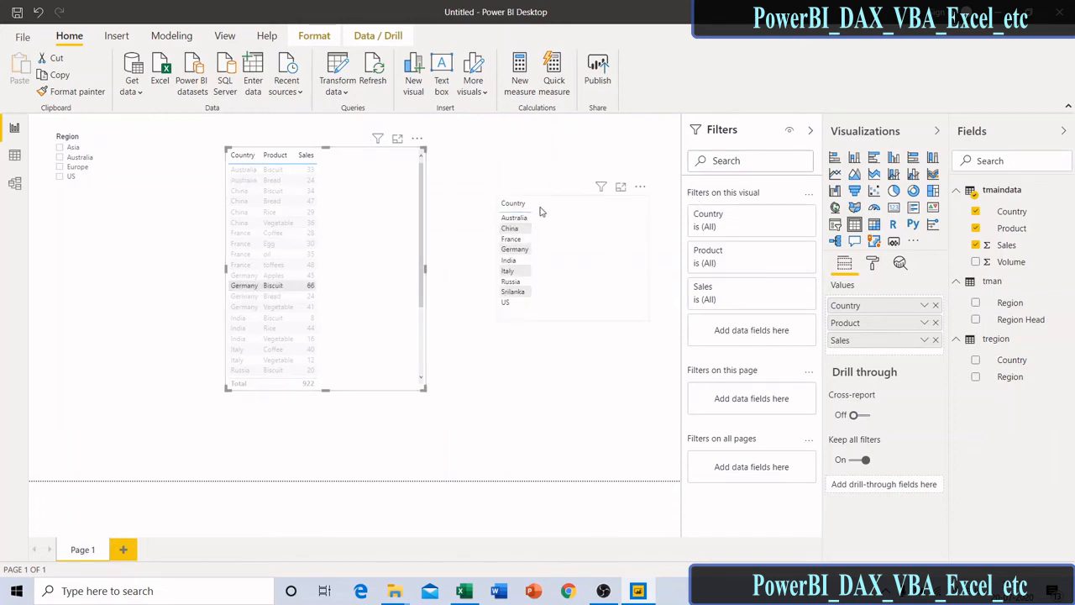
{"action": "left_click", "coordinate": [15, 190]}
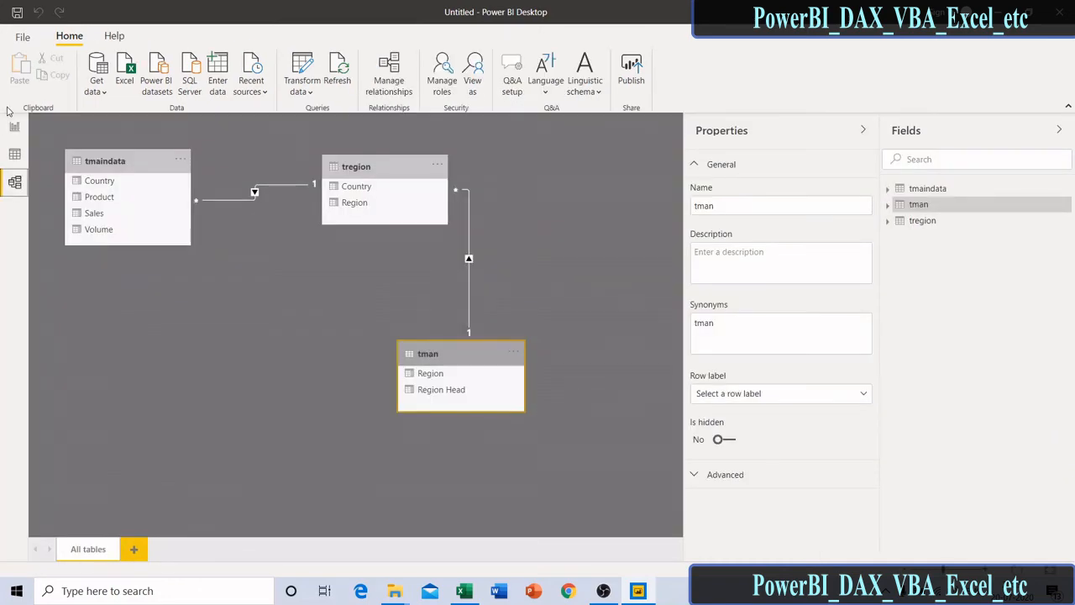
{"action": "left_click", "coordinate": [14, 126]}
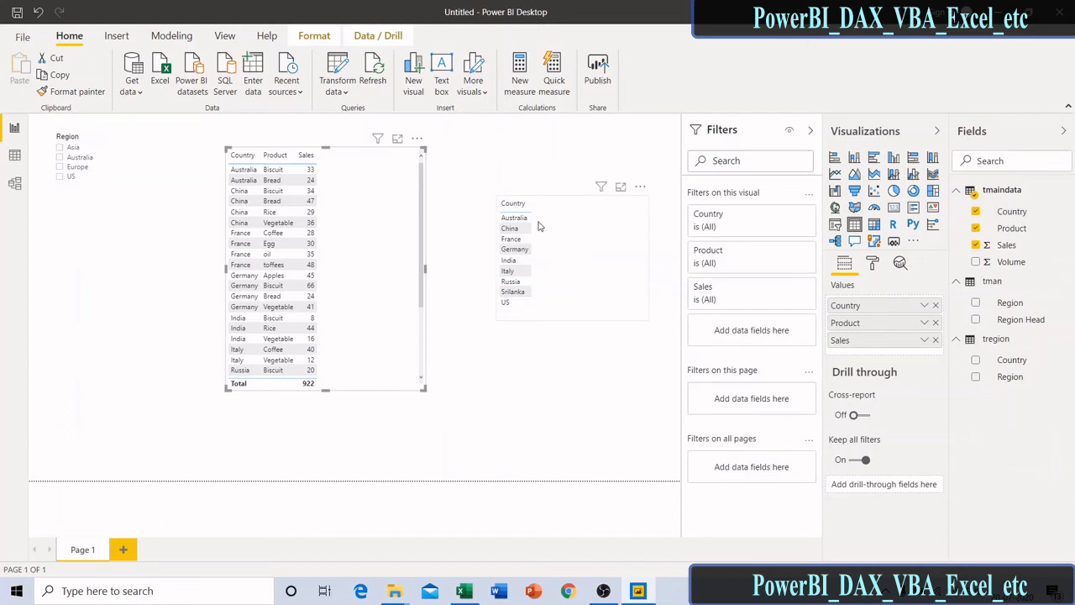
- Inspect the country table's source field and the tmaindata–tregion relationship direction, testing the sales table's France Egg row between checks
{"action": "left_click", "coordinate": [587, 221]}
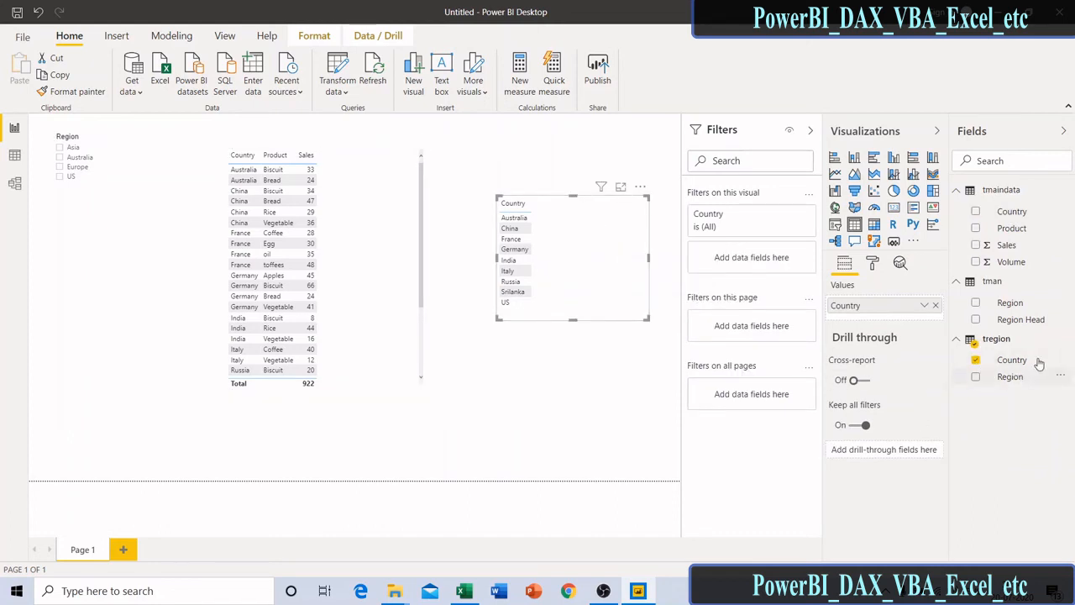
{"action": "left_click", "coordinate": [14, 186]}
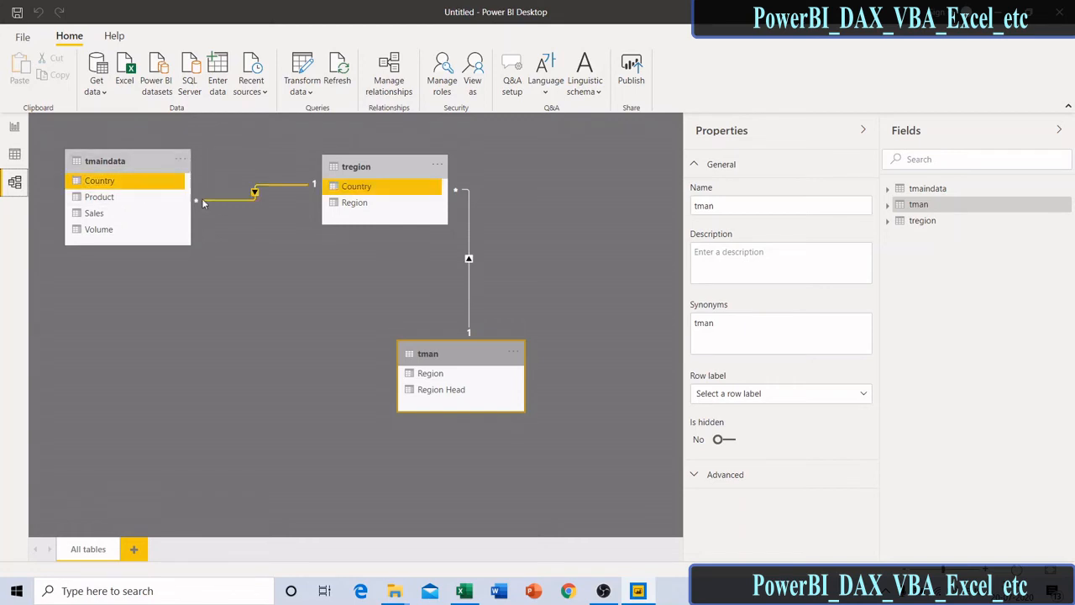
{"action": "left_click", "coordinate": [10, 131]}
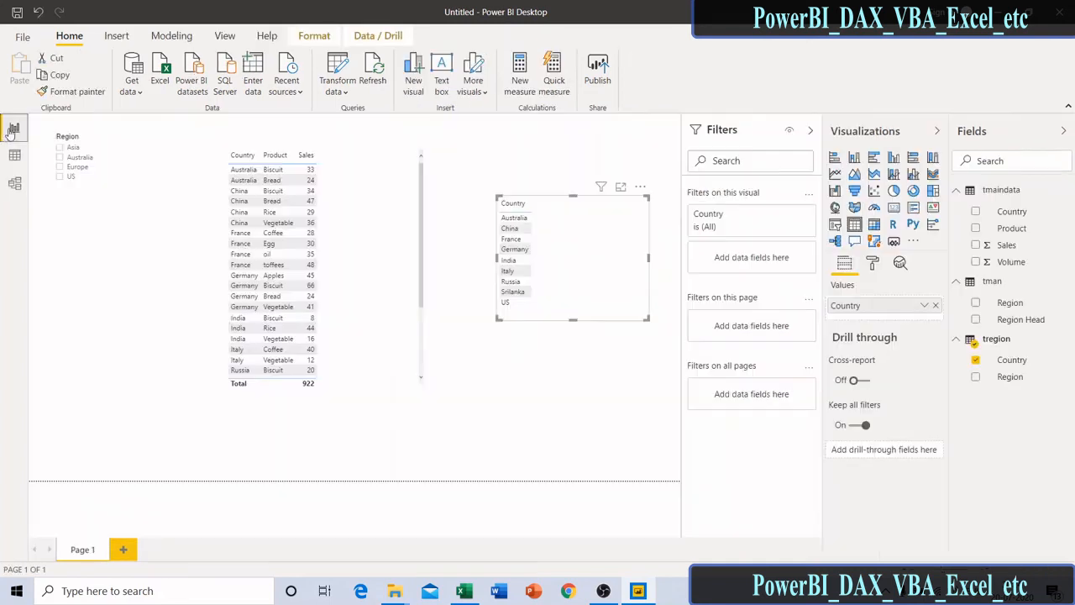
{"action": "left_click", "coordinate": [241, 245]}
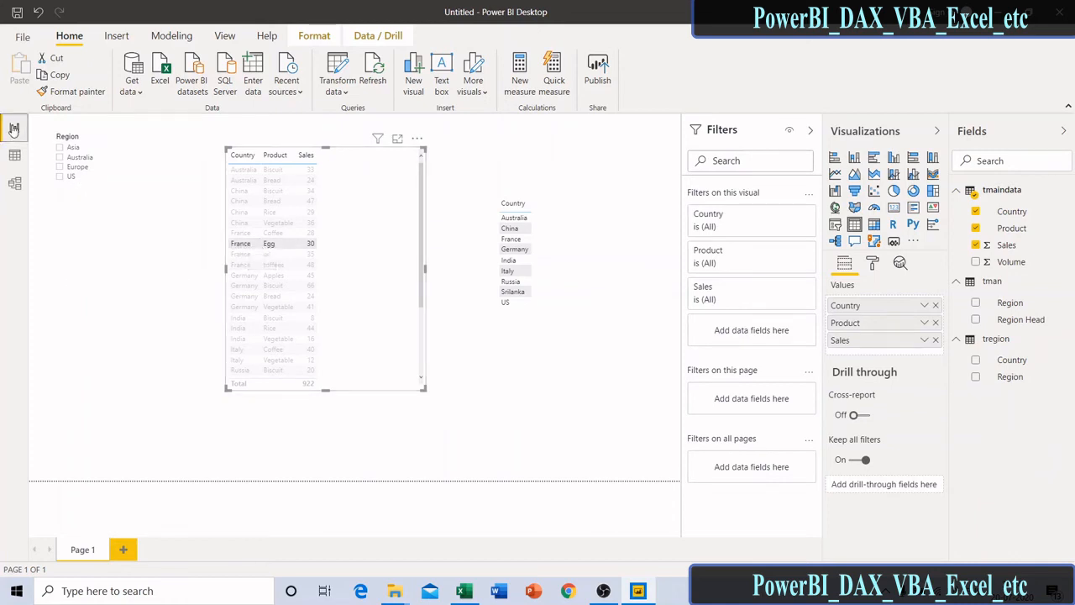
{"action": "left_click", "coordinate": [14, 183]}
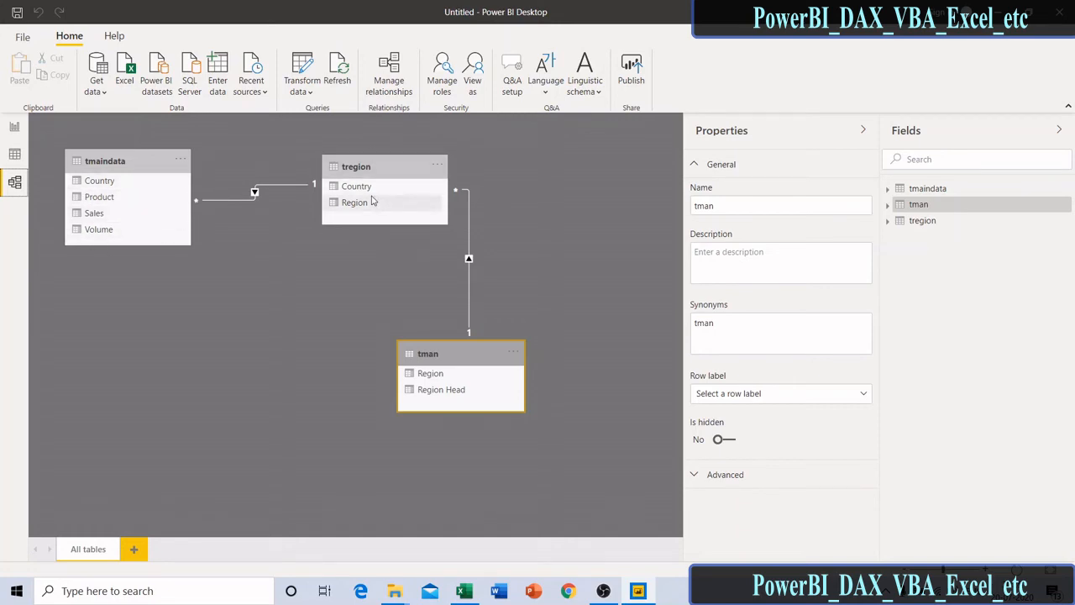
{"action": "left_click", "coordinate": [15, 127]}
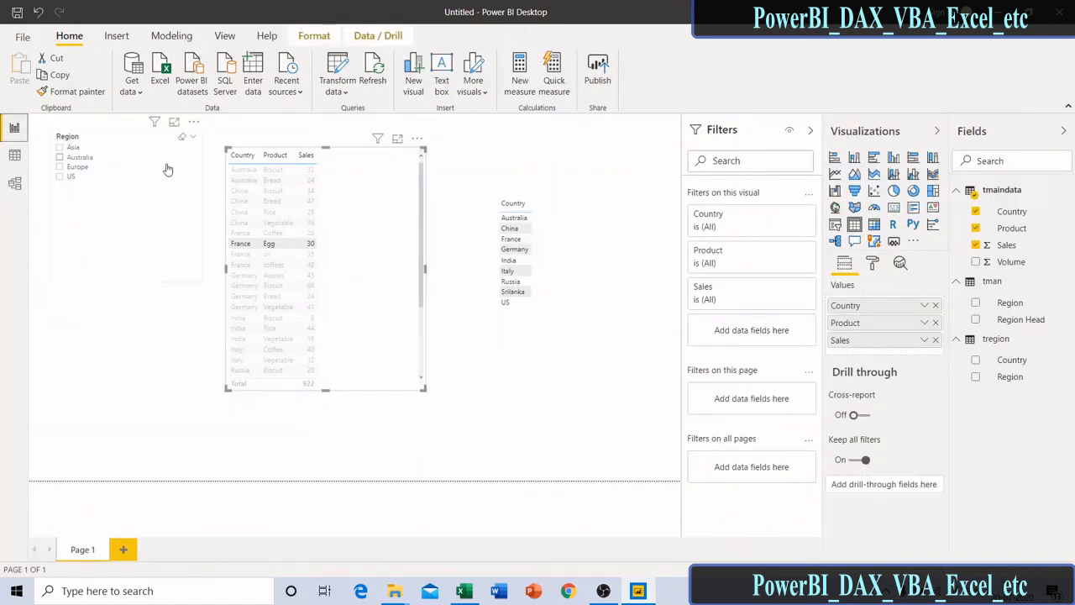
- Compare cross-filtering both ways using the sales table's France oil and Egg rows and the country table's Germany, clearing the selections
{"action": "left_click", "coordinate": [244, 216]}
{"action": "left_click", "coordinate": [254, 256]}
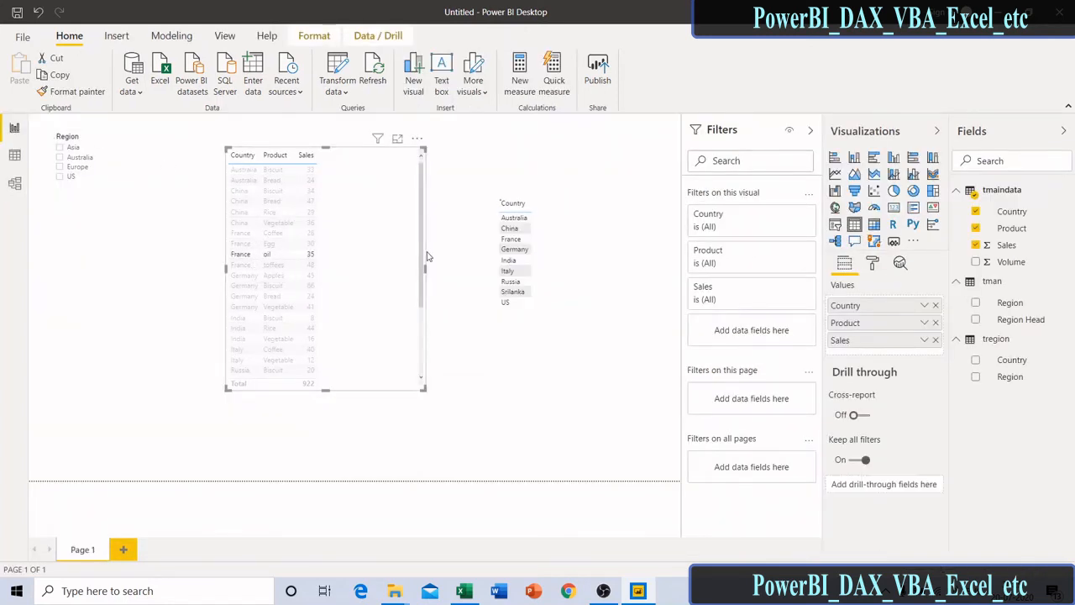
{"action": "left_click", "coordinate": [533, 261]}
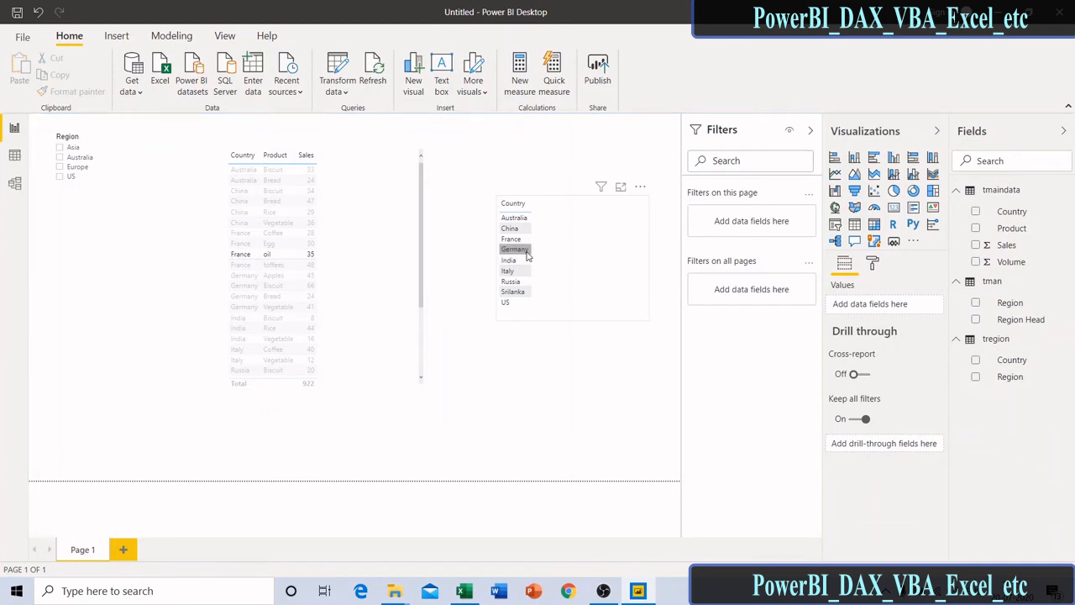
{"action": "left_click", "coordinate": [528, 256]}
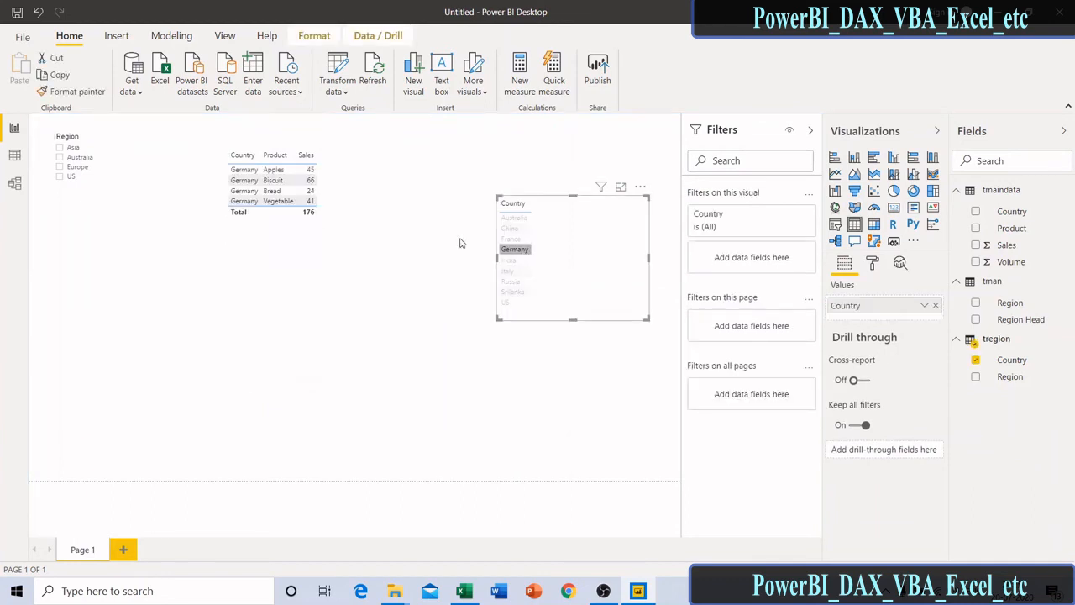
{"action": "left_click", "coordinate": [517, 251]}
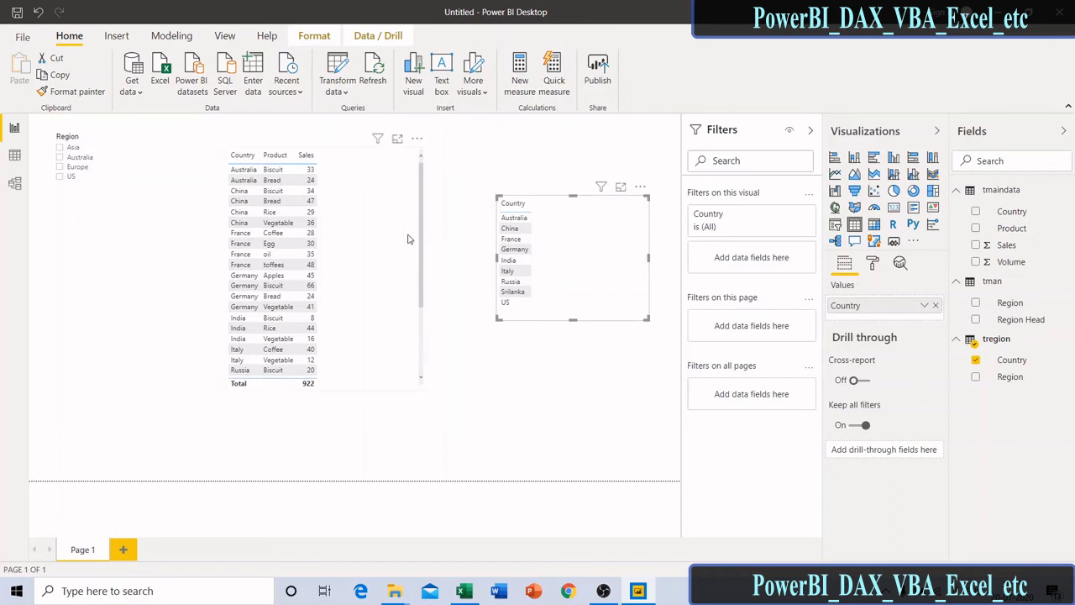
{"action": "left_click", "coordinate": [247, 244]}
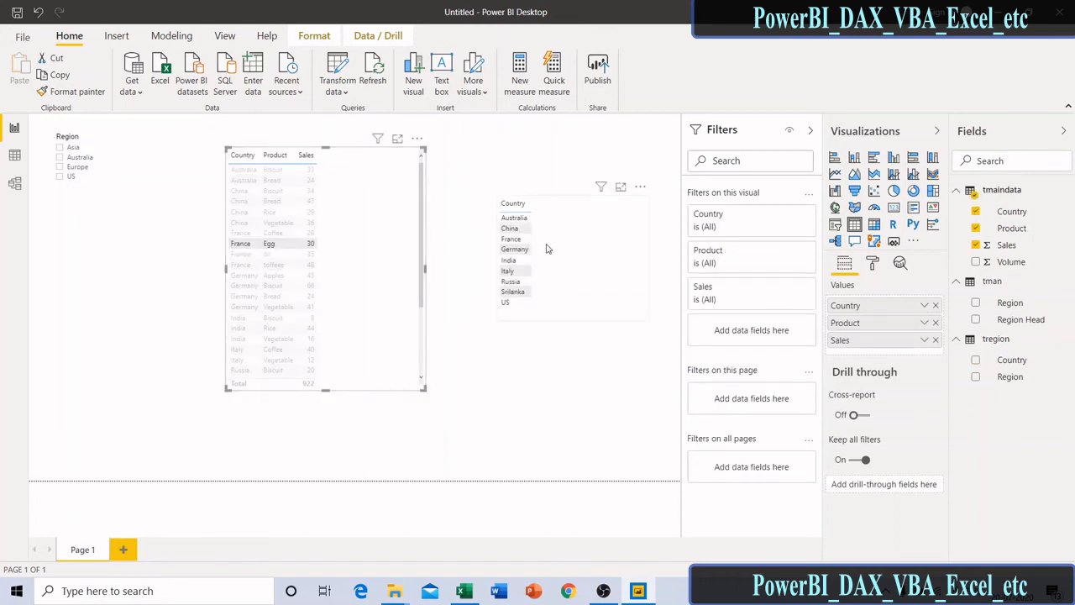
{"action": "left_click", "coordinate": [244, 245]}
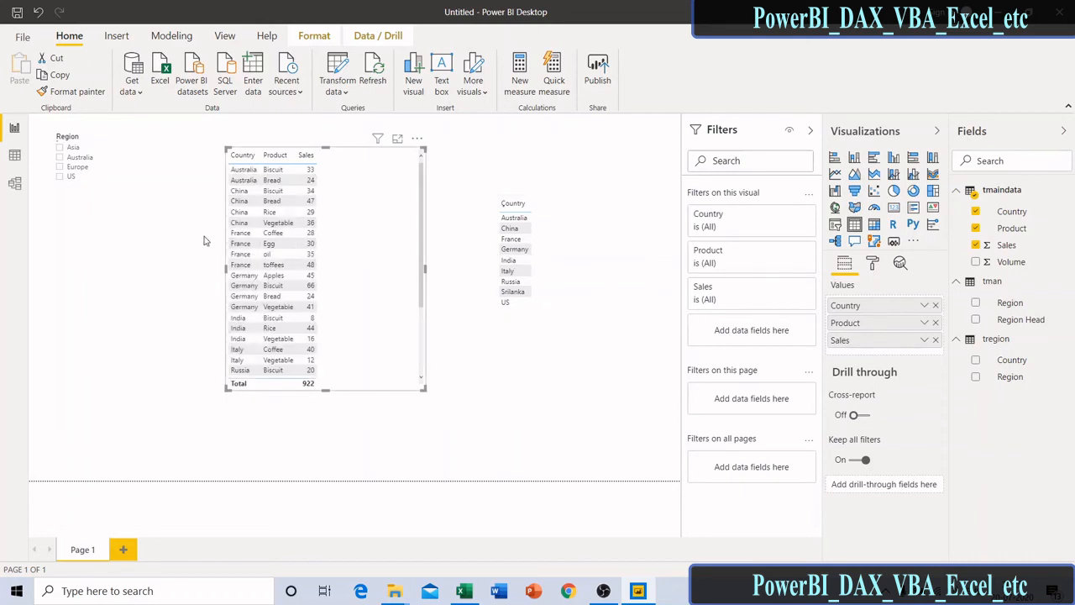
- Set the cross filter direction of the relationship between tmaindata and tregion to Both
{"action": "left_click", "coordinate": [14, 188]}
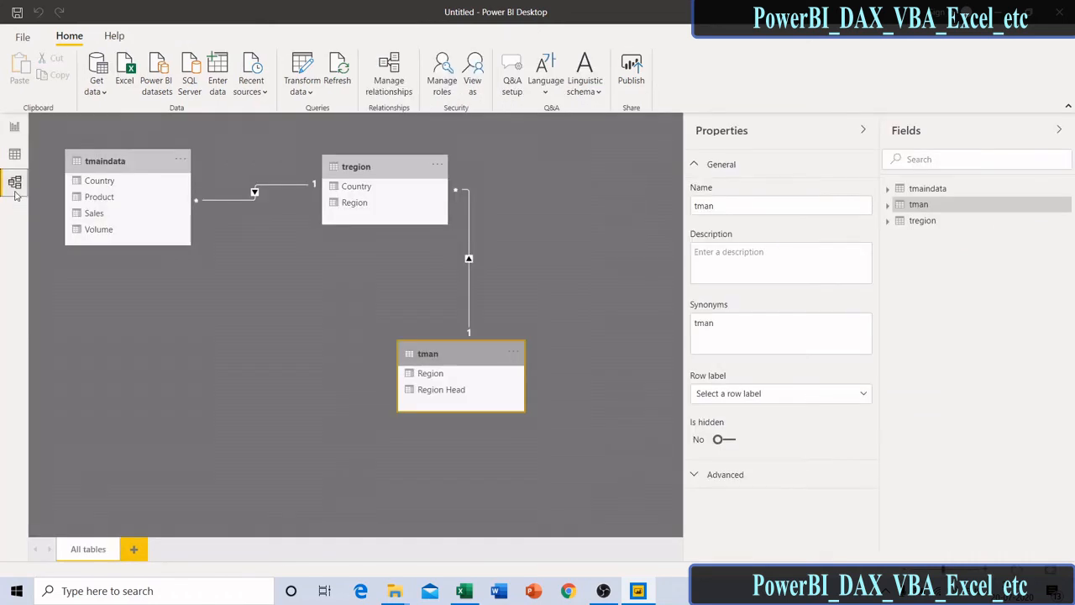
{"action": "double_click", "coordinate": [256, 196]}
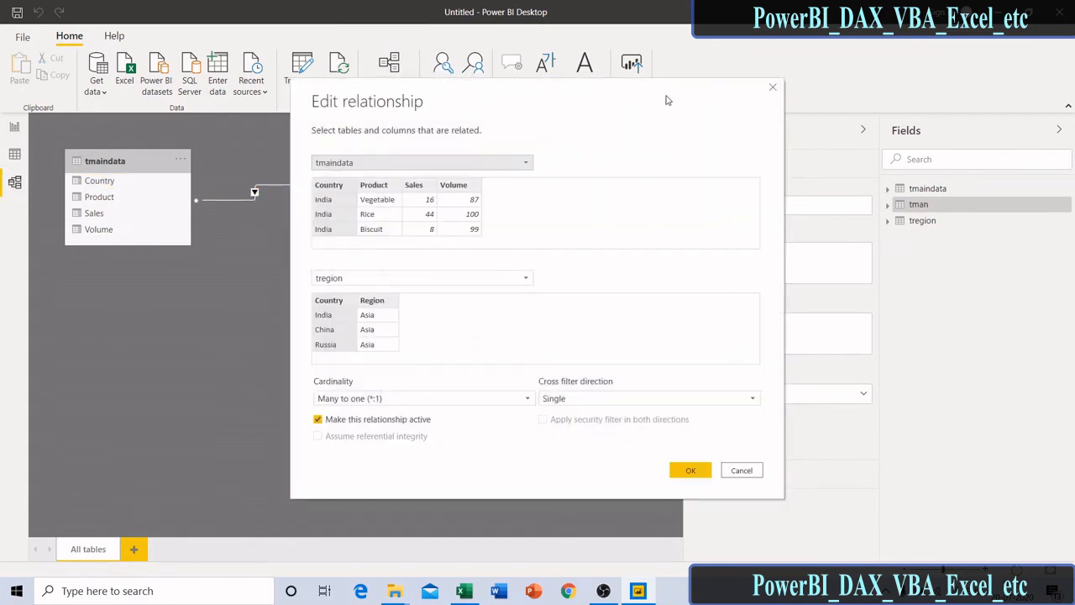
{"action": "left_click", "coordinate": [773, 90]}
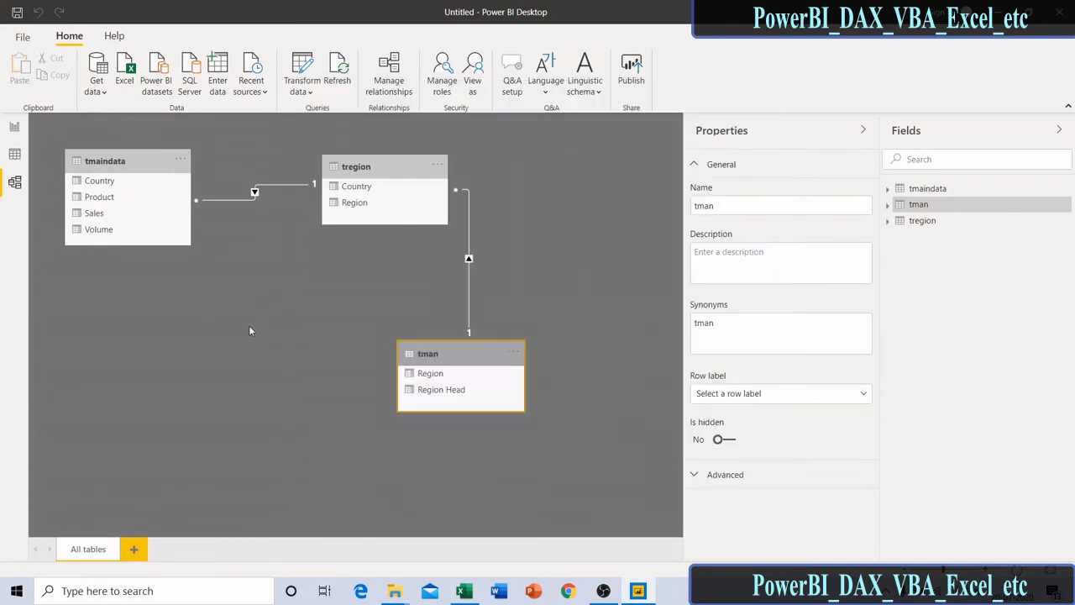
{"action": "right_click", "coordinate": [255, 194]}
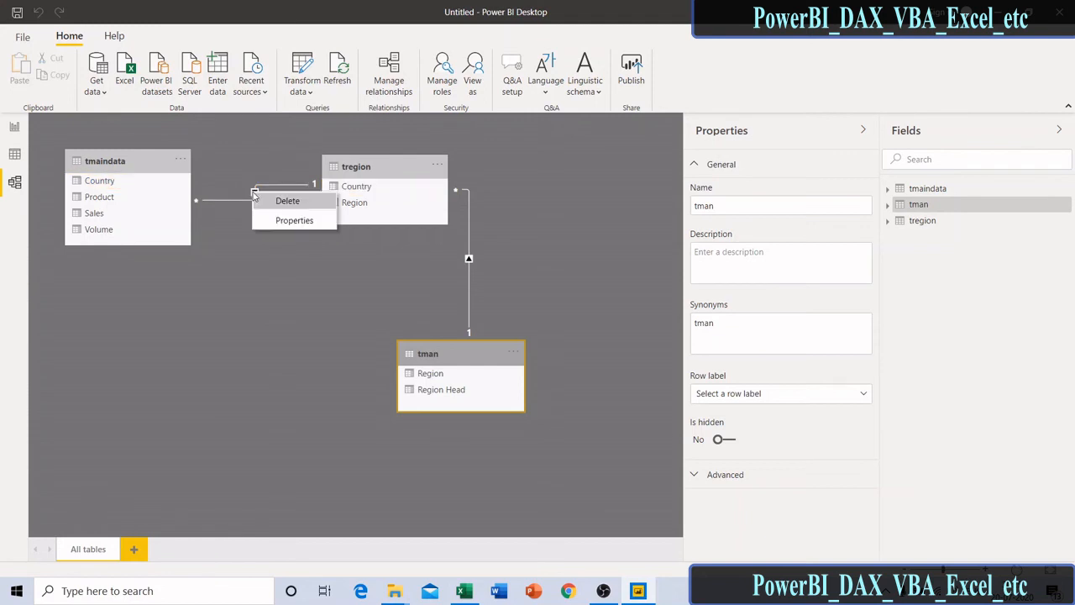
{"action": "left_click", "coordinate": [294, 220]}
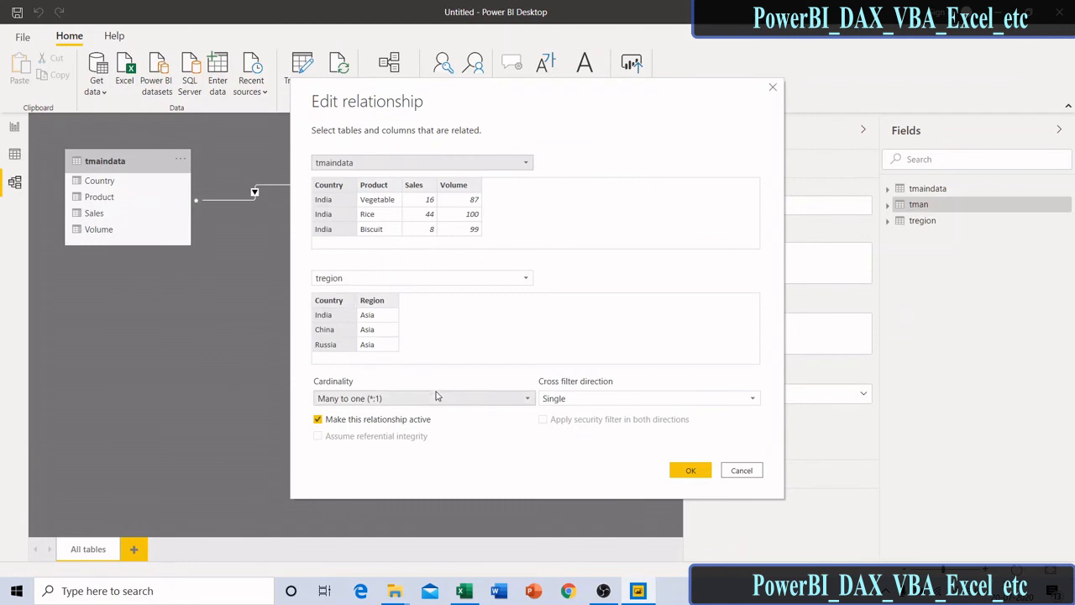
{"action": "left_click", "coordinate": [590, 400]}
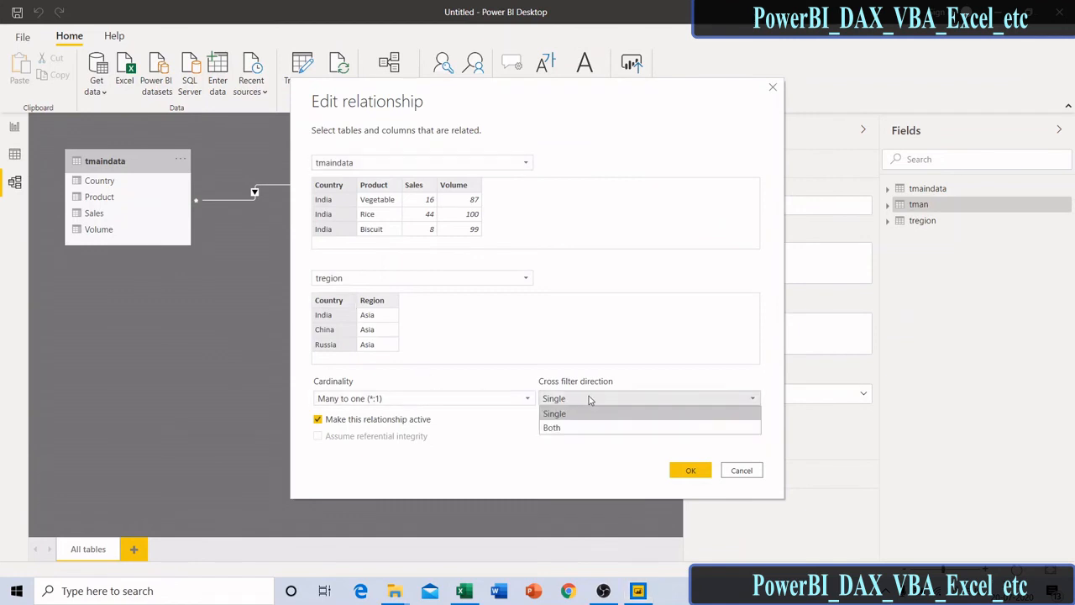
{"action": "left_click", "coordinate": [564, 428]}
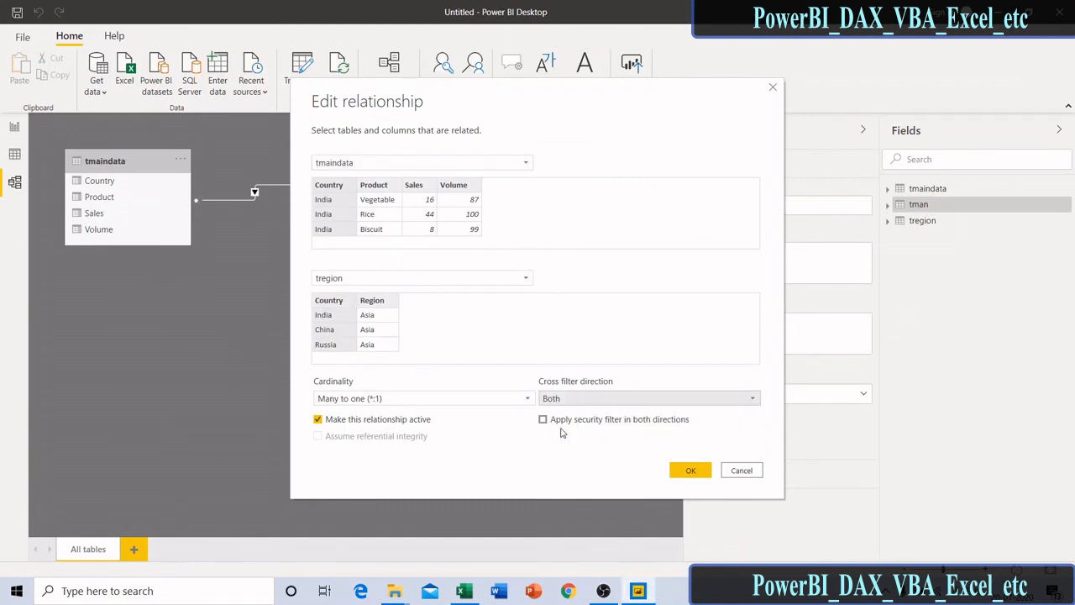
{"action": "left_click", "coordinate": [690, 471]}
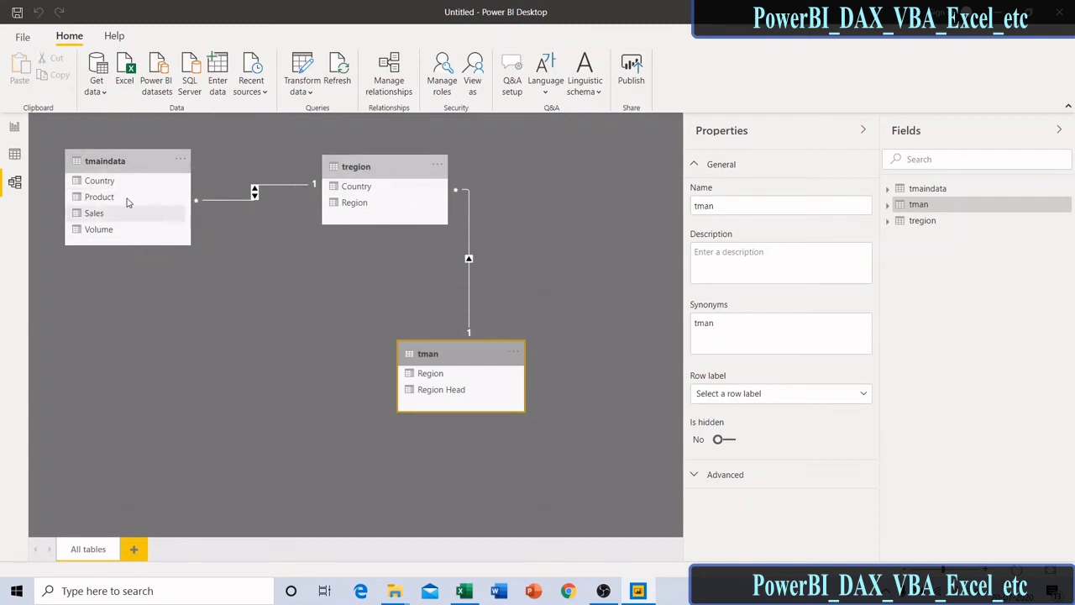
- In the report, test the France Coffee row of the sales table as a filter, clear it, and cross-filter by China from the country table
{"action": "left_click", "coordinate": [15, 131]}
{"action": "left_click", "coordinate": [240, 233]}
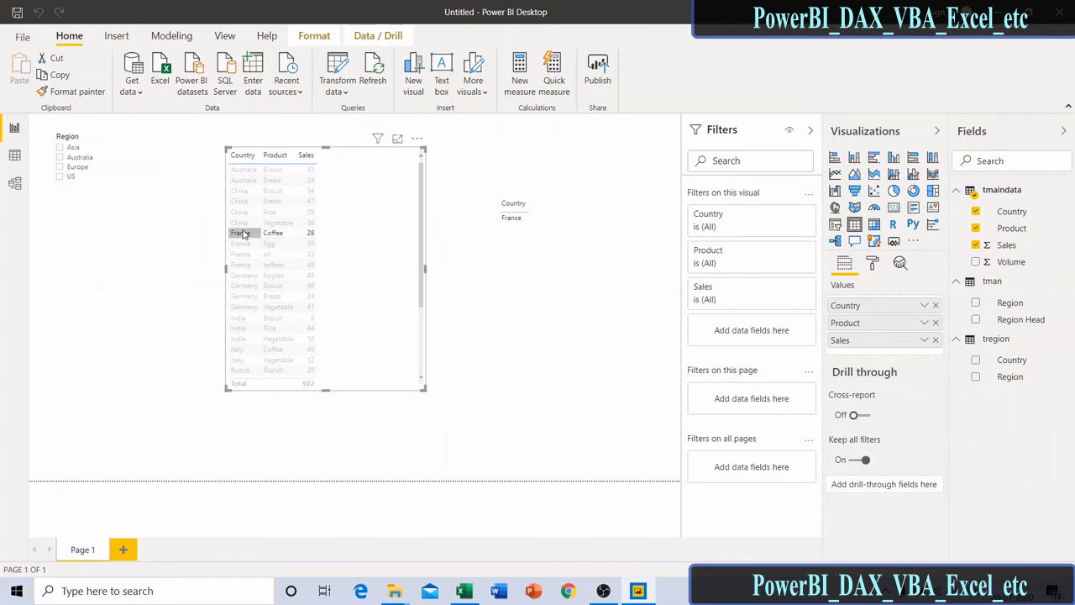
{"action": "left_click", "coordinate": [244, 234]}
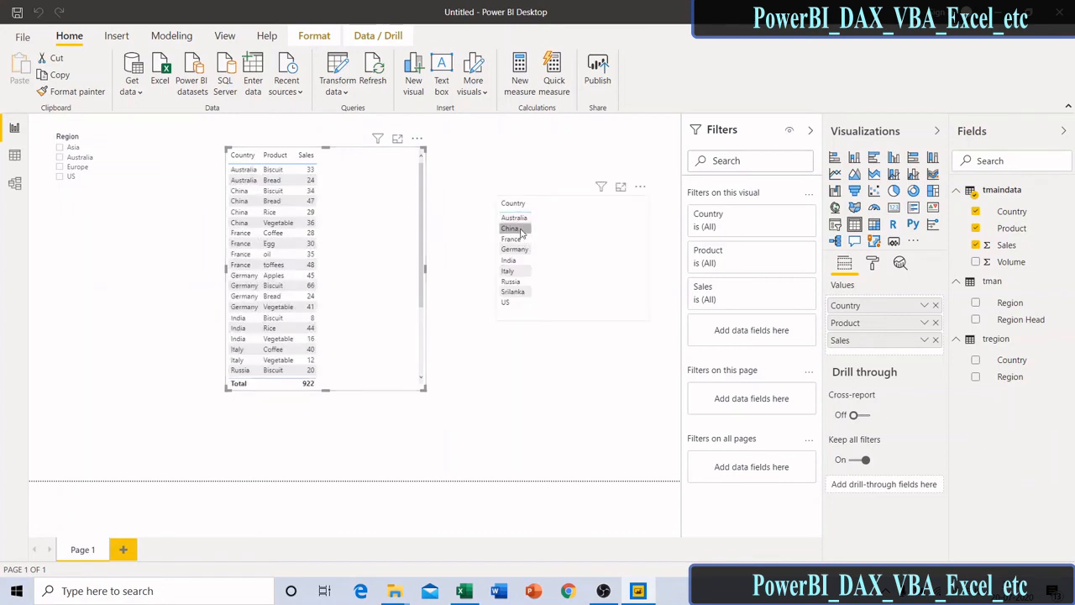
{"action": "left_click", "coordinate": [521, 231]}
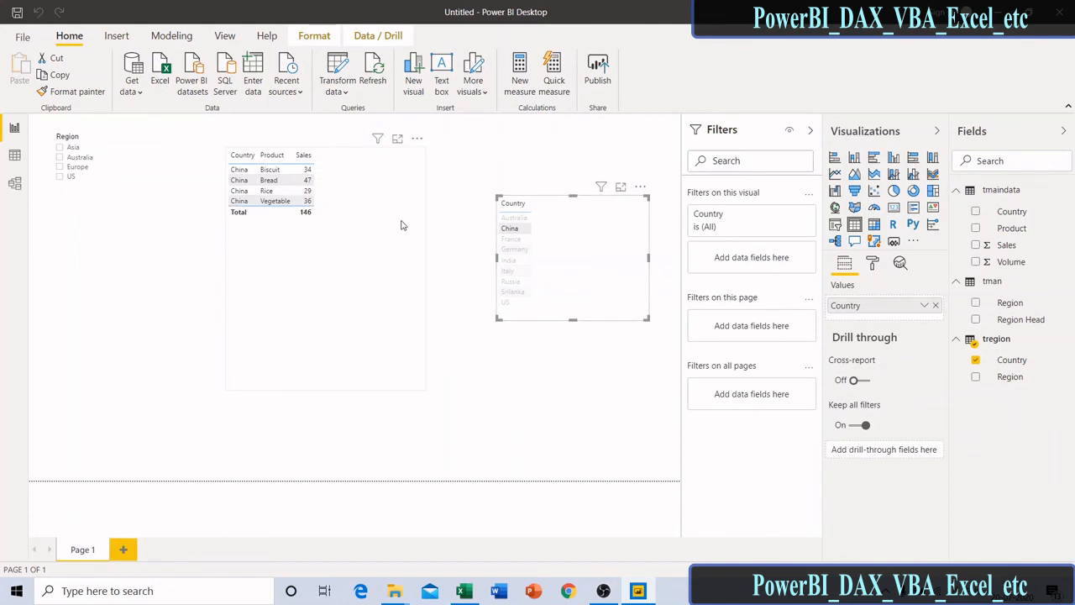
- Set the tmaindata–tregion relationship's cross filter direction to Single and return to the report page
{"action": "left_click", "coordinate": [14, 183]}
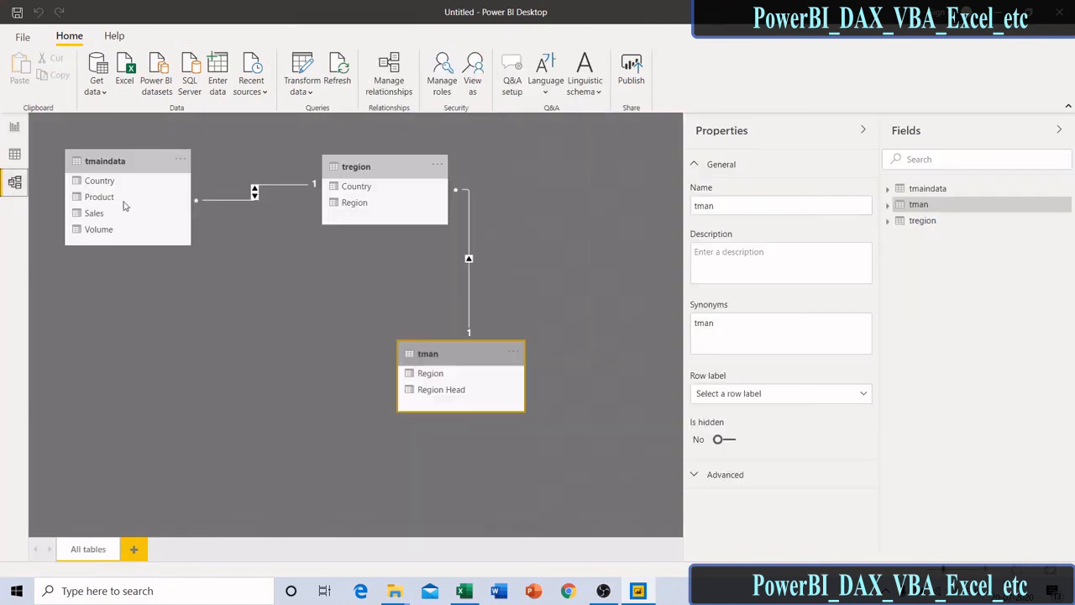
{"action": "double_click", "coordinate": [255, 196]}
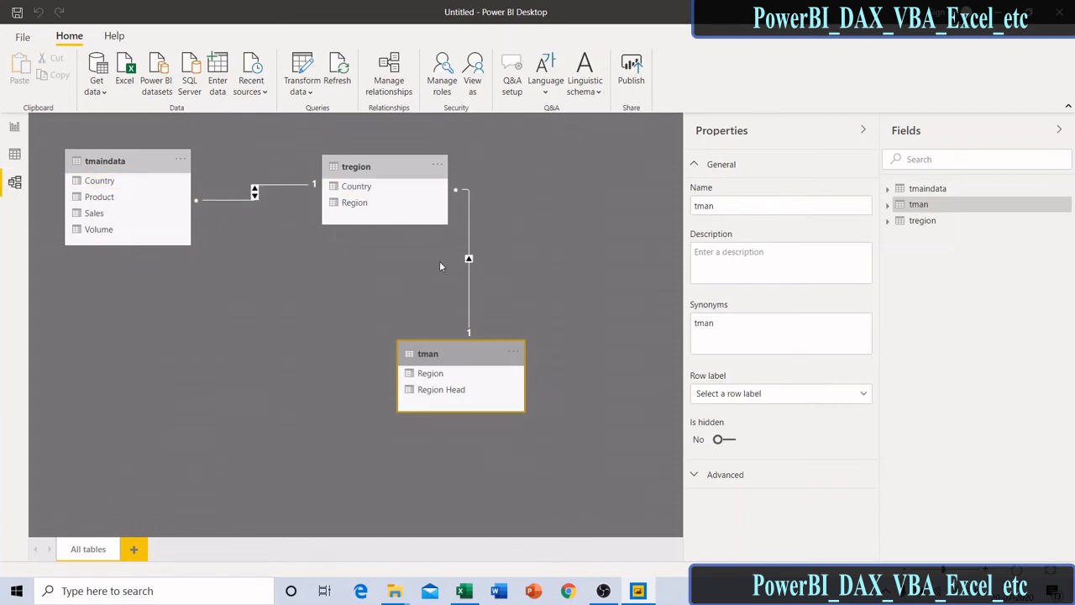
{"action": "left_click", "coordinate": [635, 402]}
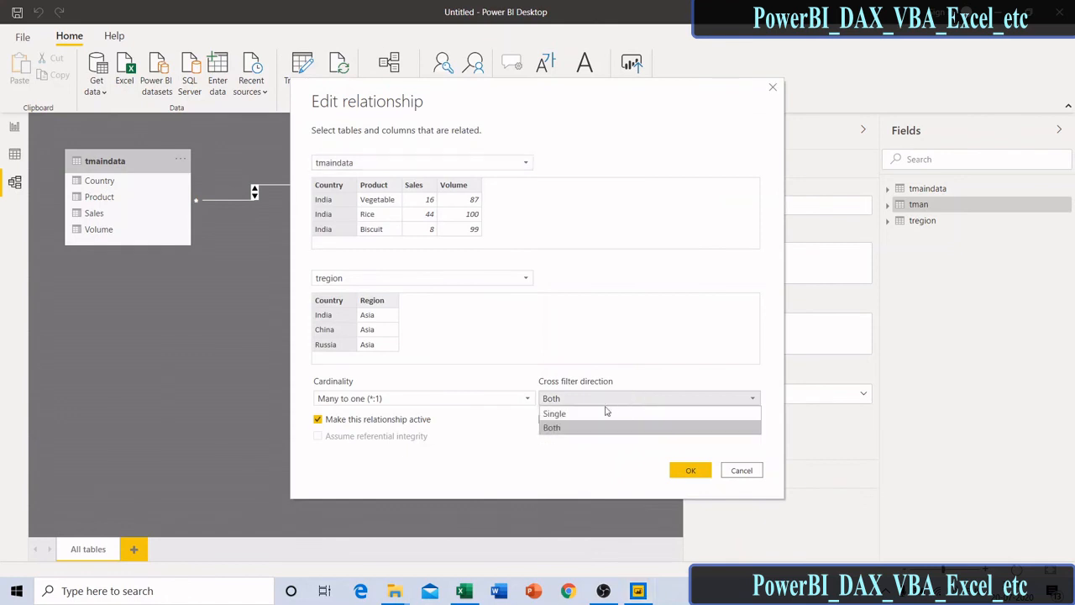
{"action": "left_click", "coordinate": [577, 413]}
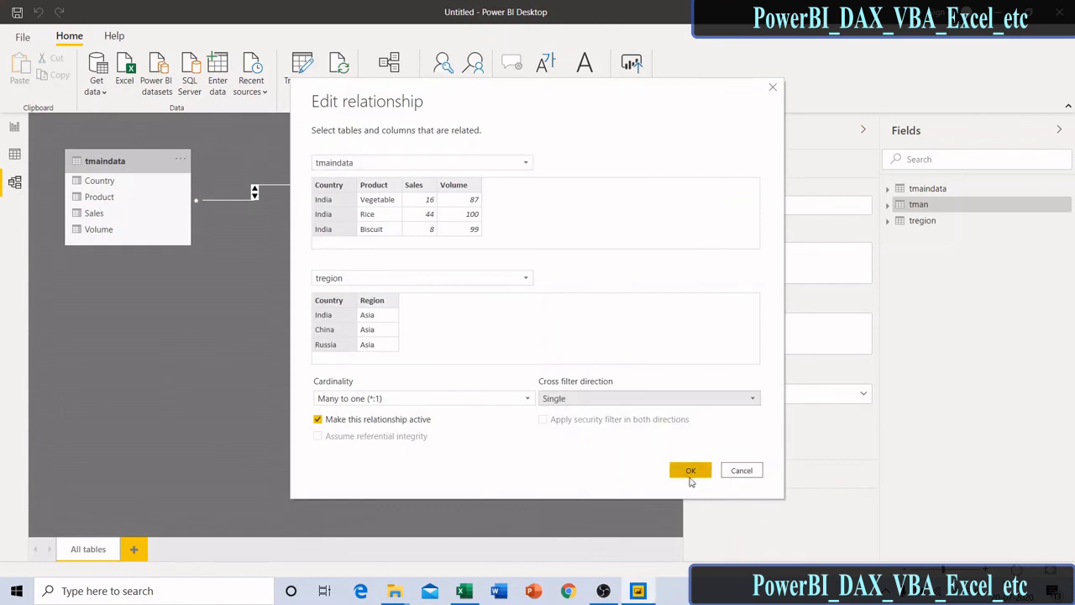
{"action": "left_click", "coordinate": [691, 471]}
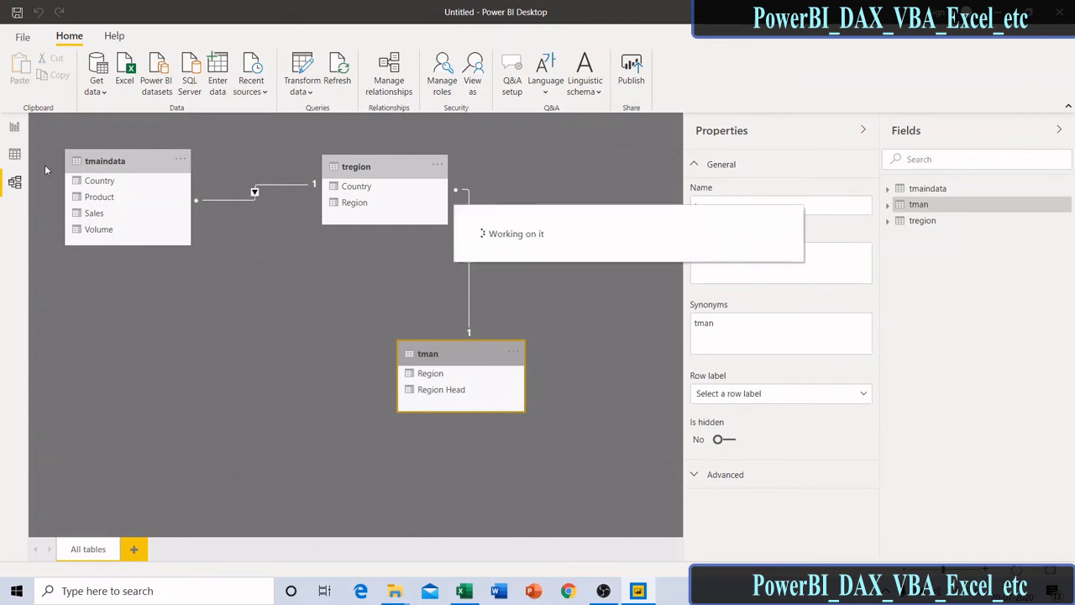
{"action": "left_click", "coordinate": [16, 127]}
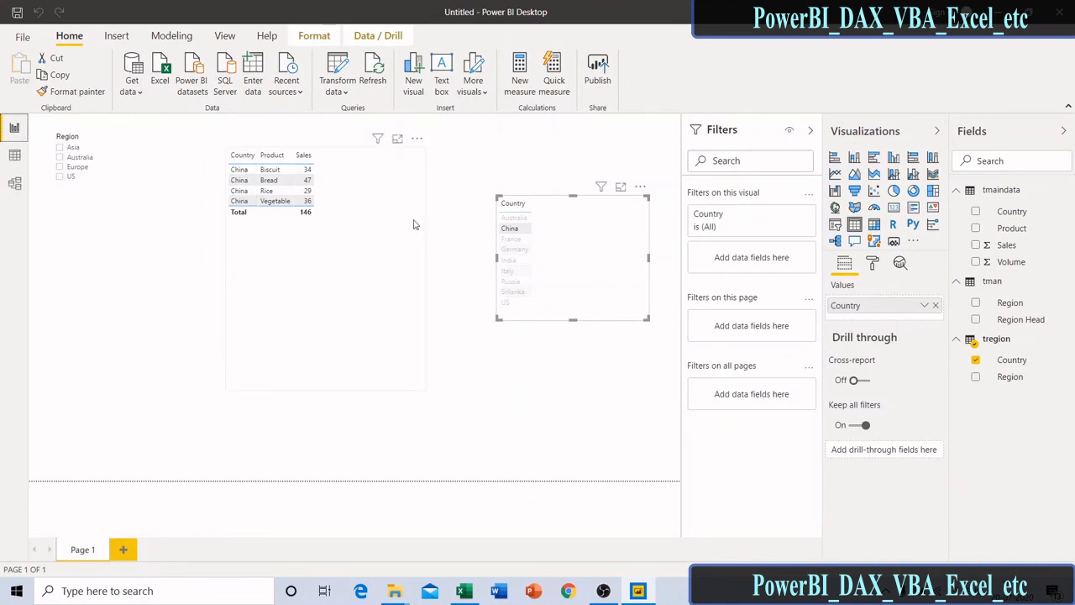
- Test the China Rice row of the sales table as a filter, clear China in the country table, and deselect the visuals
{"action": "left_click", "coordinate": [243, 192]}
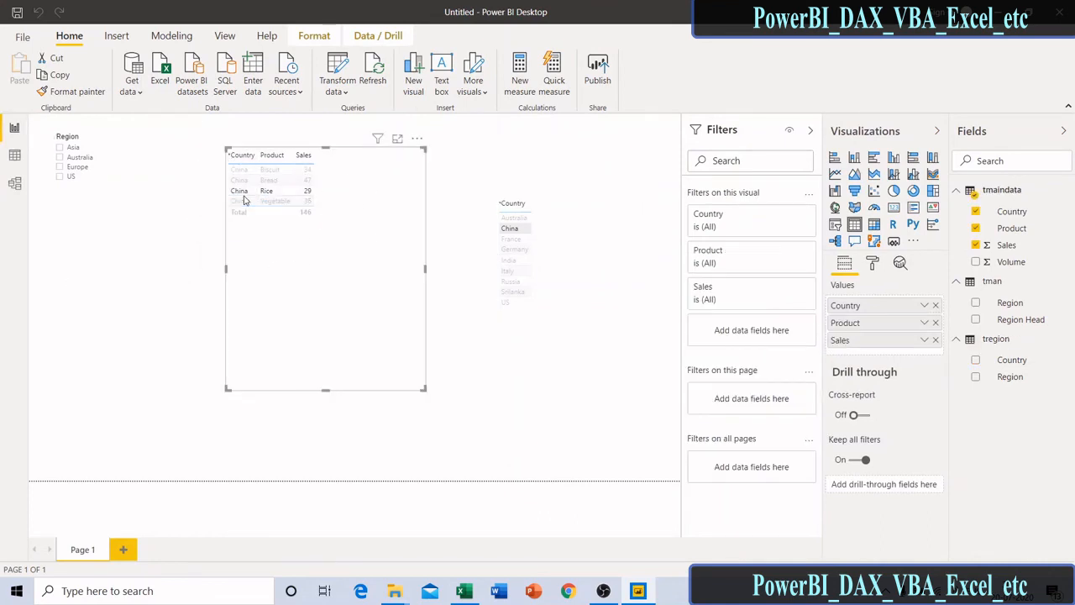
{"action": "left_click", "coordinate": [502, 227]}
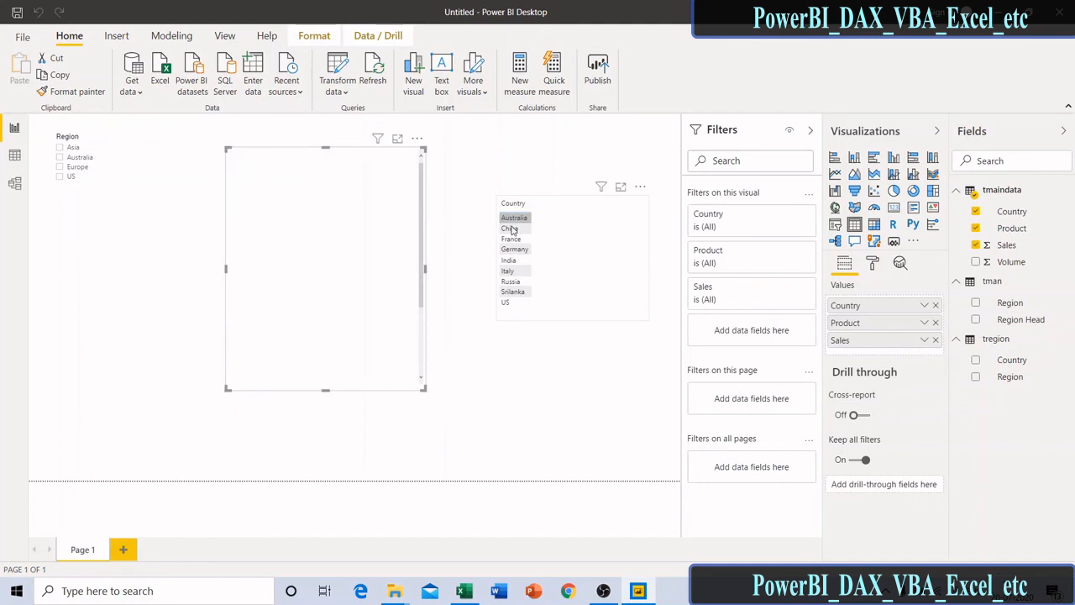
{"action": "left_click", "coordinate": [457, 204]}
{"action": "left_click", "coordinate": [153, 244]}
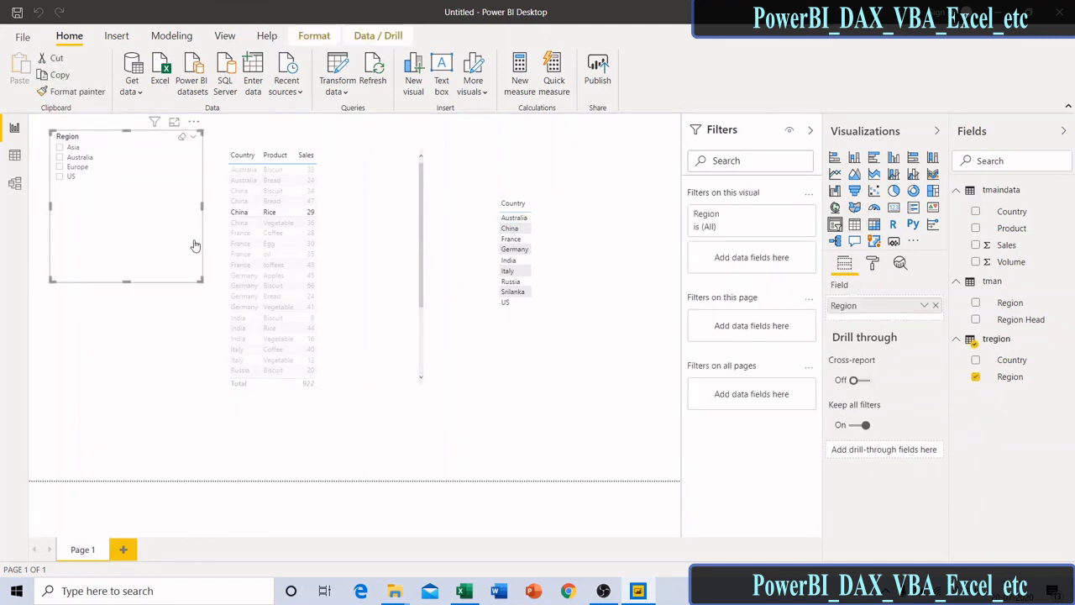
{"action": "left_click", "coordinate": [157, 339]}
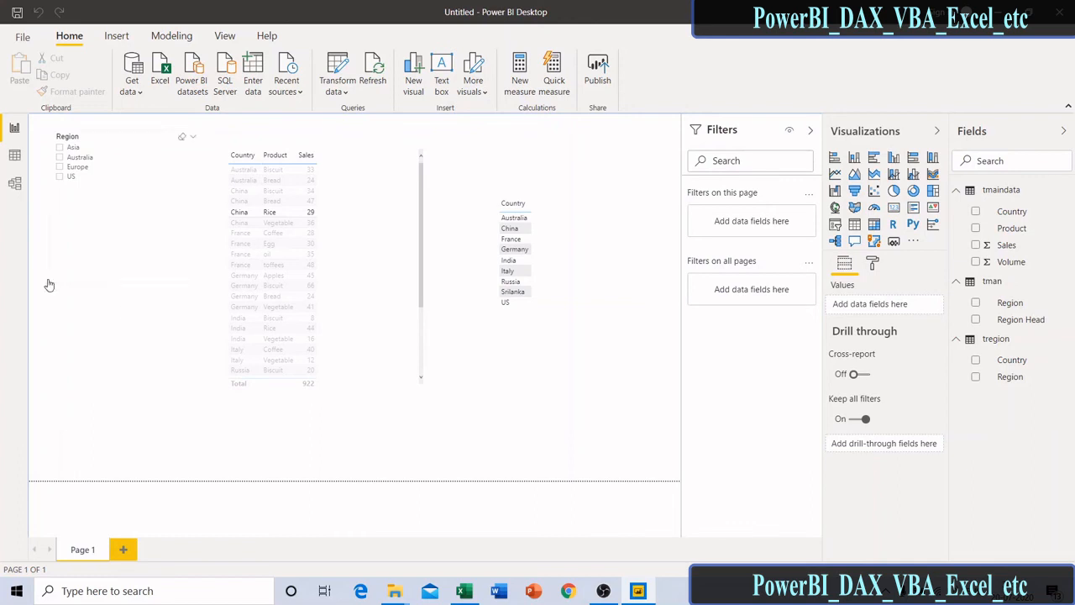
- Examine the Country link from tmaindata to tregion in the model diagram, return to the report, and clear the sales table's row selection
{"action": "left_click", "coordinate": [15, 185]}
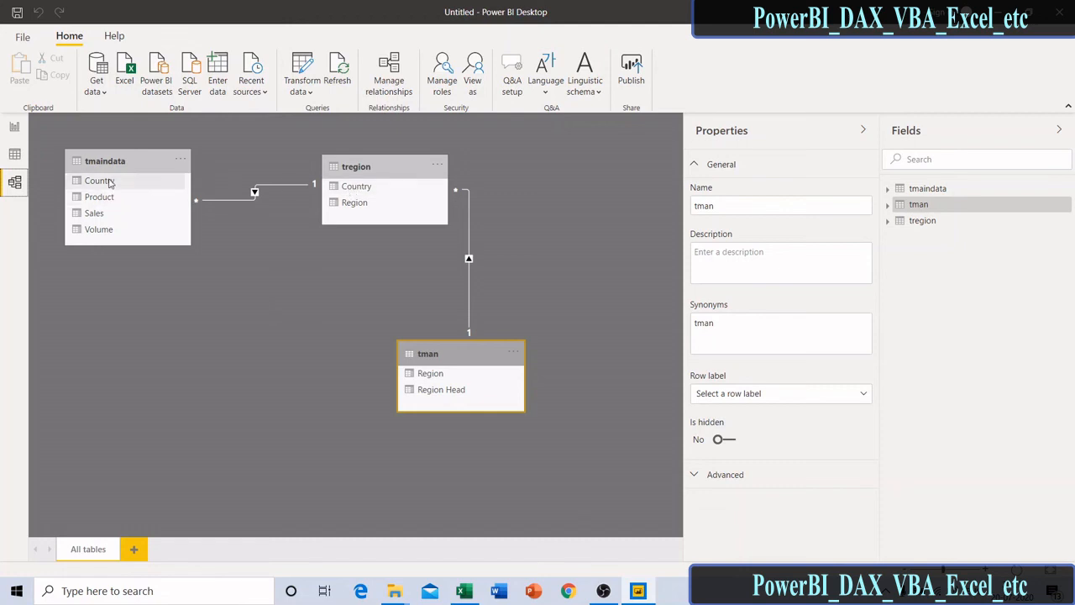
{"action": "left_click_drag", "start_coordinate": [102, 182], "coordinate": [365, 192]}
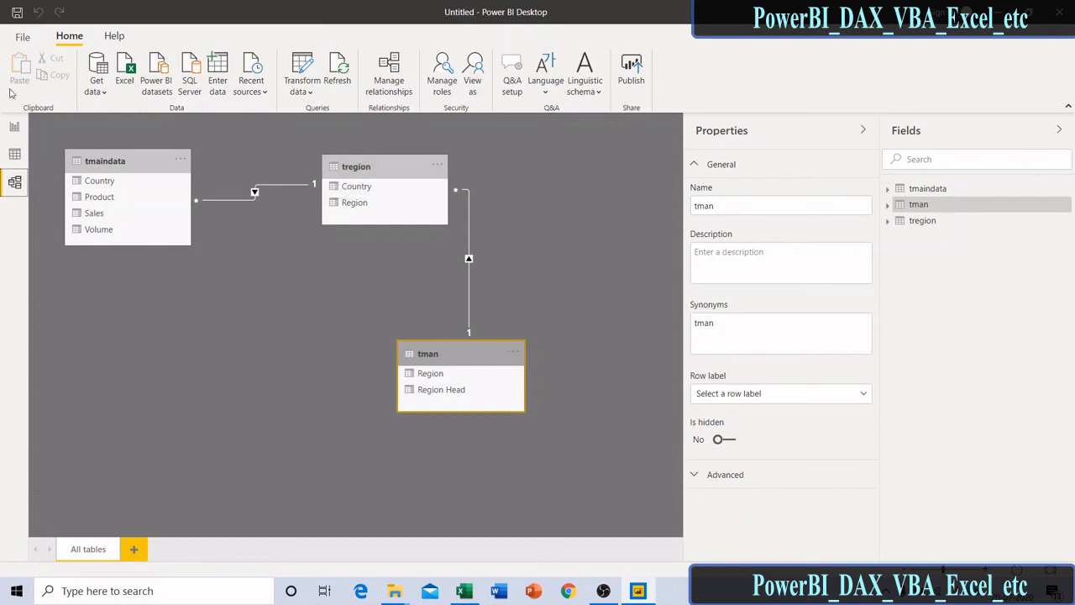
{"action": "left_click", "coordinate": [15, 127]}
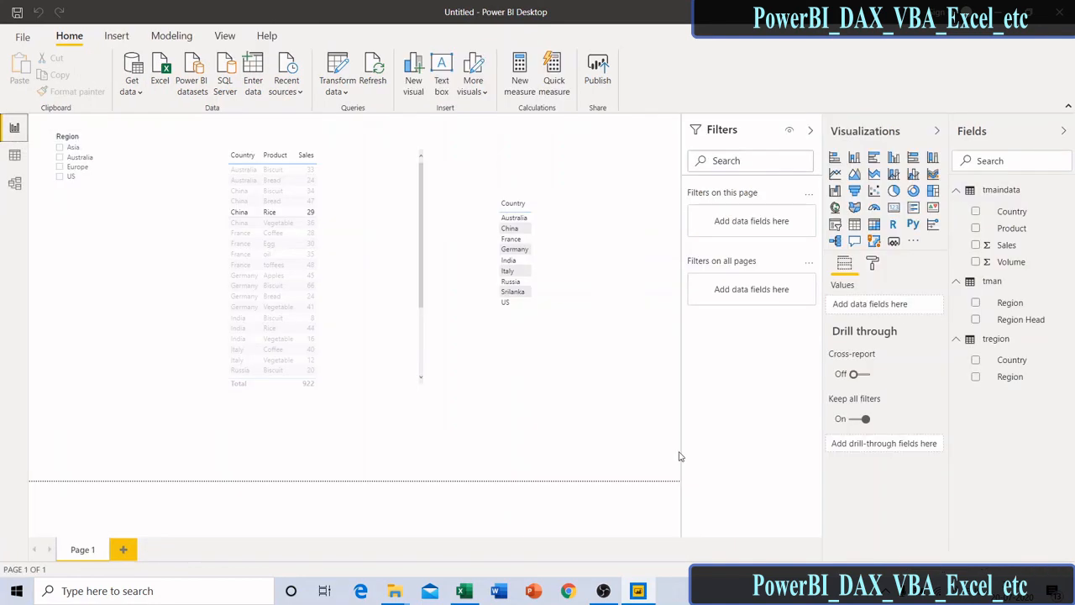
{"action": "left_click", "coordinate": [420, 220]}
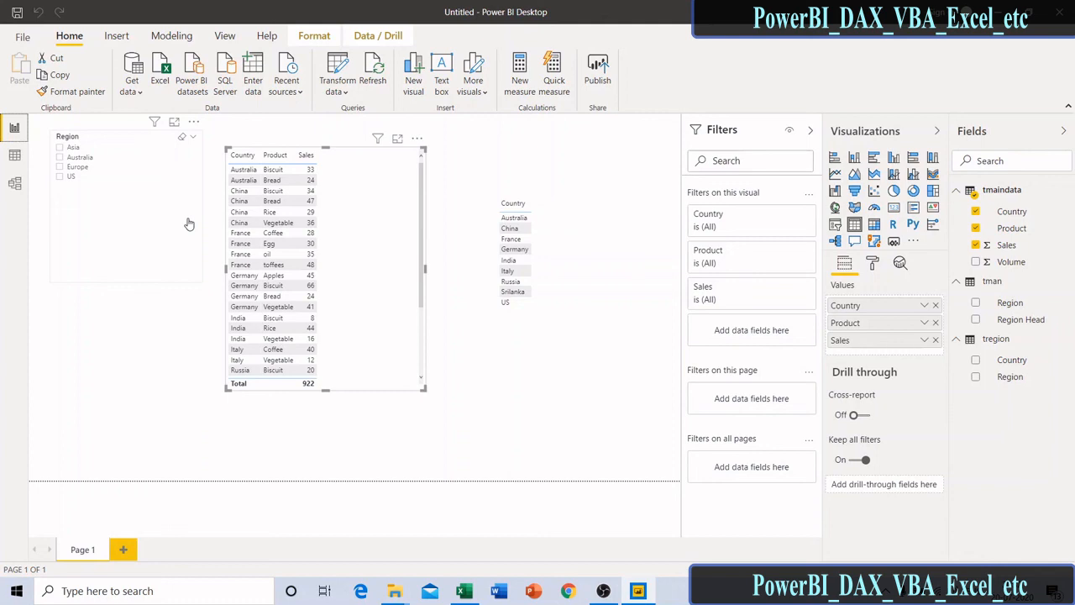
- Review tregion's relationships with tmaindata and tman in the model diagram and return to the report page
{"action": "left_click", "coordinate": [14, 186]}
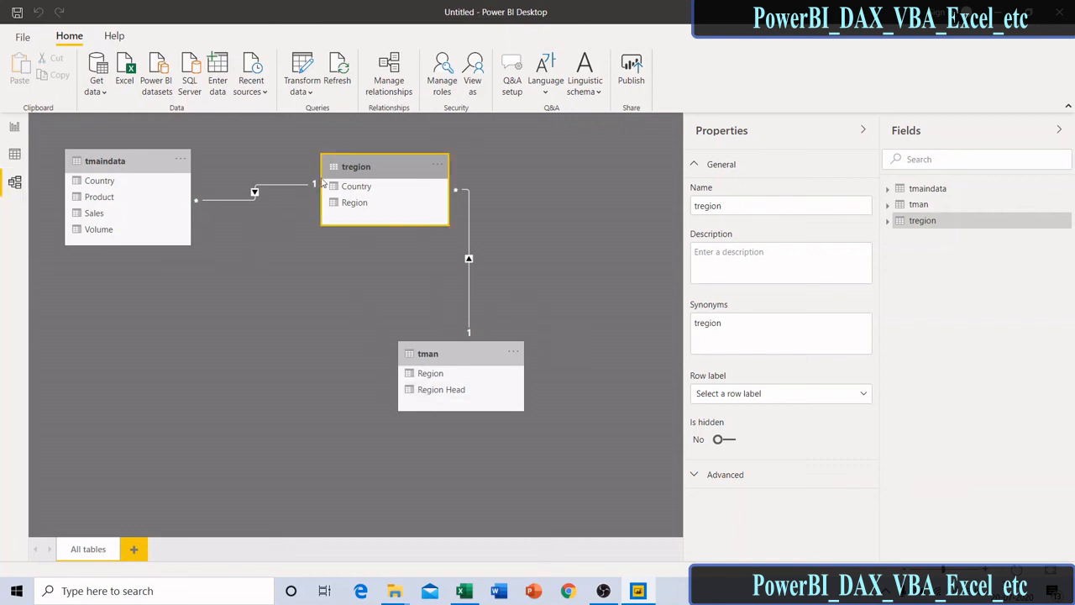
{"action": "left_click", "coordinate": [476, 141]}
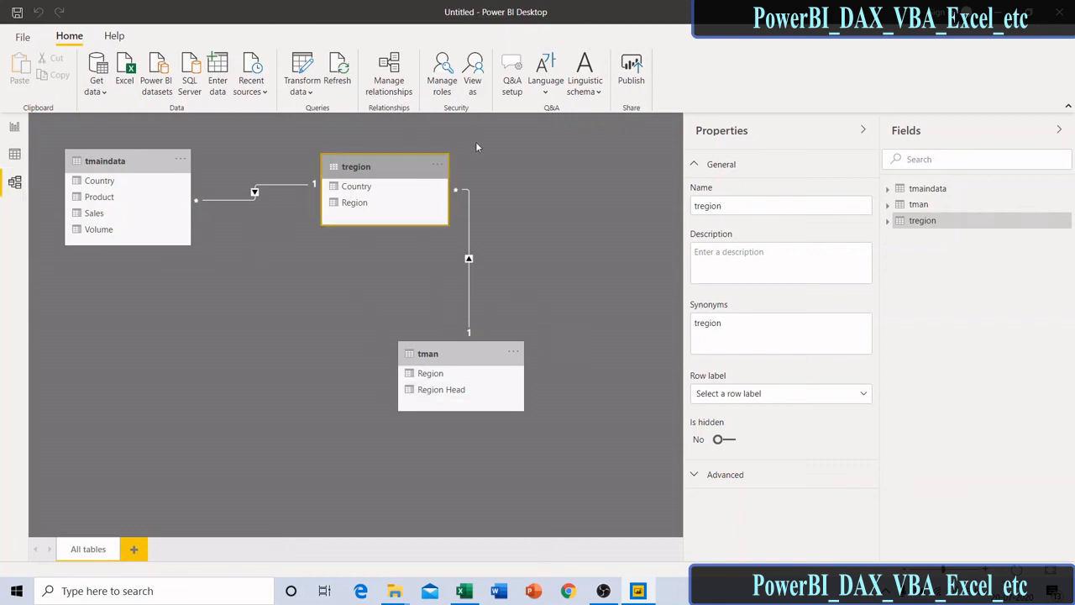
{"action": "left_click", "coordinate": [397, 166]}
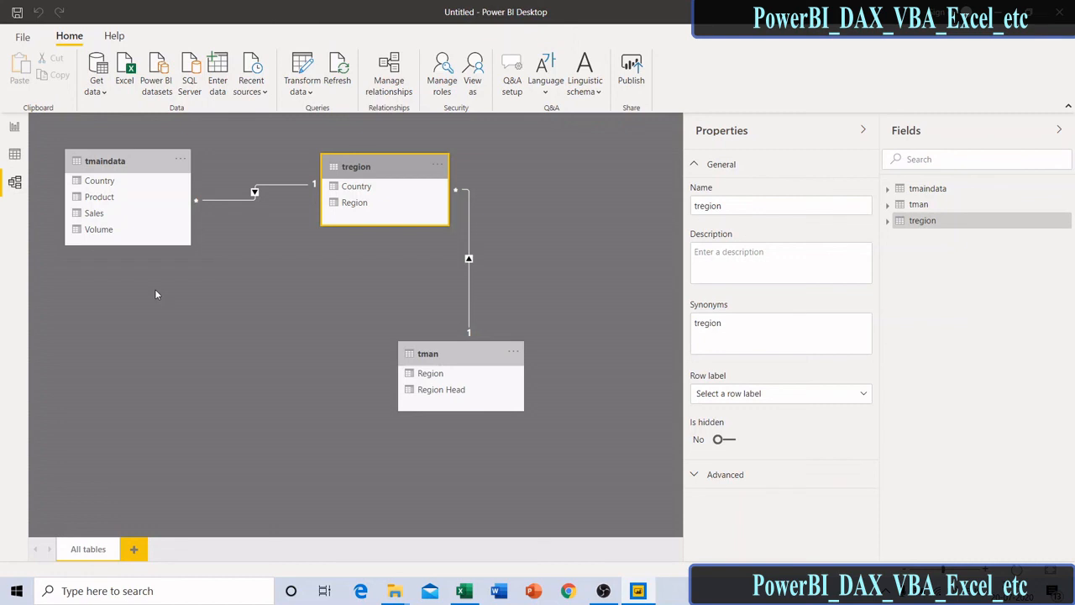
{"action": "left_click", "coordinate": [14, 127]}
{"action": "mouse_move", "coordinate": [640, 595]}
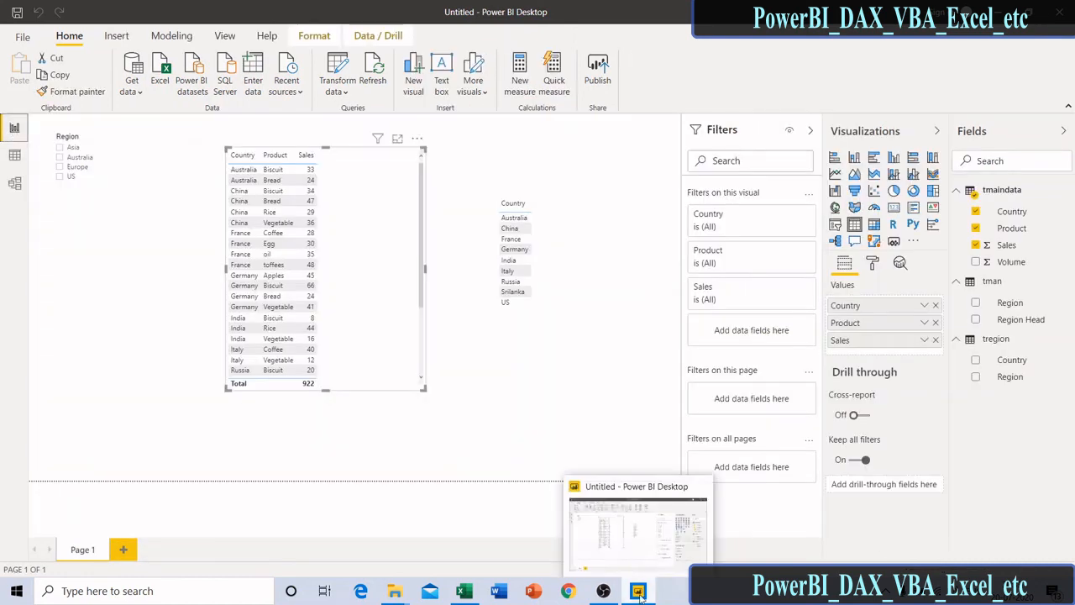